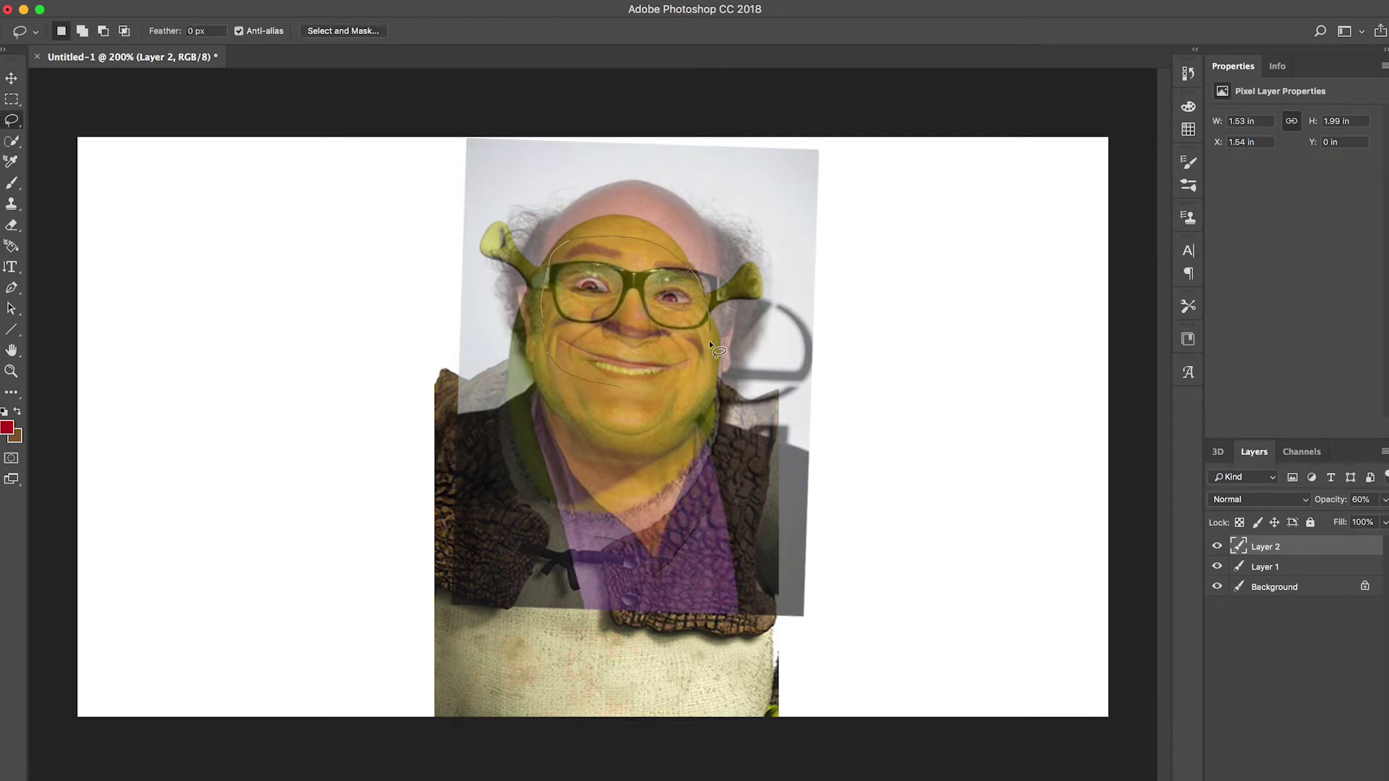
Step: Copy the outlined face to its own layer and delete the full portrait layer
{"action": "key", "text": "super+j"}
{"action": "left_click", "coordinate": [1266, 569]}
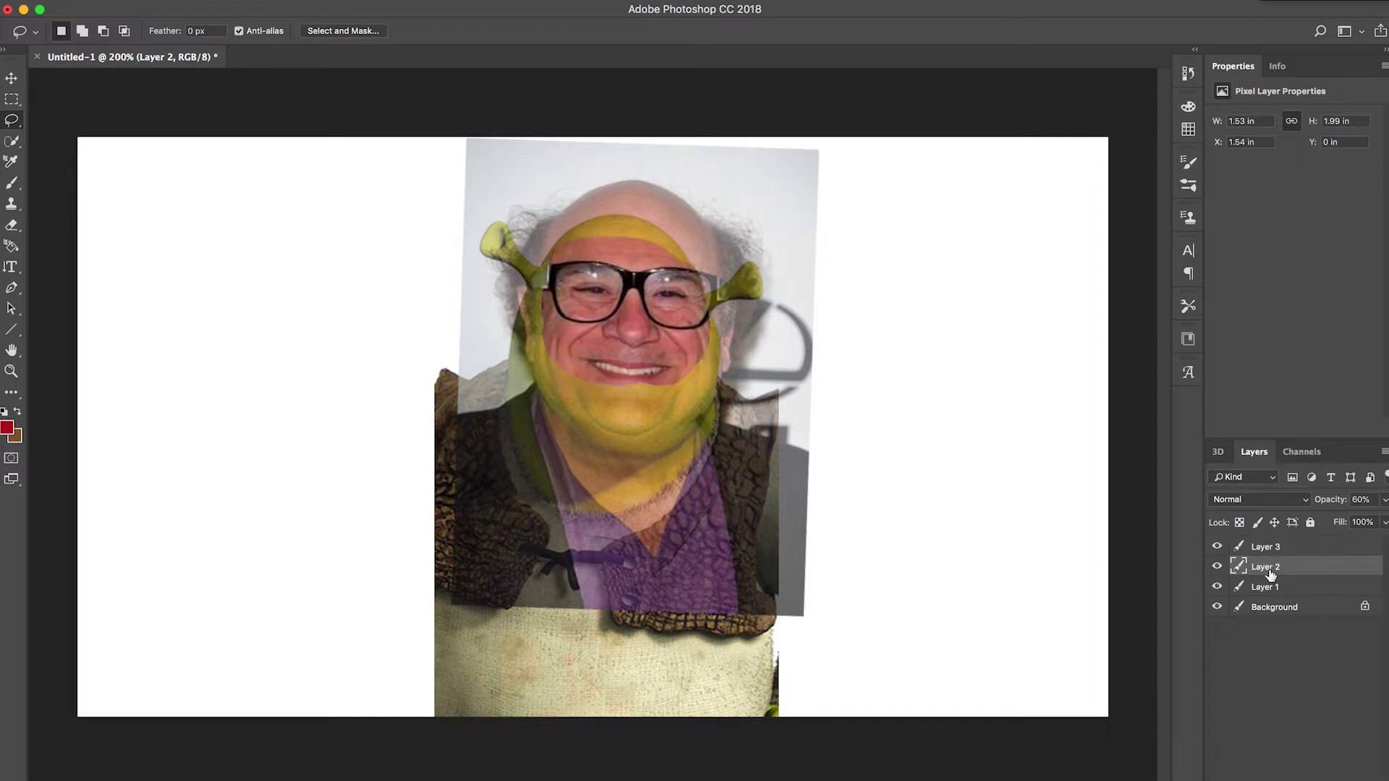
{"action": "key", "text": "BackSpace"}
Step: Select the pasted face on its layer with the Quick Selection tool
{"action": "key", "text": "v"}
{"action": "left_click_drag", "start_coordinate": [658, 334], "coordinate": [656, 354]}
{"action": "right_click", "coordinate": [615, 319]}
{"action": "left_click", "coordinate": [575, 312]}
{"action": "left_click", "coordinate": [243, 1]}
{"action": "left_click", "coordinate": [11, 141]}
{"action": "left_click_drag", "start_coordinate": [561, 278], "coordinate": [612, 293]}
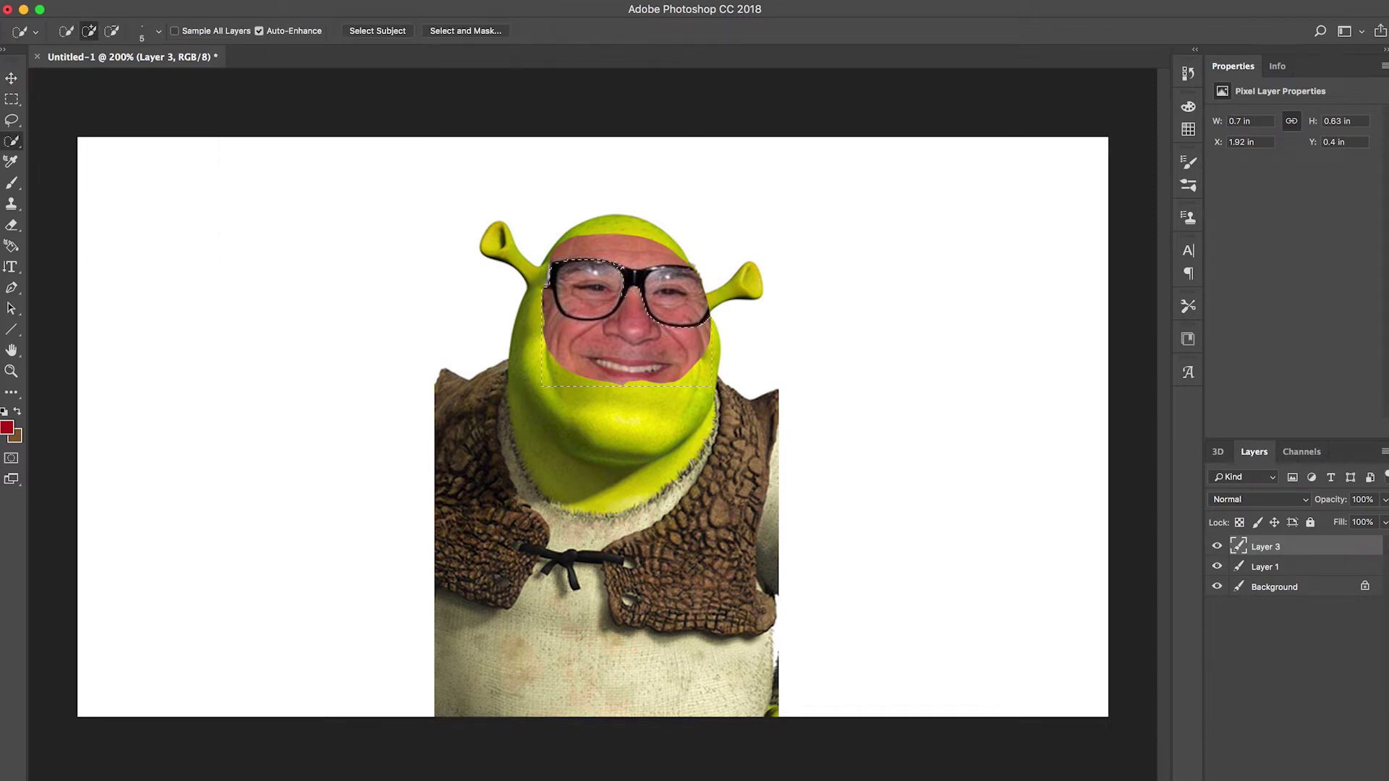
{"action": "left_click", "coordinate": [243, 2]}
{"action": "left_click", "coordinate": [262, 2]}
Step: Contract the selection so it runs slightly inside the pasted face's edge
{"action": "left_click", "coordinate": [243, 1]}
{"action": "mouse_move", "coordinate": [302, 159]}
{"action": "left_click", "coordinate": [454, 189]}
{"action": "left_click", "coordinate": [826, 355]}
{"action": "left_click", "coordinate": [243, 2]}
{"action": "left_click", "coordinate": [262, 1]}
Step: Toggle the face layer's visibility to check the ogre layer beneath, and clear the selection
{"action": "left_click", "coordinate": [1233, 570]}
{"action": "left_click", "coordinate": [1217, 547]}
{"action": "left_click", "coordinate": [1217, 547]}
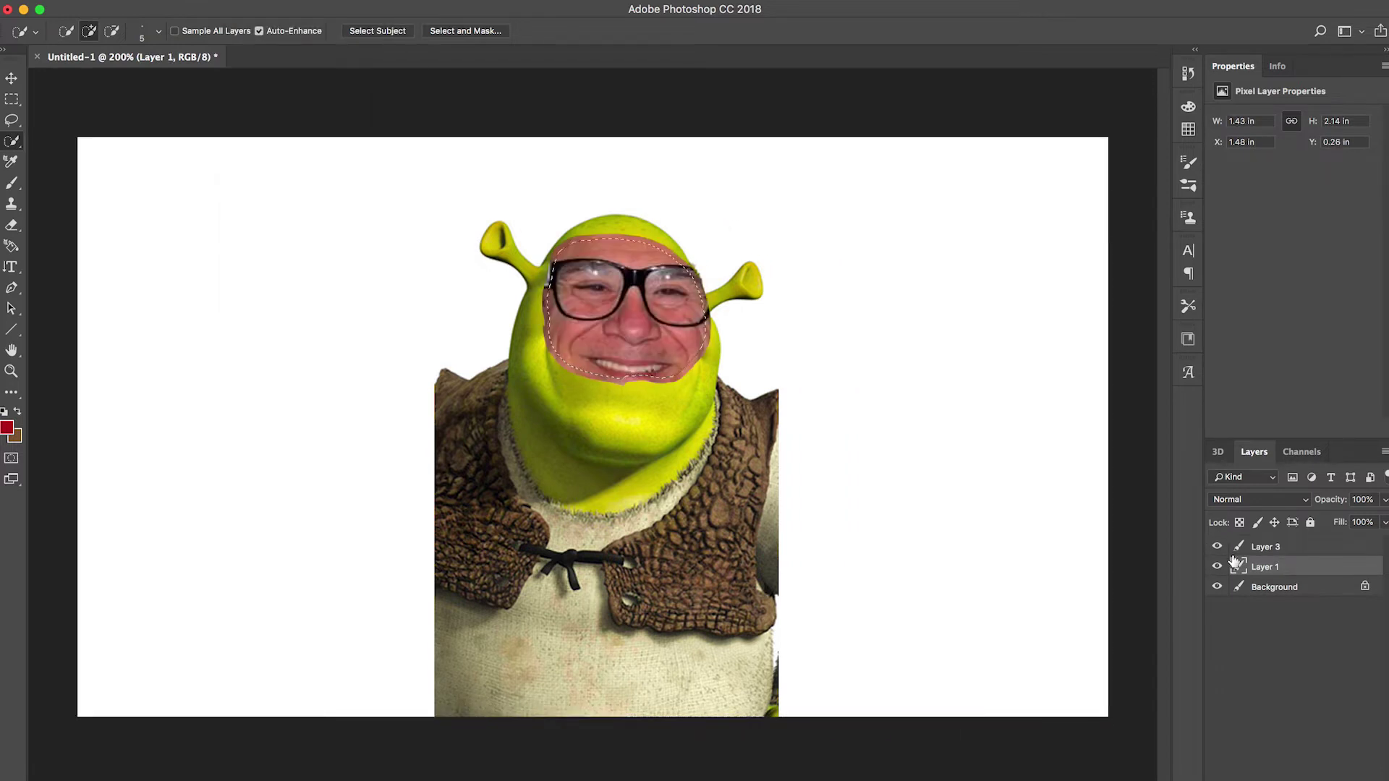
{"action": "left_click", "coordinate": [1295, 550]}
{"action": "key", "text": "super+d"}
{"action": "key", "text": "l"}
Step: Auto-blend the pasted face layer with the ogre layer beneath it
{"action": "key", "text": "v"}
{"action": "left_click", "coordinate": [1280, 570], "text": "shift"}
{"action": "left_click", "coordinate": [166, 0]}
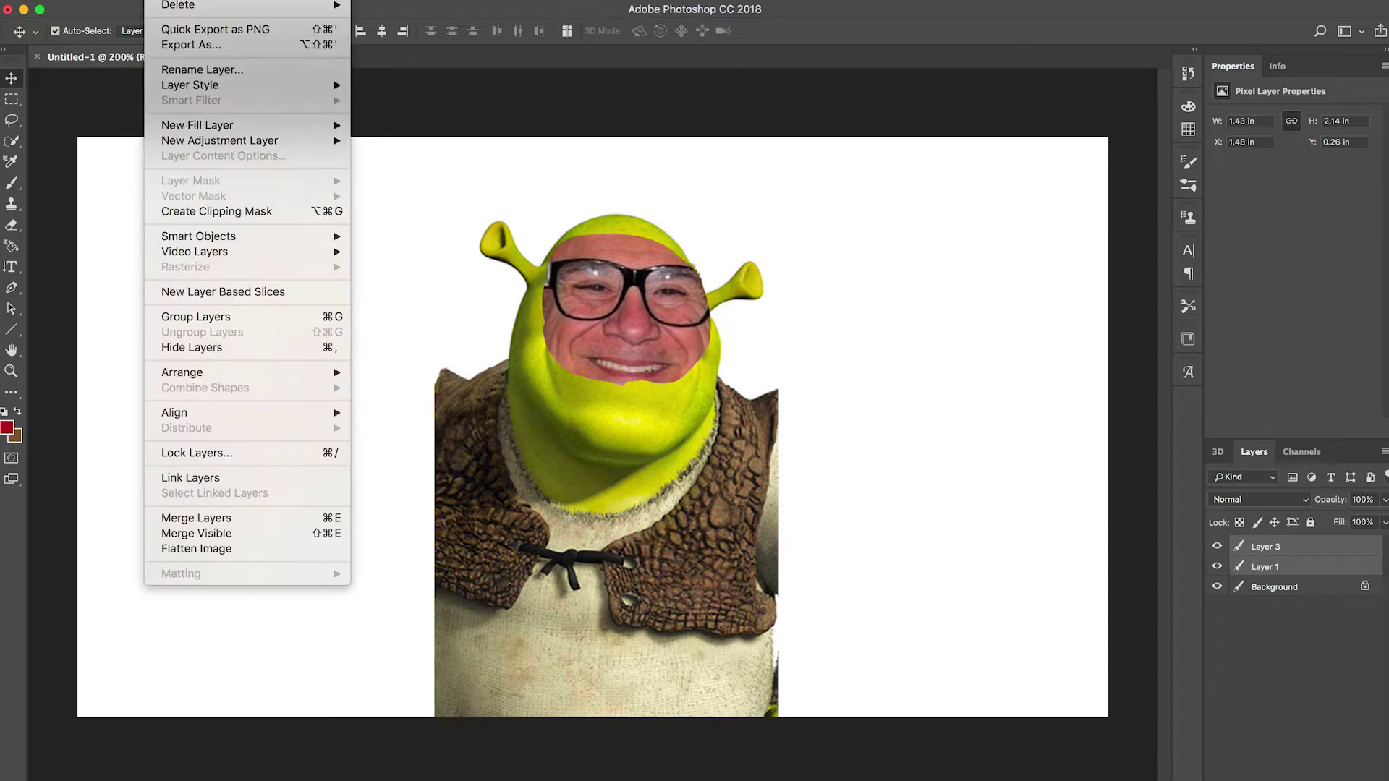
{"action": "left_click", "coordinate": [176, 313]}
{"action": "left_click", "coordinate": [821, 237]}
{"action": "left_click", "coordinate": [822, 230]}
Step: Examine the blended face up close, especially the edges of the glasses
{"action": "left_click", "coordinate": [12, 371]}
{"action": "left_click", "coordinate": [709, 267]}
{"action": "left_click", "coordinate": [713, 266]}
{"action": "left_click", "coordinate": [724, 261]}
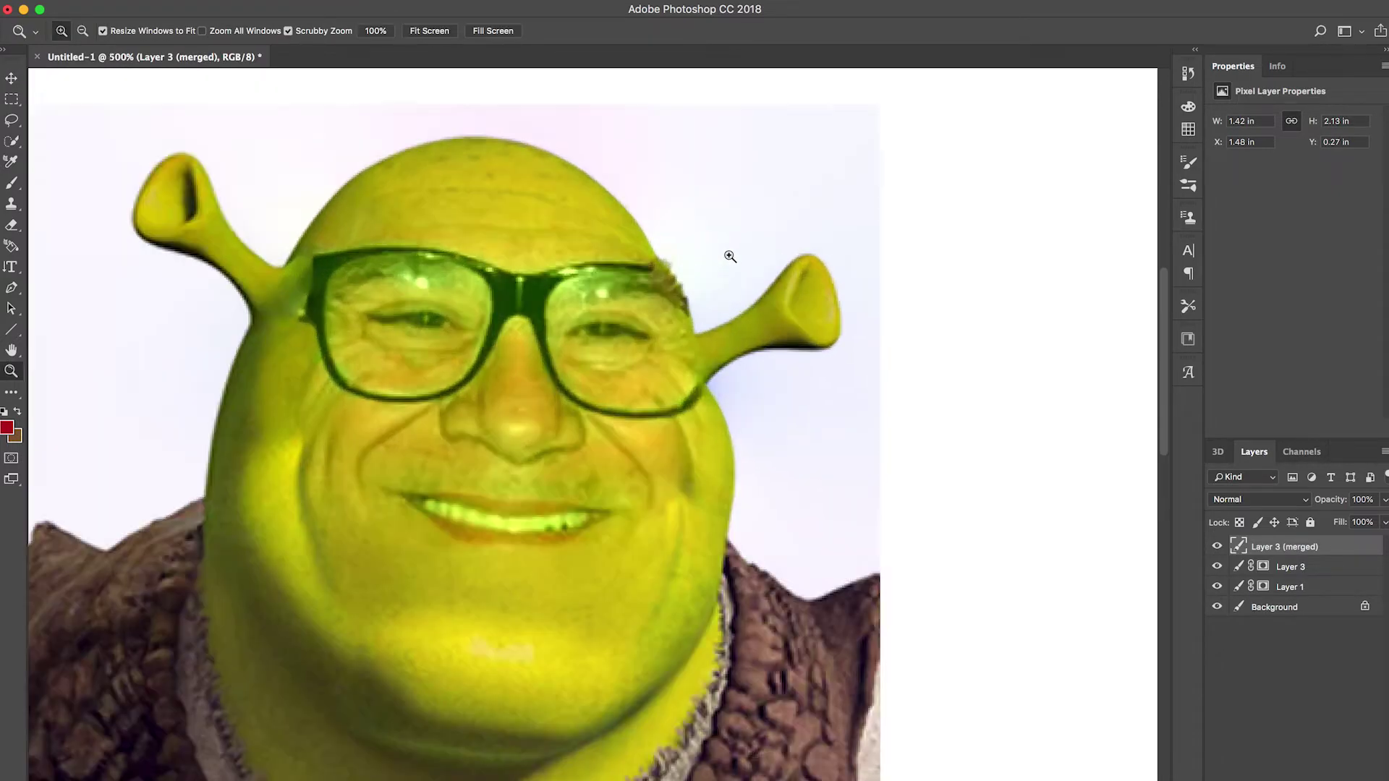
{"action": "left_click", "coordinate": [729, 259]}
{"action": "left_click", "coordinate": [1300, 571]}
{"action": "left_click", "coordinate": [1300, 547]}
{"action": "key", "text": "v"}
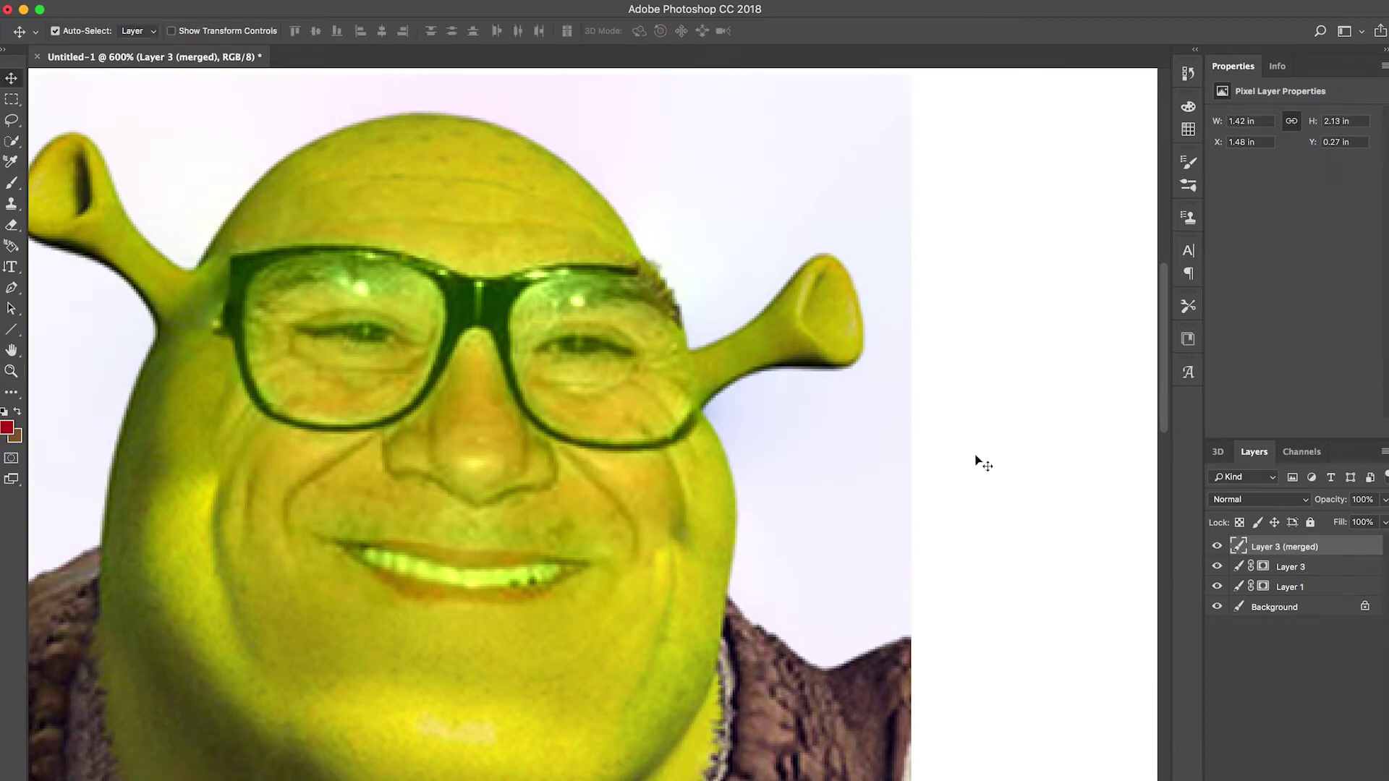
Step: Paste the original portrait as a new layer and move it over the blended ogre's face
{"action": "key", "text": "z"}
{"action": "right_click", "coordinate": [414, 366]}
{"action": "left_click", "coordinate": [496, 403]}
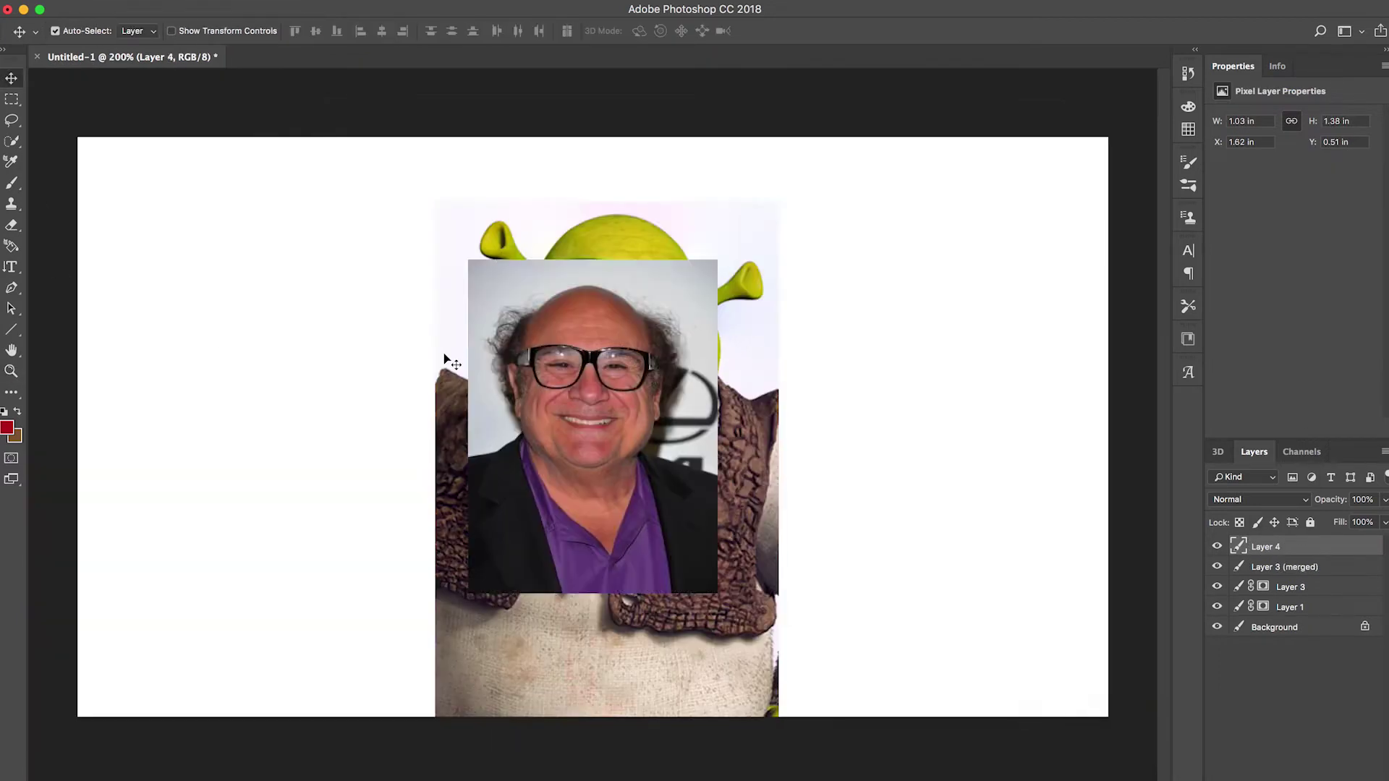
{"action": "left_click_drag", "start_coordinate": [594, 495], "coordinate": [518, 454]}
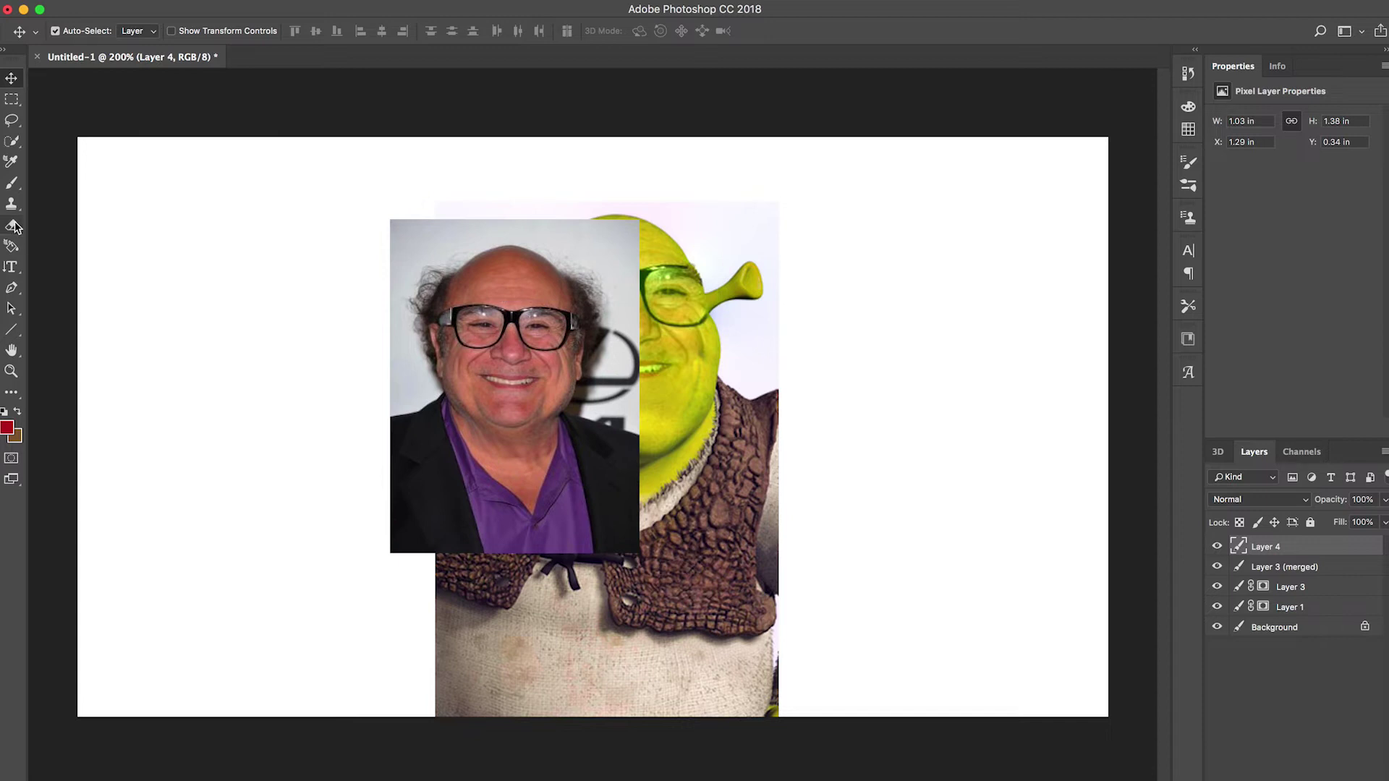
{"action": "key", "text": "z"}
{"action": "left_click", "coordinate": [532, 367]}
{"action": "left_click_drag", "start_coordinate": [532, 369], "coordinate": [689, 361]}
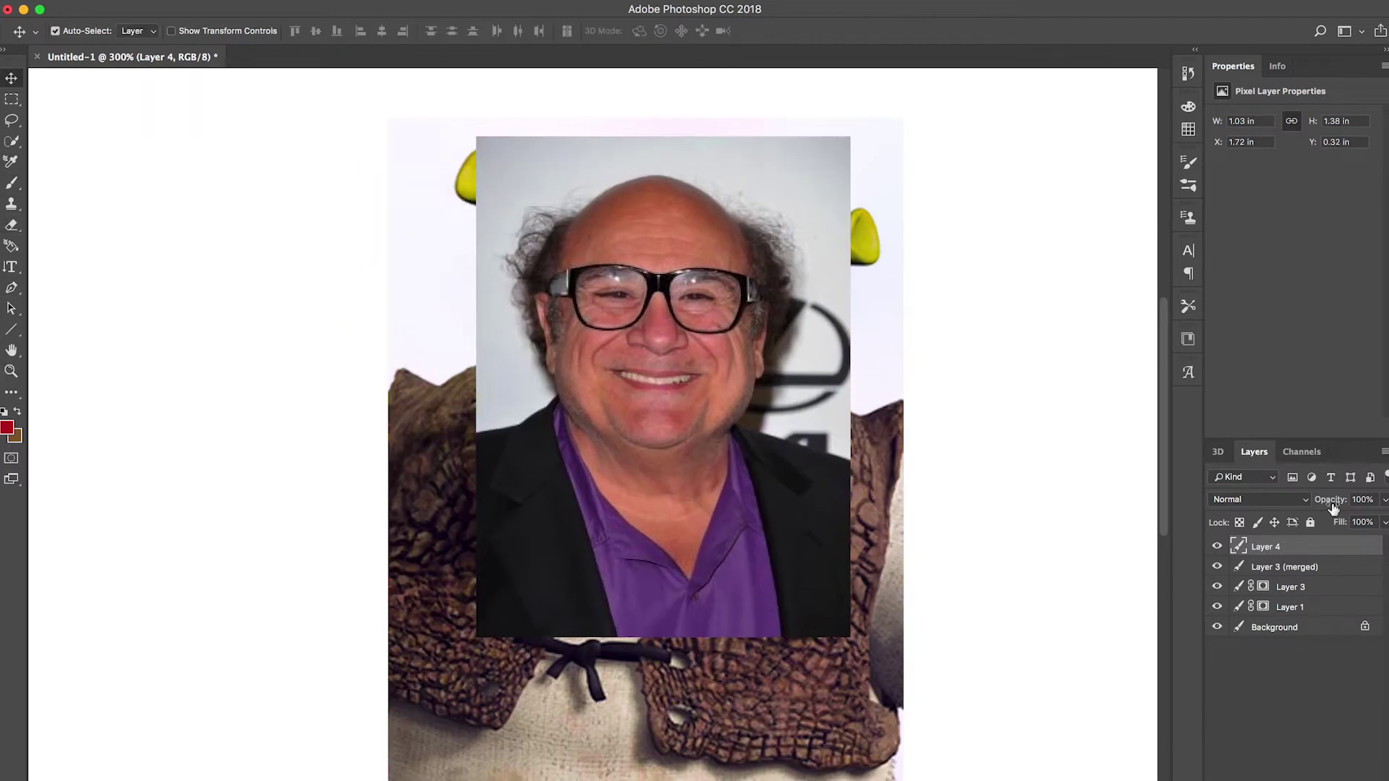
Step: Set the portrait layer's opacity to 60% and shift it to line up with the ogre's face
{"action": "key", "text": "6"}
{"action": "left_click_drag", "start_coordinate": [645, 484], "coordinate": [676, 431]}
{"action": "right_click", "coordinate": [692, 288]}
{"action": "left_click", "coordinate": [613, 289]}
Step: Enlarge the portrait to about 1.47 by 1.92 in and rotate it so its glasses match the blended face
{"action": "key", "text": "super+t"}
{"action": "left_click_drag", "start_coordinate": [894, 86], "coordinate": [894, 88]}
{"action": "left_click_drag", "start_coordinate": [507, 586], "coordinate": [292, 736]}
{"action": "key", "text": "super+z"}
{"action": "left_click_drag", "start_coordinate": [508, 585], "coordinate": [376, 760]}
{"action": "left_click_drag", "start_coordinate": [543, 555], "coordinate": [605, 505]}
{"action": "left_click_drag", "start_coordinate": [427, 724], "coordinate": [419, 718]}
{"action": "left_click_drag", "start_coordinate": [511, 606], "coordinate": [509, 611]}
{"action": "left_click_drag", "start_coordinate": [424, 703], "coordinate": [418, 711]}
{"action": "left_click_drag", "start_coordinate": [466, 671], "coordinate": [471, 665]}
{"action": "key", "text": "Return"}
Step: Set the aligned portrait layer's opacity to 100%
{"action": "left_click", "coordinate": [310, 482]}
{"action": "left_click", "coordinate": [1301, 547]}
{"action": "left_click", "coordinate": [1363, 499]}
{"action": "type", "text": "100"}
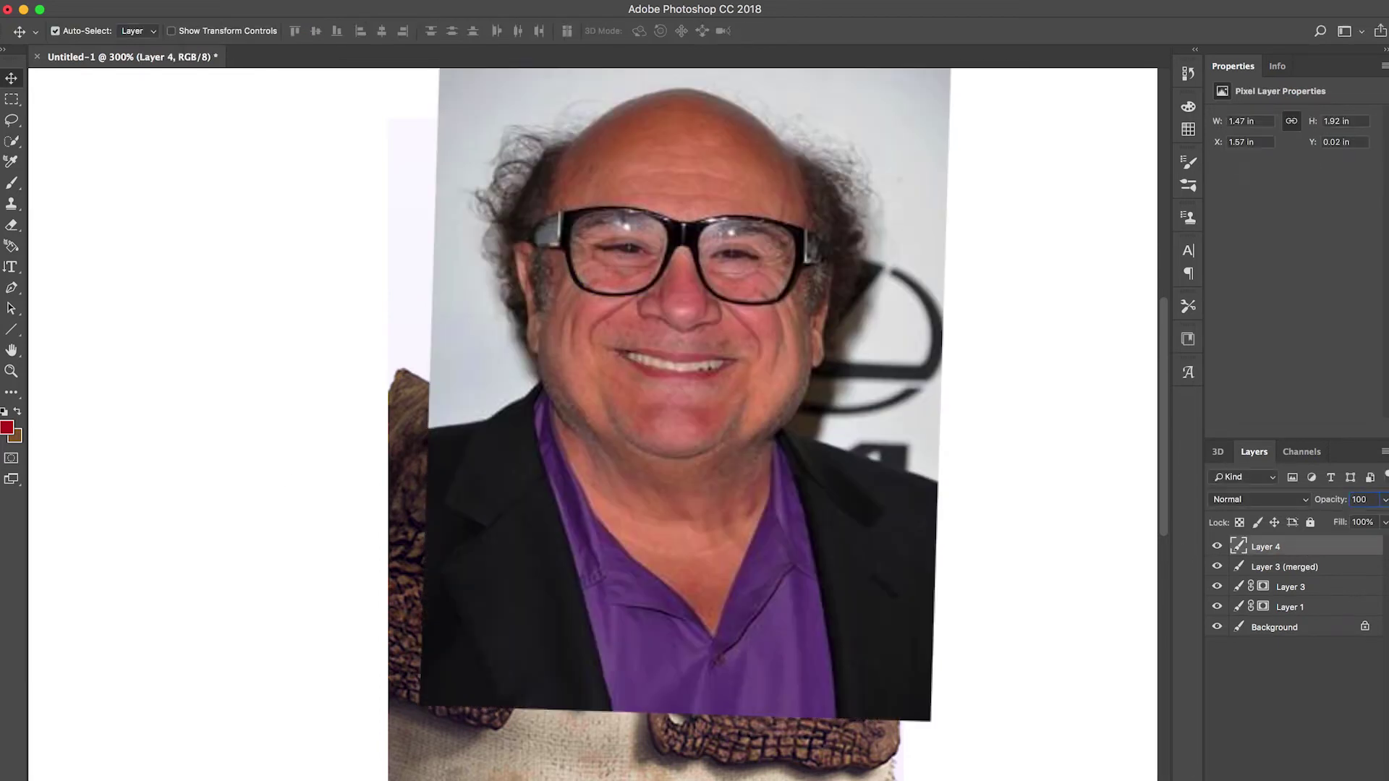
{"action": "left_click", "coordinate": [165, 206]}
{"action": "left_click", "coordinate": [11, 141]}
{"action": "left_click", "coordinate": [80, 160]}
{"action": "left_click", "coordinate": [1295, 547]}
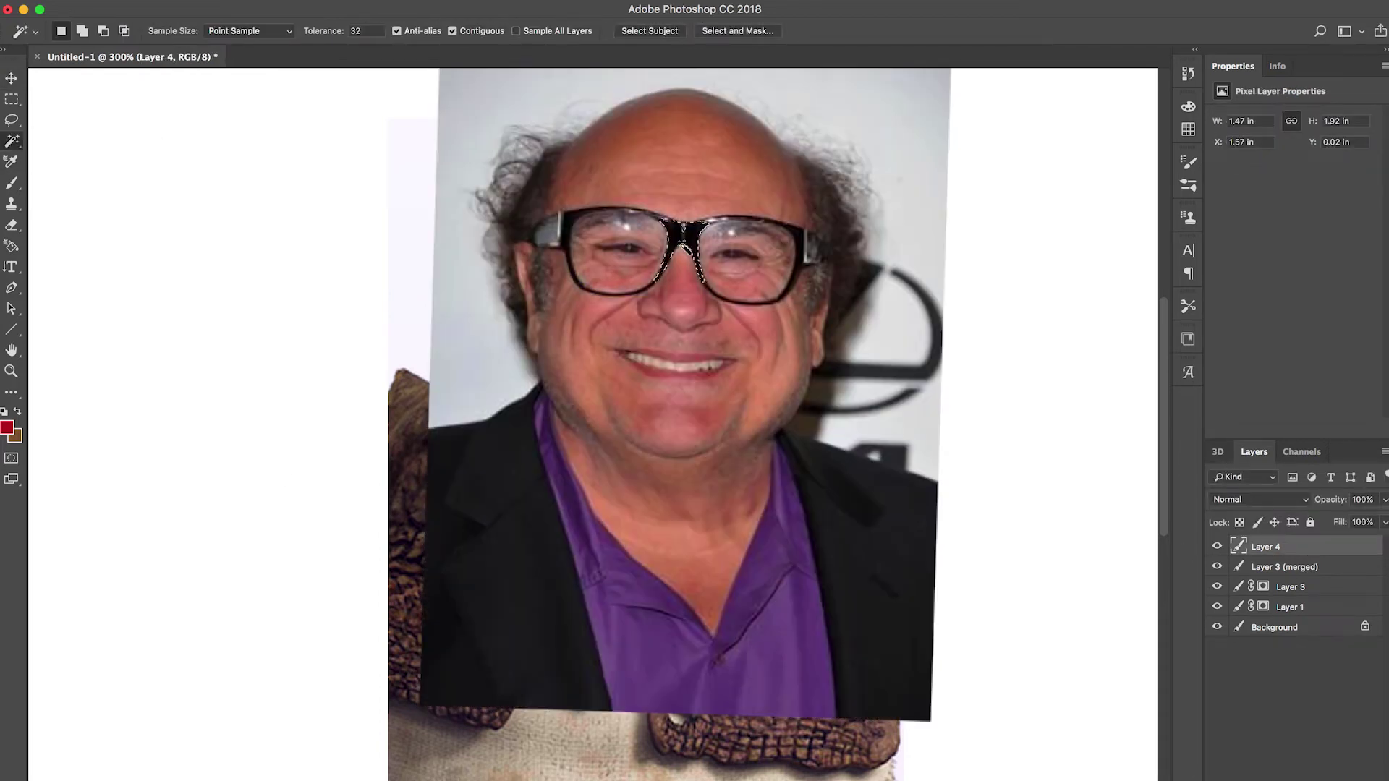
{"action": "right_click", "coordinate": [649, 280]}
{"action": "left_click", "coordinate": [641, 294]}
Step: Select the whole pair of glasses on the portrait with the Quick Selection tool
{"action": "left_click", "coordinate": [11, 372]}
{"action": "left_click", "coordinate": [682, 210]}
{"action": "left_click", "coordinate": [12, 141]}
{"action": "left_click", "coordinate": [58, 142]}
{"action": "mouse_move", "coordinate": [684, 249]}
{"action": "left_mouse_down"}
{"action": "mouse_move", "coordinate": [588, 208]}
{"action": "mouse_move", "coordinate": [420, 265]}
{"action": "left_mouse_up"}
{"action": "mouse_move", "coordinate": [723, 242]}
{"action": "left_mouse_down"}
{"action": "mouse_move", "coordinate": [789, 229]}
{"action": "mouse_move", "coordinate": [897, 246]}
{"action": "mouse_move", "coordinate": [955, 291]}
{"action": "left_mouse_up"}
Step: Copy the selected glasses to a new layer and delete the portrait layer
{"action": "key", "text": "super+j"}
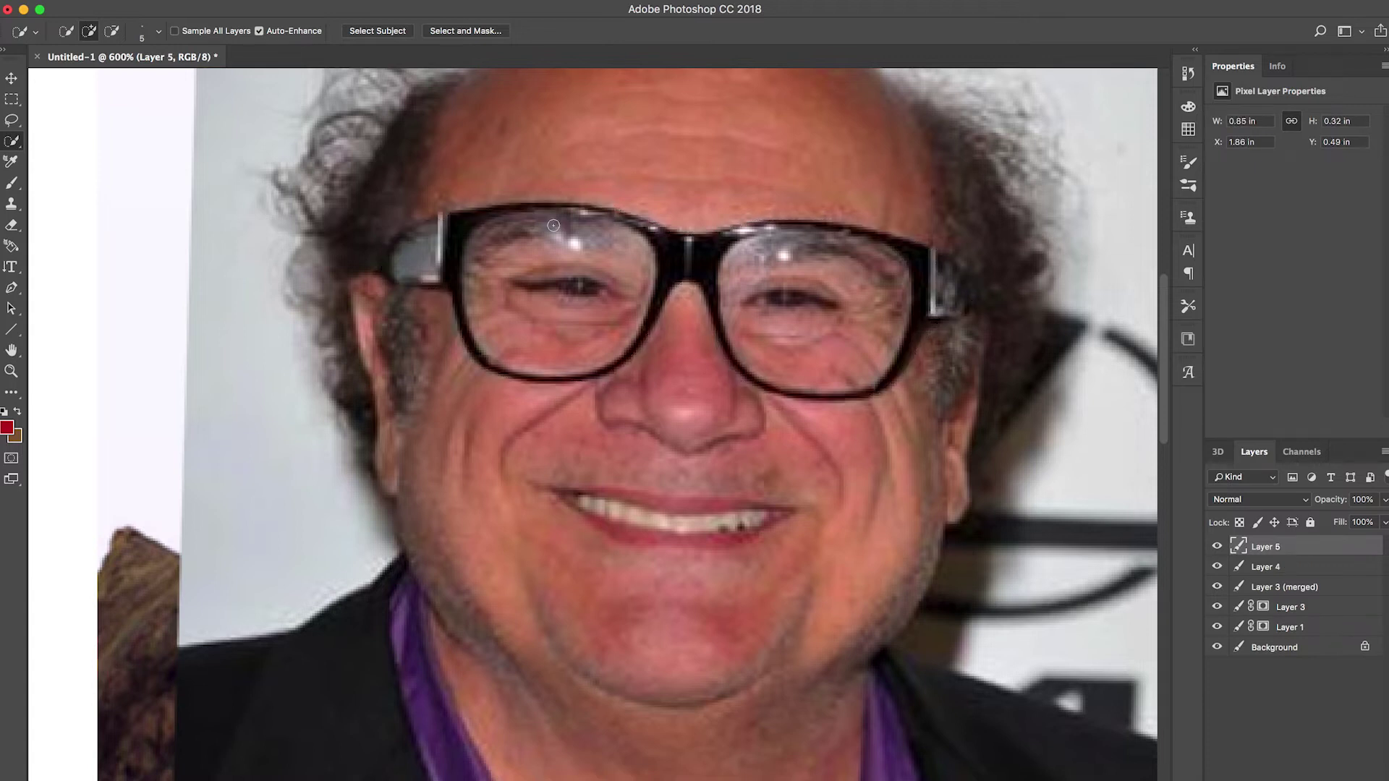
{"action": "left_click", "coordinate": [1256, 565]}
{"action": "key", "text": "BackSpace"}
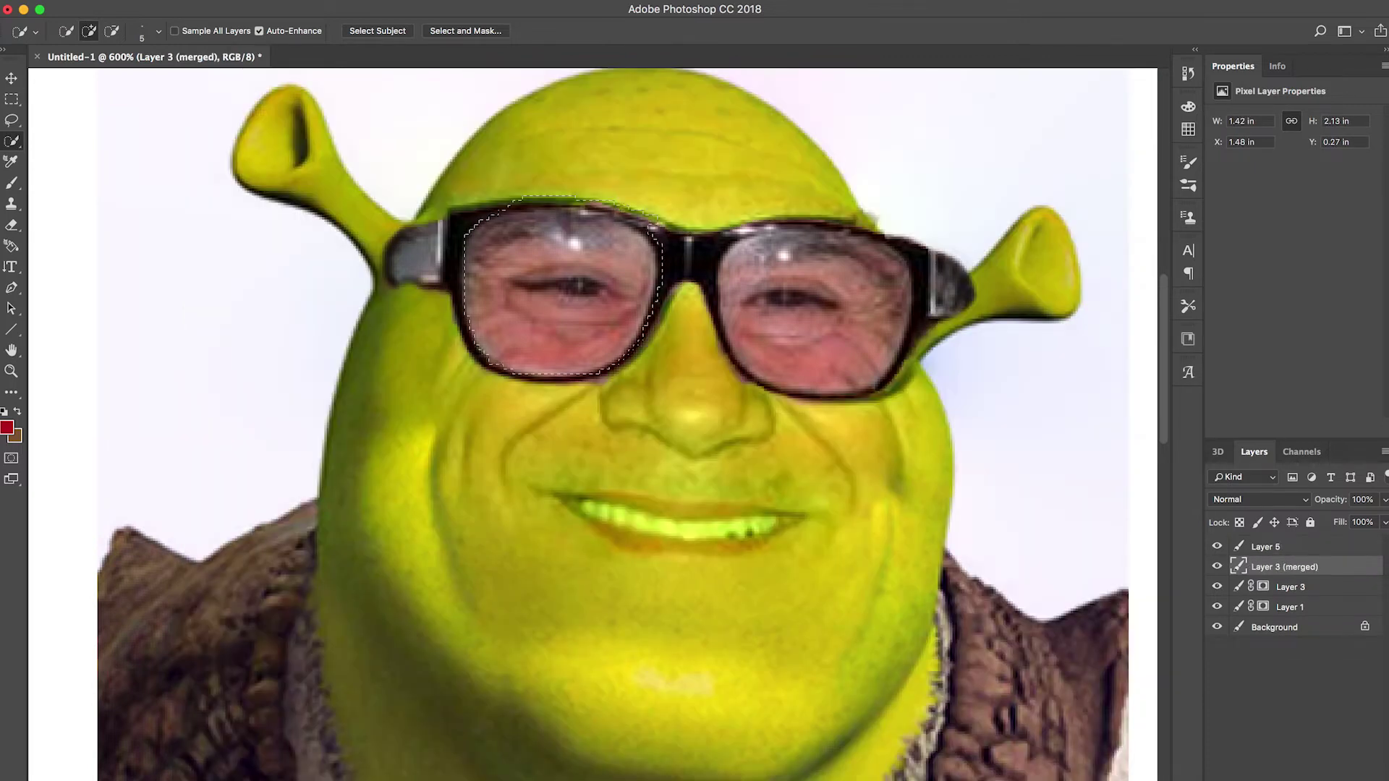
Step: Try to clear the skin inside the left lens on the glasses layer
{"action": "left_click", "coordinate": [1266, 547]}
{"action": "key", "text": "BackSpace"}
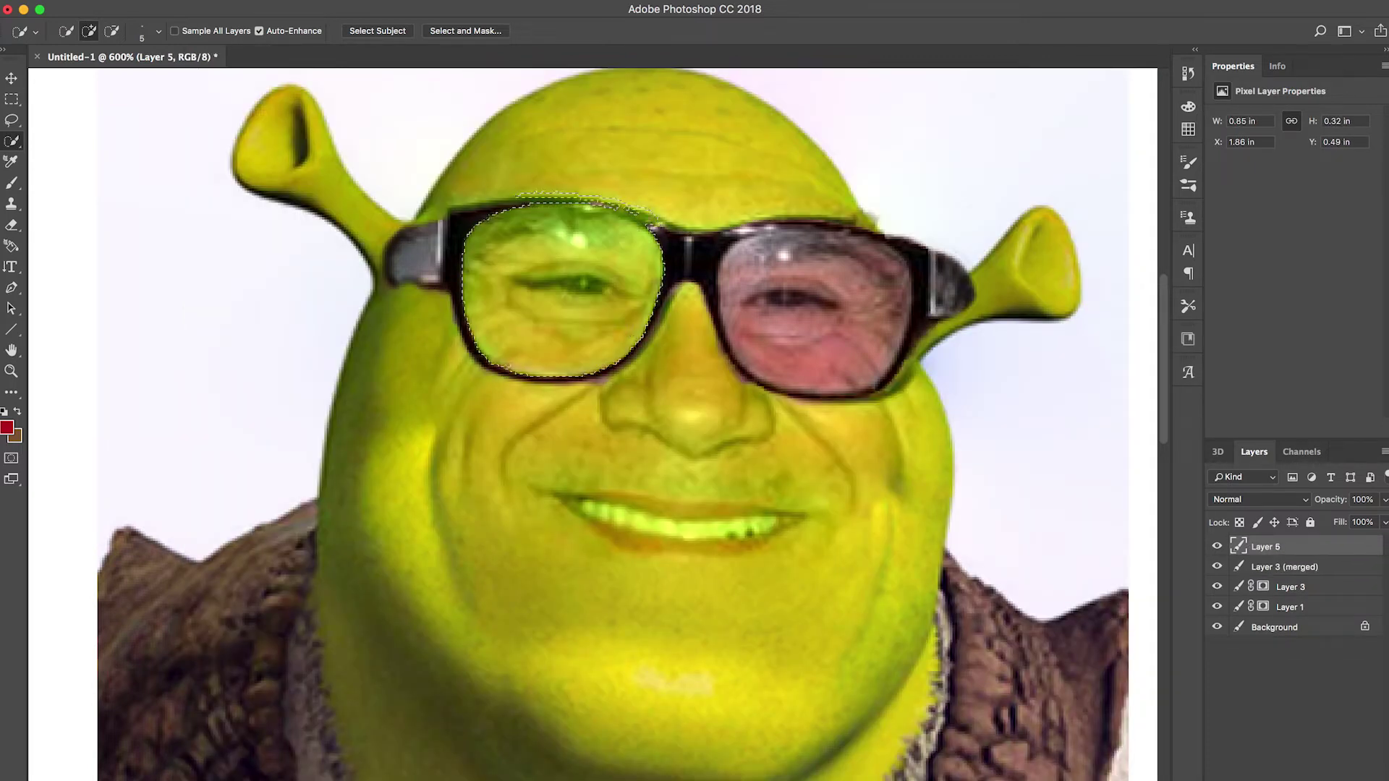
{"action": "key", "text": "super+alt+z"}
{"action": "key", "text": "super+alt+z"}
Step: Set the Quick Selection brush size to 3 and clear the current selection
{"action": "left_click", "coordinate": [159, 31]}
{"action": "type", "text": "3"}
{"action": "key", "text": "Return"}
{"action": "scroll", "coordinate": [532, 276], "scroll_direction": "down", "scroll_amount": 10}
{"action": "scroll", "coordinate": [532, 277], "scroll_direction": "up", "scroll_amount": 4}
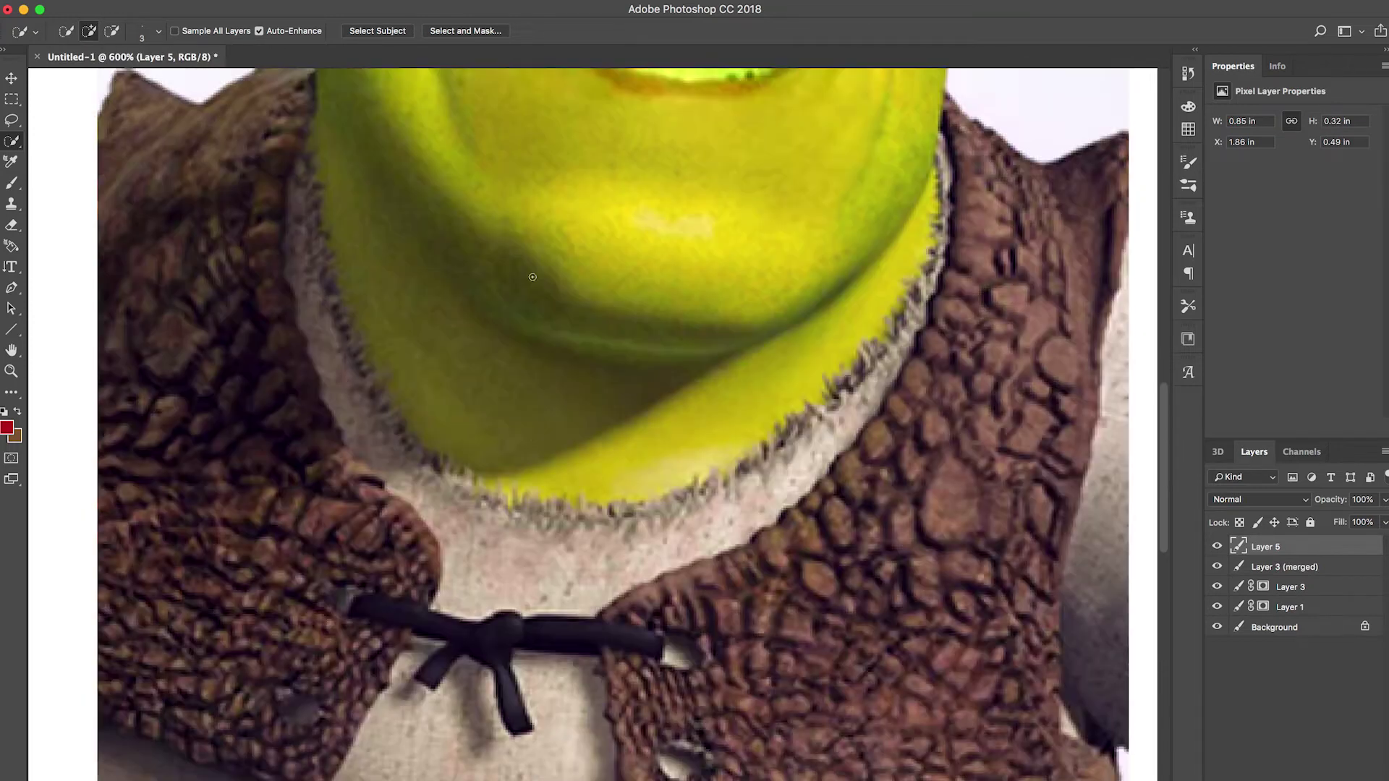
{"action": "scroll", "coordinate": [532, 276], "scroll_direction": "up", "scroll_amount": 5}
{"action": "right_click", "coordinate": [738, 153]}
{"action": "left_click", "coordinate": [758, 161]}
{"action": "left_click", "coordinate": [12, 120]}
{"action": "left_click", "coordinate": [13, 100]}
{"action": "left_click_drag", "start_coordinate": [17, 100], "coordinate": [65, 118]}
{"action": "left_click_drag", "start_coordinate": [650, 153], "coordinate": [465, 236]}
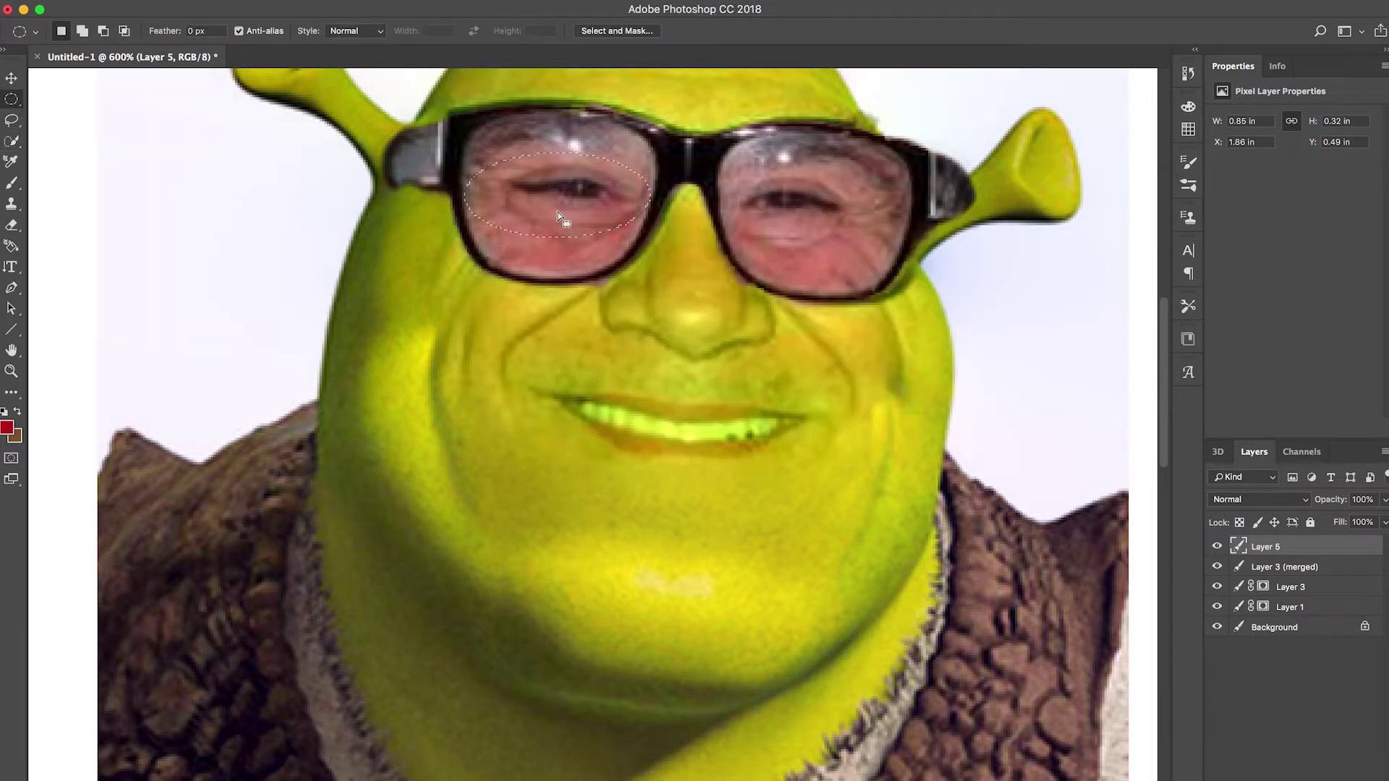
{"action": "key", "text": "super+t"}
{"action": "mouse_move", "coordinate": [558, 153]}
{"action": "left_mouse_down"}
{"action": "mouse_move", "coordinate": [560, 114]}
{"action": "mouse_move", "coordinate": [556, 163]}
{"action": "left_mouse_up"}
{"action": "key", "text": "Escape"}
{"action": "left_click_drag", "start_coordinate": [115, 206], "coordinate": [121, 285]}
{"action": "right_click", "coordinate": [511, 194]}
{"action": "left_click", "coordinate": [543, 203]}
Step: Delete most of the pink skin inside both lenses with the Magic Wand and clear the selection
{"action": "left_click_drag", "start_coordinate": [13, 142], "coordinate": [58, 156]}
{"action": "left_click", "coordinate": [554, 206]}
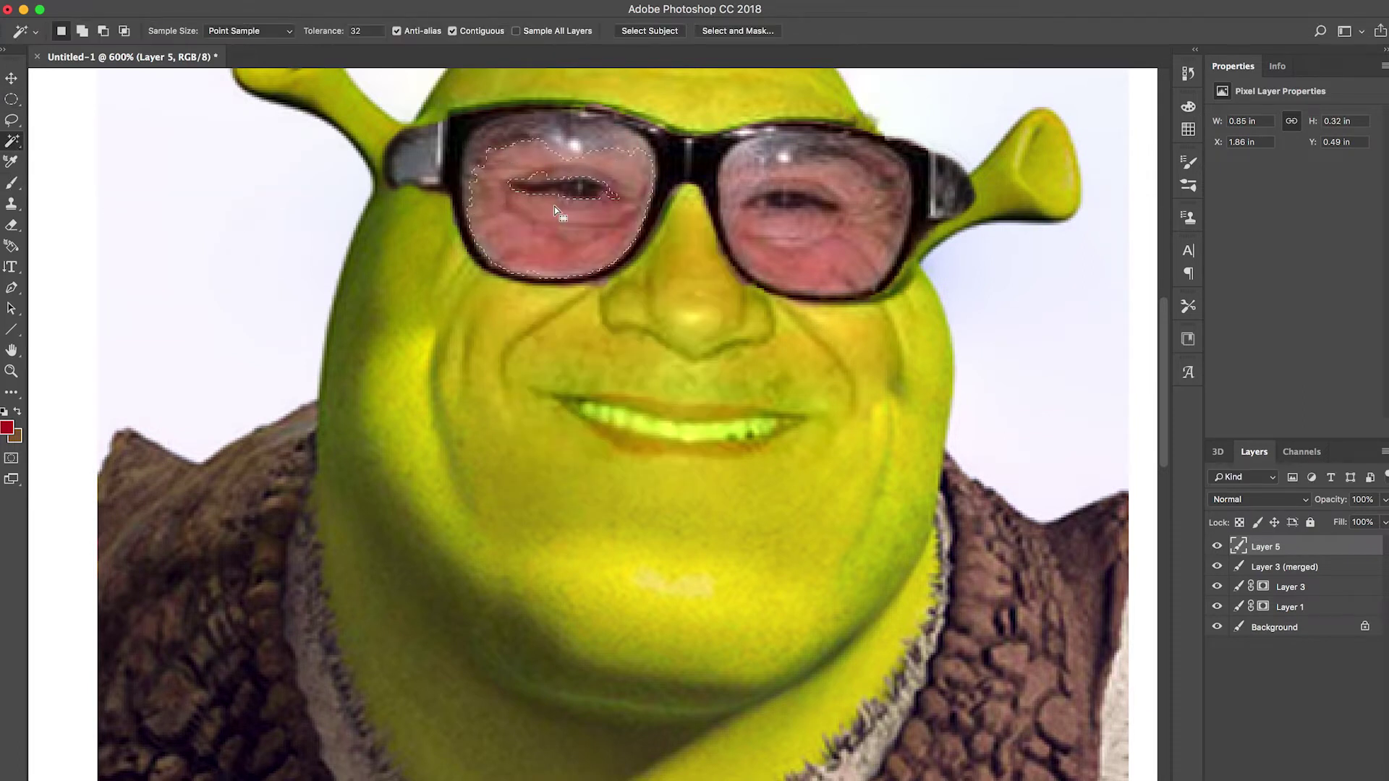
{"action": "key", "text": "Delete"}
{"action": "left_click", "coordinate": [578, 190]}
{"action": "left_click", "coordinate": [843, 246]}
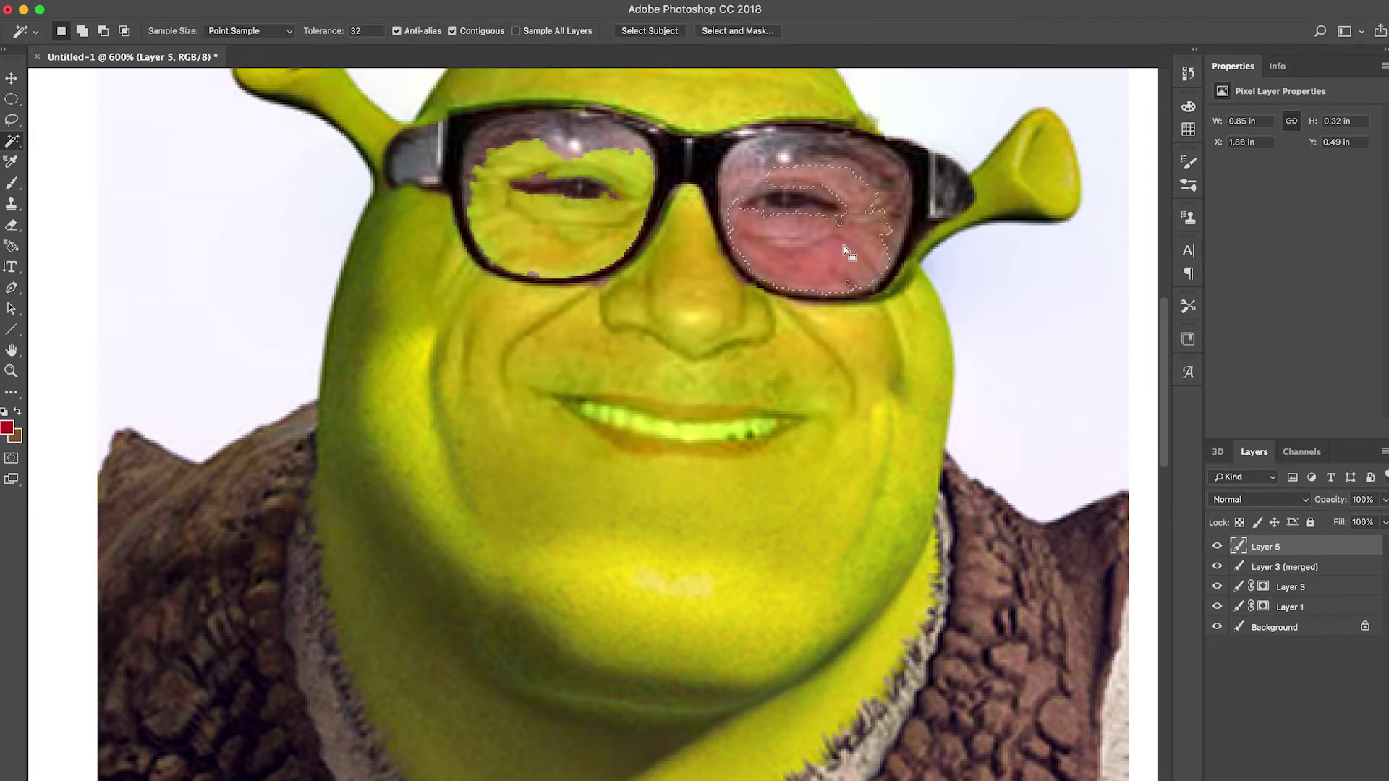
{"action": "key", "text": "Delete"}
{"action": "left_click", "coordinate": [159, 264]}
{"action": "right_click", "coordinate": [201, 233]}
{"action": "right_click", "coordinate": [488, 189]}
{"action": "left_click", "coordinate": [524, 388]}
{"action": "left_click", "coordinate": [11, 120]}
{"action": "right_click", "coordinate": [489, 184]}
Step: Erase the leftover skin inside the left lens and set the Eraser size to 10
{"action": "left_click", "coordinate": [12, 225]}
{"action": "mouse_move", "coordinate": [554, 167]}
{"action": "left_mouse_down"}
{"action": "mouse_move", "coordinate": [607, 176]}
{"action": "mouse_move", "coordinate": [566, 151]}
{"action": "mouse_move", "coordinate": [595, 199]}
{"action": "mouse_move", "coordinate": [521, 186]}
{"action": "mouse_move", "coordinate": [514, 144]}
{"action": "left_mouse_up"}
{"action": "left_click", "coordinate": [81, 32]}
{"action": "double_click", "coordinate": [150, 60]}
{"action": "type", "text": "10"}
{"action": "key", "text": "Return"}
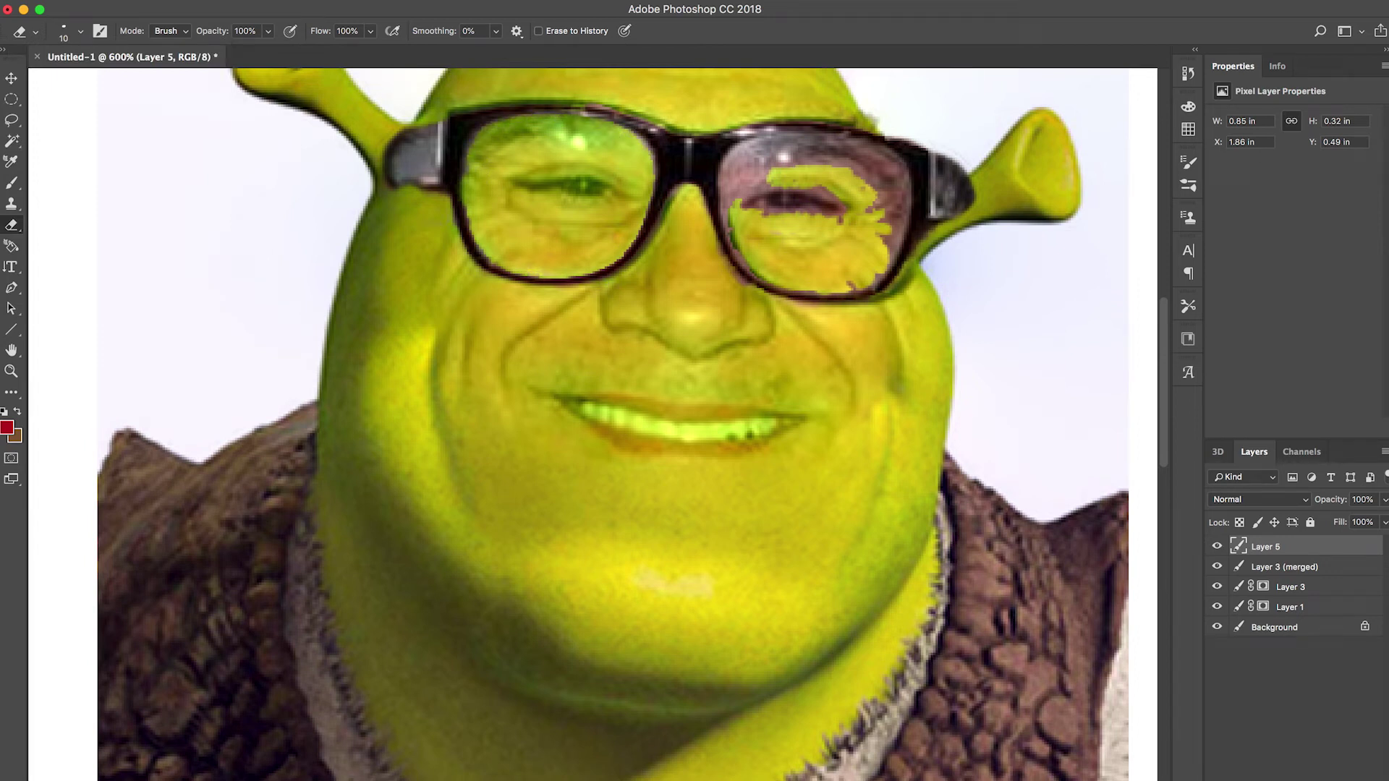
Step: Erase the remaining pink skin inside the right lens up to the glasses frame
{"action": "left_click_drag", "start_coordinate": [760, 203], "coordinate": [832, 214]}
{"action": "mouse_move", "coordinate": [896, 253]}
{"action": "left_mouse_down"}
{"action": "mouse_move", "coordinate": [890, 199]}
{"action": "mouse_move", "coordinate": [756, 199]}
{"action": "mouse_move", "coordinate": [768, 177]}
{"action": "mouse_move", "coordinate": [782, 194]}
{"action": "left_mouse_up"}
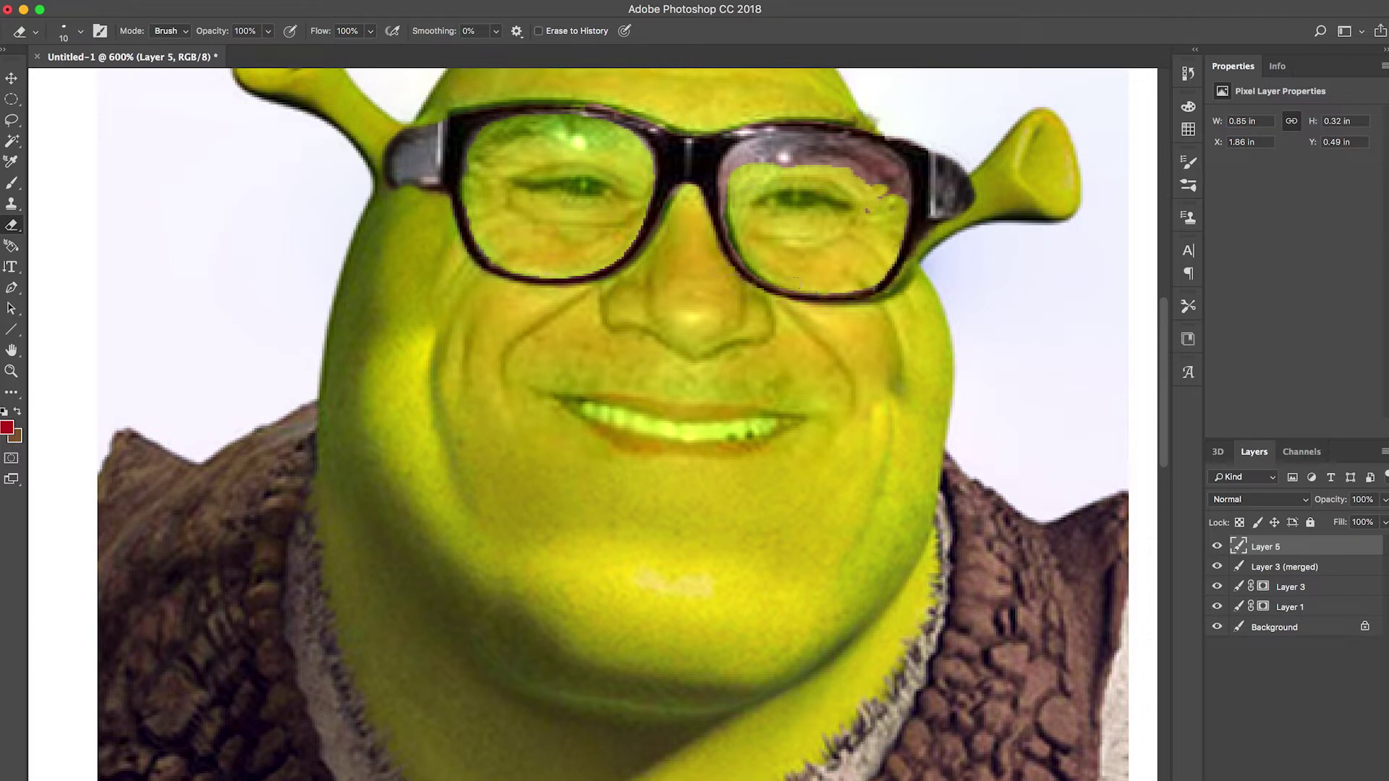
{"action": "mouse_move", "coordinate": [879, 186]}
{"action": "left_mouse_down"}
{"action": "mouse_move", "coordinate": [880, 156]}
{"action": "mouse_move", "coordinate": [779, 148]}
{"action": "mouse_move", "coordinate": [841, 168]}
{"action": "left_mouse_up"}
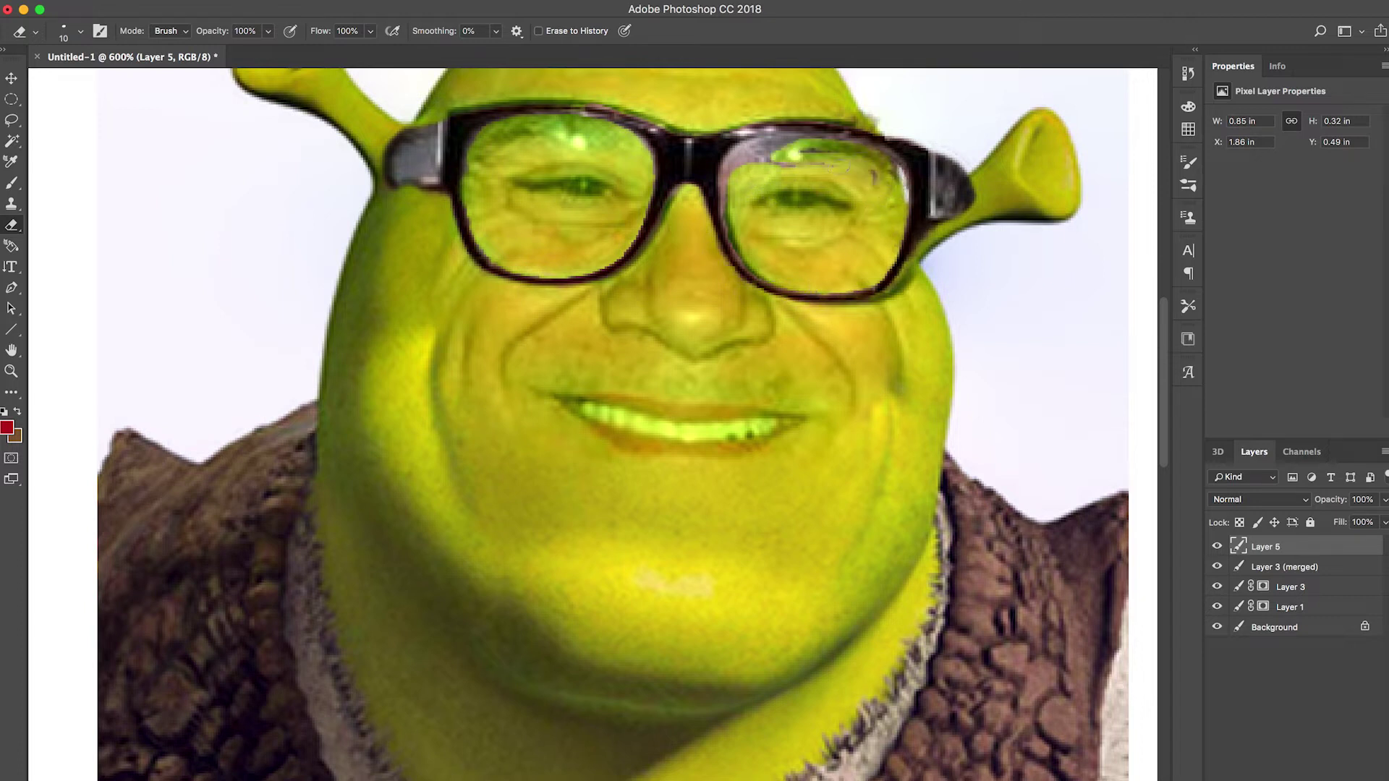
{"action": "left_click_drag", "start_coordinate": [749, 156], "coordinate": [834, 165]}
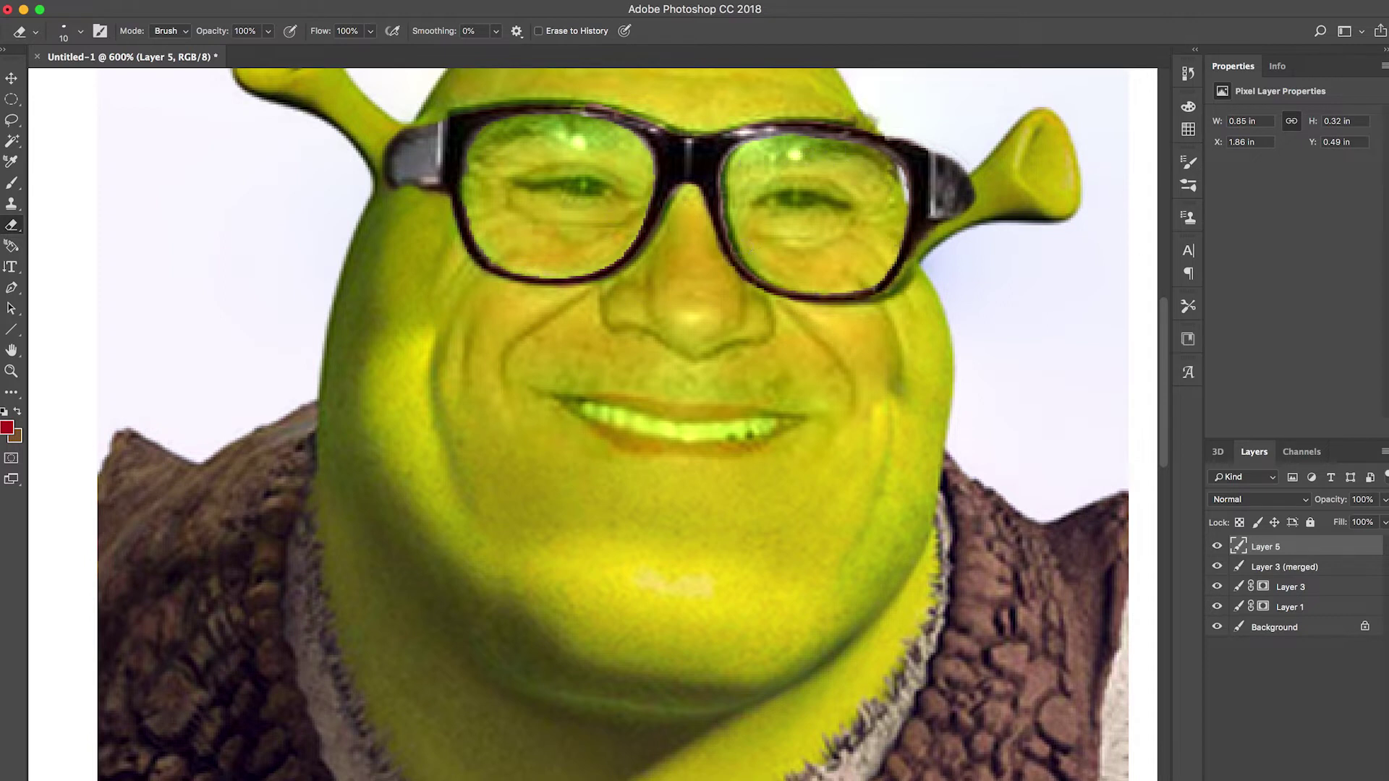
Step: Shift the glasses layer slightly to the right on the ogre's face
{"action": "key", "text": "v"}
{"action": "left_click_drag", "start_coordinate": [709, 116], "coordinate": [716, 115]}
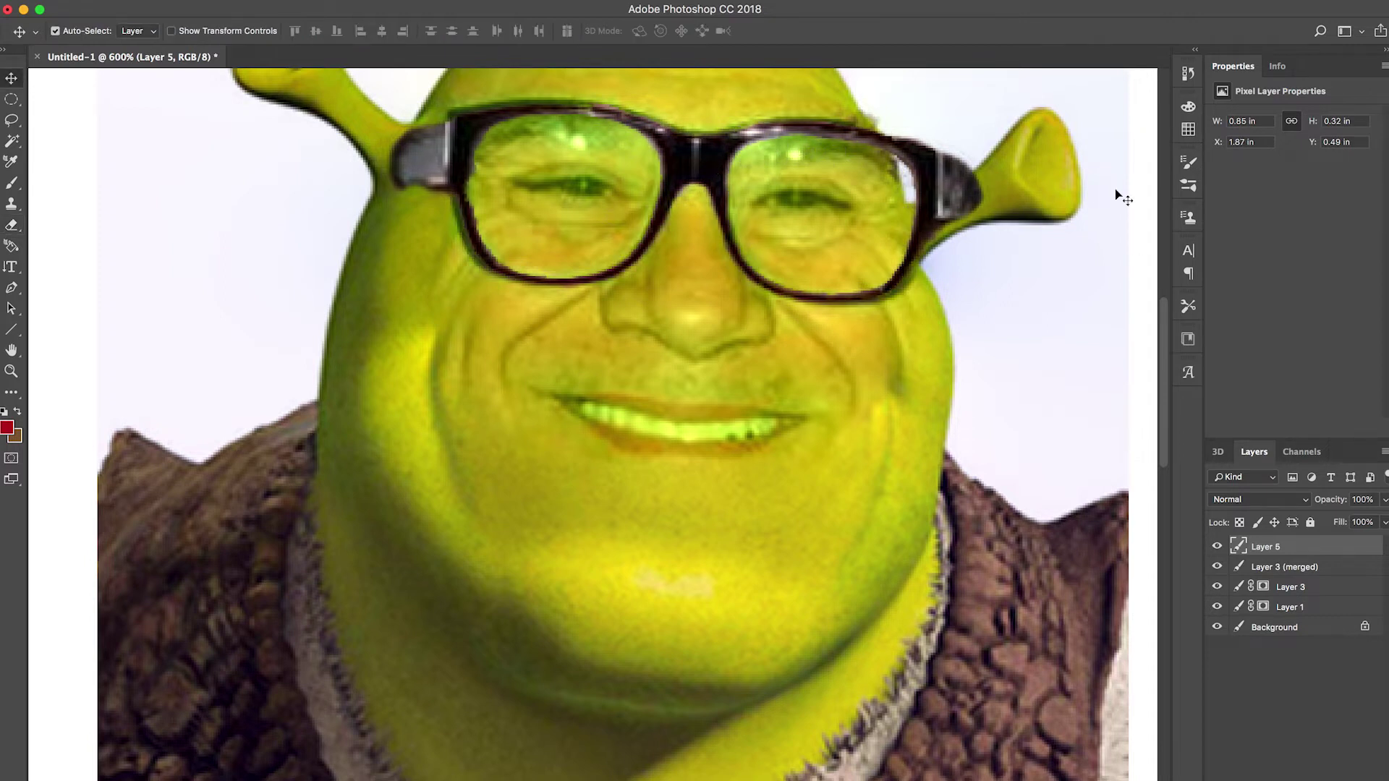
{"action": "key", "text": "l"}
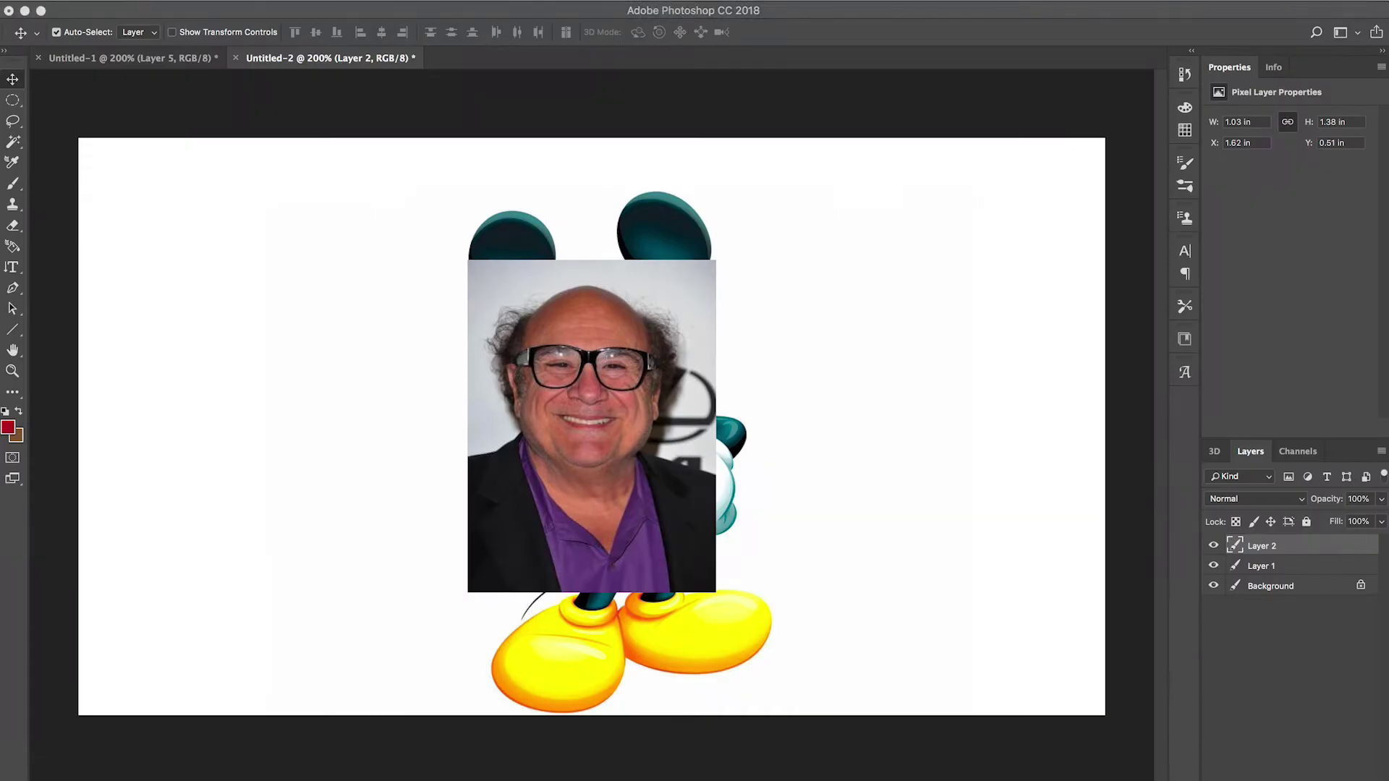
Step: In the Untitled-2 document, set the portrait layer's opacity to 60% and move it over the cartoon mouse's head
{"action": "left_click_drag", "start_coordinate": [571, 452], "coordinate": [588, 452]}
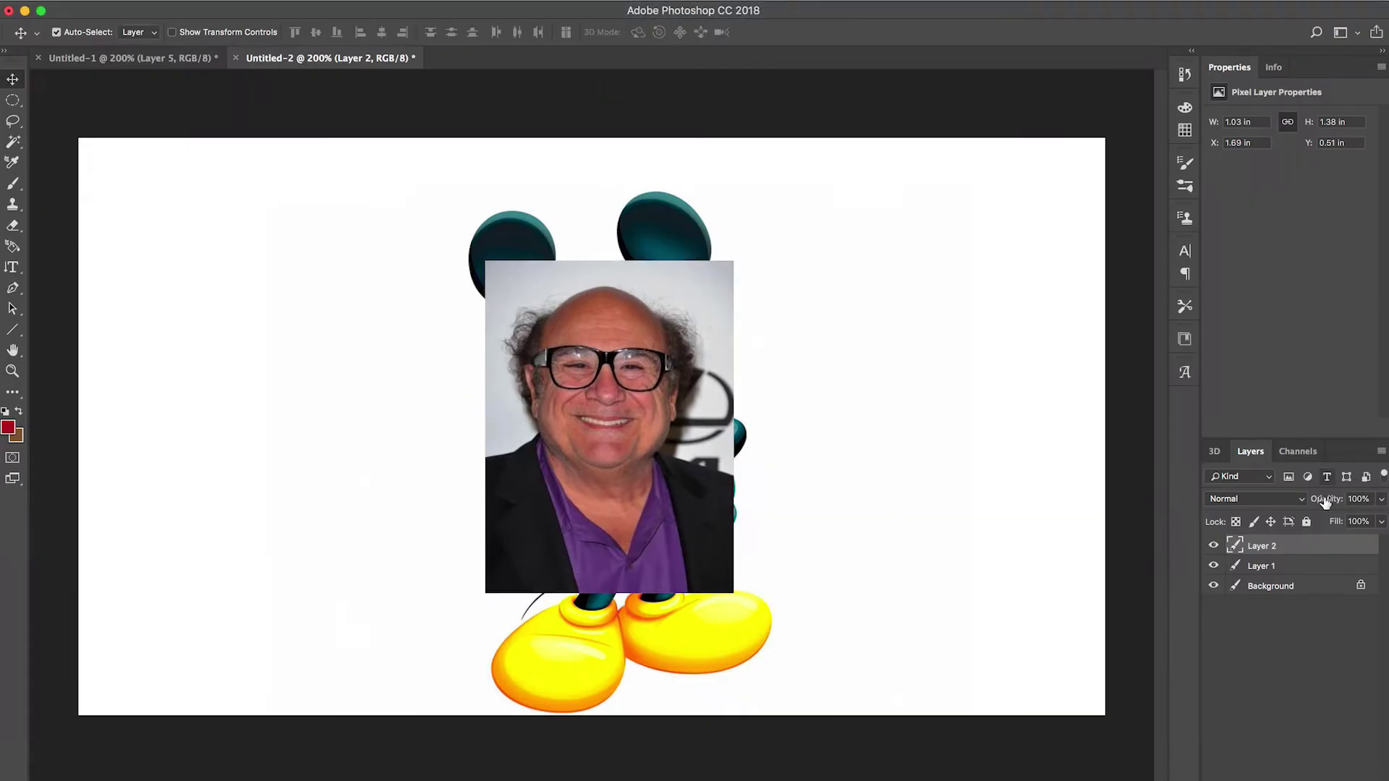
{"action": "type", "text": "60"}
{"action": "key", "text": "Return"}
{"action": "left_click_drag", "start_coordinate": [493, 283], "coordinate": [453, 264]}
Step: Scale and rotate the portrait counterclockwise to align its face with the mouse's face, about 1.35 by 1.64 in overall
{"action": "key", "text": "super+t"}
{"action": "left_click_drag", "start_coordinate": [549, 354], "coordinate": [547, 365]}
{"action": "left_click_drag", "start_coordinate": [579, 229], "coordinate": [577, 209]}
{"action": "left_click_drag", "start_coordinate": [635, 391], "coordinate": [639, 408]}
{"action": "left_click_drag", "start_coordinate": [581, 226], "coordinate": [578, 216]}
{"action": "left_click_drag", "start_coordinate": [645, 376], "coordinate": [650, 380]}
{"action": "left_click_drag", "start_coordinate": [582, 221], "coordinate": [585, 237]}
{"action": "left_click_drag", "start_coordinate": [626, 379], "coordinate": [623, 369]}
{"action": "left_click_drag", "start_coordinate": [548, 412], "coordinate": [549, 413]}
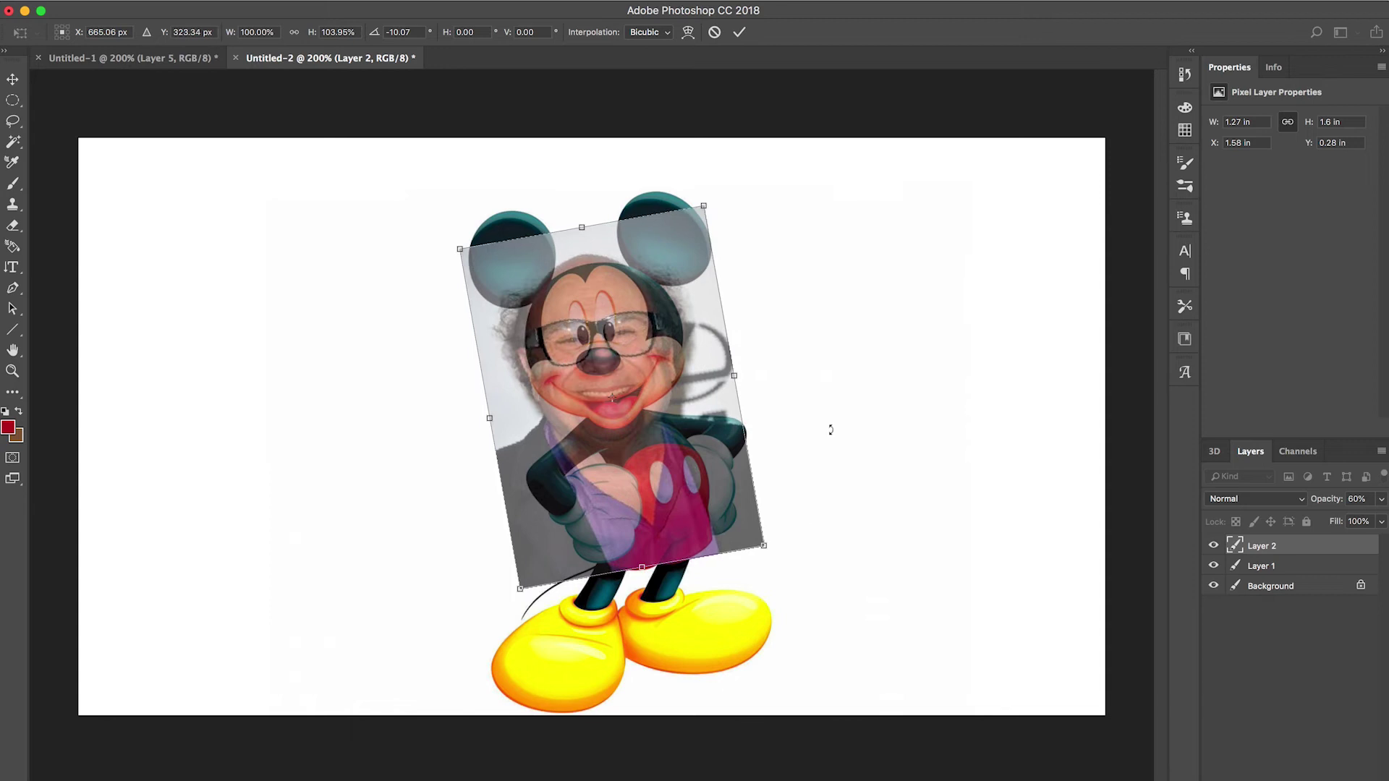
{"action": "left_click_drag", "start_coordinate": [512, 604], "coordinate": [532, 609]}
{"action": "left_click_drag", "start_coordinate": [647, 512], "coordinate": [646, 490]}
{"action": "key", "text": "Return"}
Step: Compare the portrait with the mouse layer beneath and outline the face area with the Lasso tool
{"action": "left_click", "coordinate": [1219, 566]}
{"action": "left_click", "coordinate": [1218, 567]}
{"action": "left_click", "coordinate": [1218, 567]}
{"action": "left_click", "coordinate": [1218, 566]}
{"action": "left_click", "coordinate": [14, 121]}
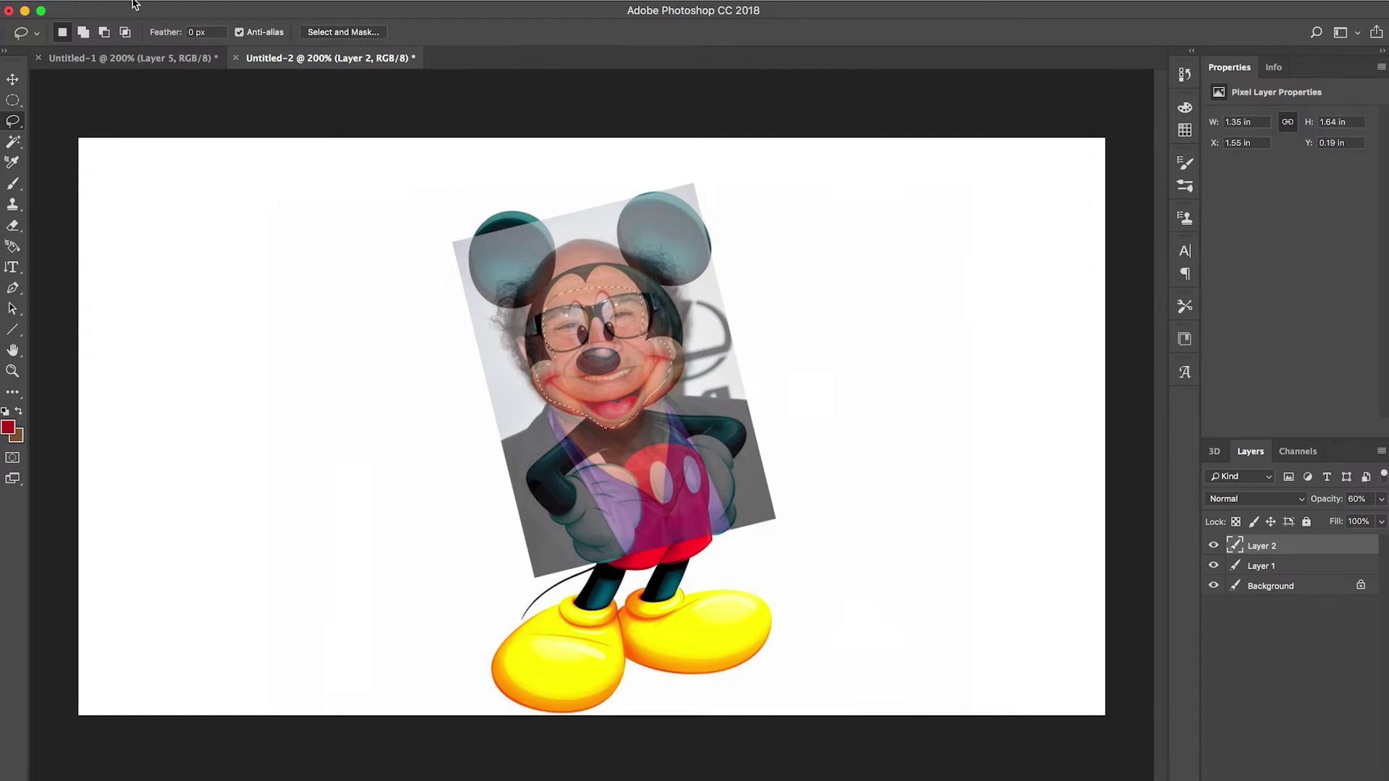
Step: Copy the lassoed face to a new layer and delete the full portrait layer from the mouse document
{"action": "key", "text": "ctrl+c"}
{"action": "key", "text": "ctrl+v"}
{"action": "left_click", "coordinate": [1267, 569]}
{"action": "key", "text": "BackSpace"}
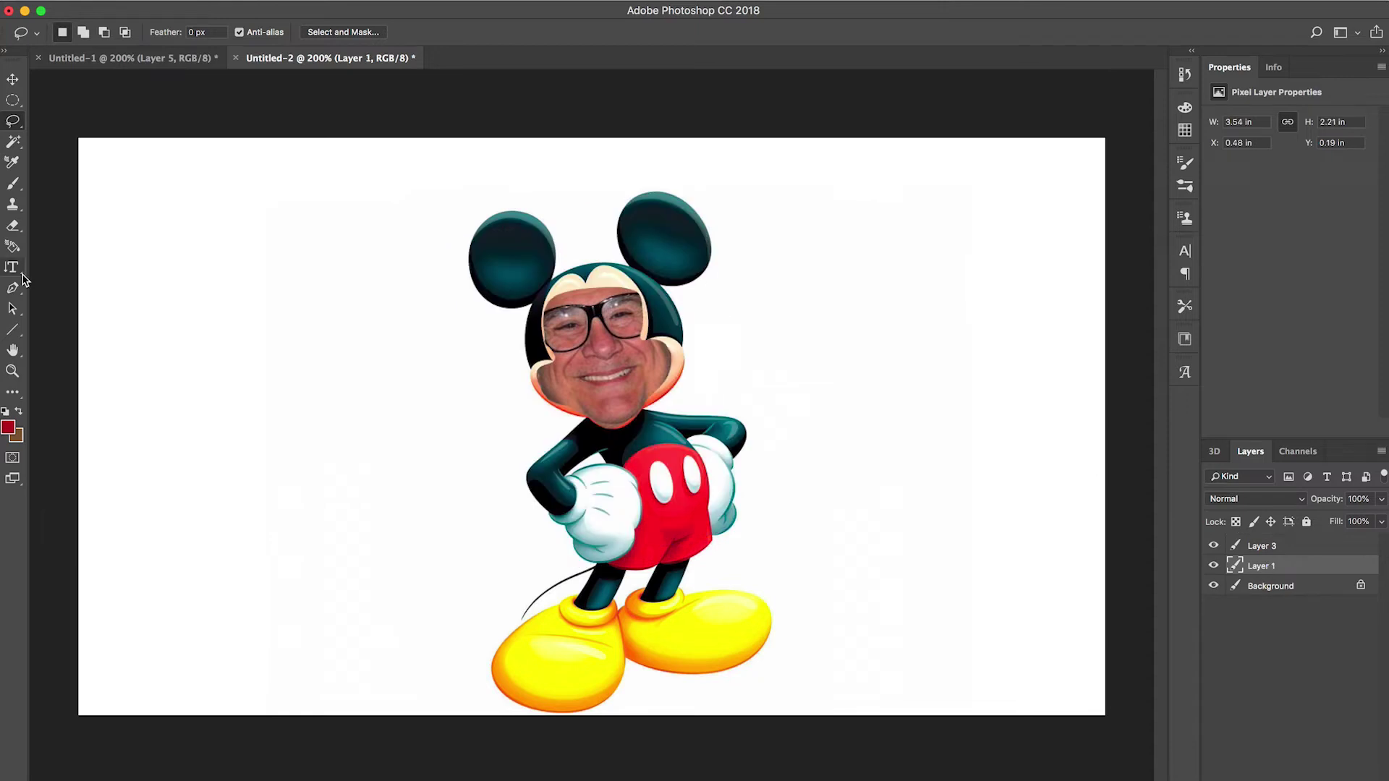
Step: Select the cut-out face layer and nudge it slightly upward on the mouse's head with Free Transform
{"action": "left_click", "coordinate": [12, 79]}
{"action": "left_click", "coordinate": [597, 386]}
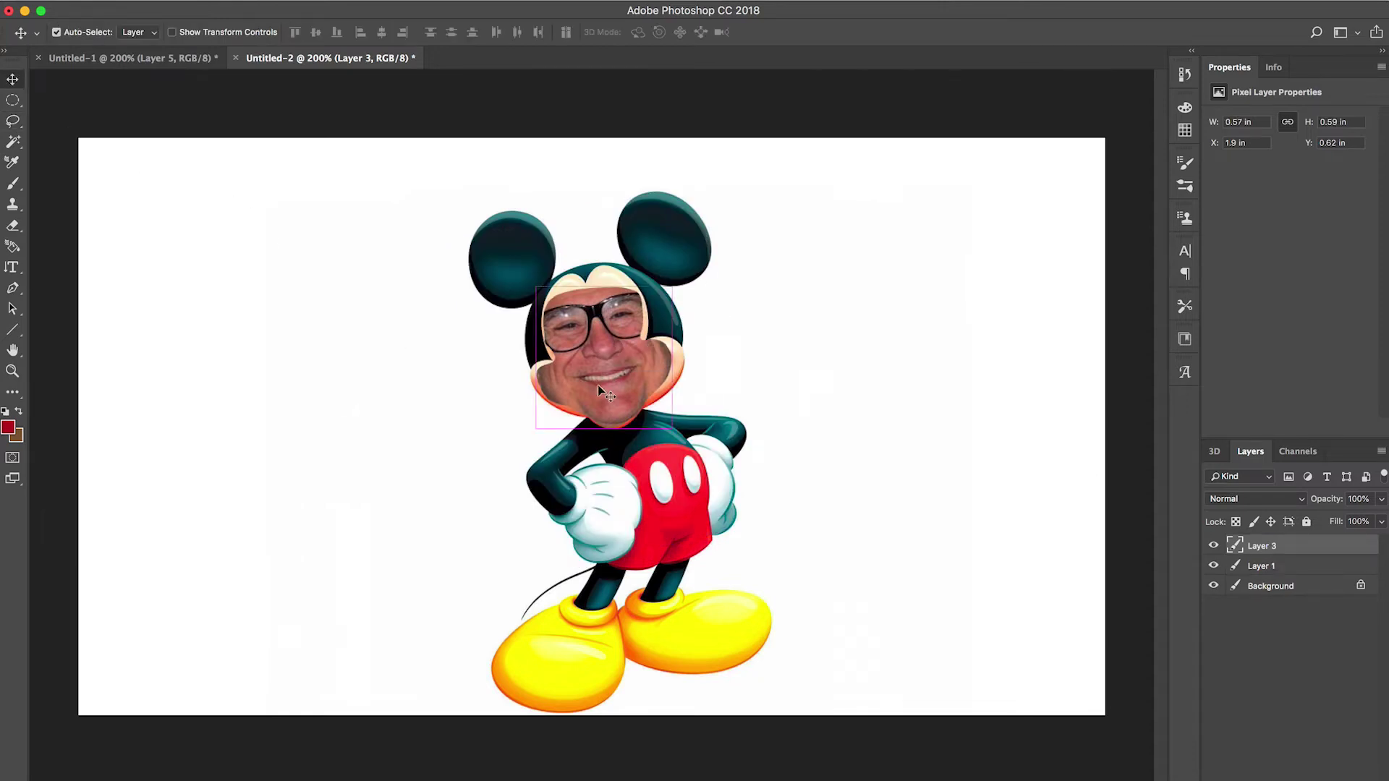
{"action": "key", "text": "ctrl+t"}
{"action": "left_click_drag", "start_coordinate": [601, 387], "coordinate": [599, 382]}
{"action": "key", "text": "Return"}
Step: Make a selection based on the outline of the cut-out face and adjust its extent with a Modify selection command
{"action": "key", "text": "w"}
{"action": "left_click", "coordinate": [220, 2]}
{"action": "left_click", "coordinate": [236, 18]}
{"action": "left_click", "coordinate": [219, 1]}
{"action": "mouse_move", "coordinate": [281, 189]}
{"action": "left_click", "coordinate": [432, 214]}
{"action": "left_click", "coordinate": [775, 381]}
Step: Hide Layer 3, invert the selection and delete the face area from the mouse on Layer 1, restoring Layer 3's visibility and deselecting
{"action": "left_click", "coordinate": [1213, 545]}
{"action": "left_click", "coordinate": [1237, 566]}
{"action": "key", "text": "Delete"}
{"action": "key", "text": "super+z"}
{"action": "left_click", "coordinate": [220, 1]}
{"action": "left_click", "coordinate": [239, 16]}
{"action": "key", "text": "Delete"}
{"action": "left_click", "coordinate": [1213, 545]}
{"action": "left_click", "coordinate": [1263, 546]}
{"action": "key", "text": "ctrl+d"}
Step: Select Layer 3 and Layer 1 together and merge the face into the mouse with Auto-Blend Layers
{"action": "key", "text": "l"}
{"action": "left_click", "coordinate": [13, 80]}
{"action": "right_click", "coordinate": [1268, 565]}
{"action": "left_click", "coordinate": [1247, 550]}
{"action": "left_click", "coordinate": [1248, 549]}
{"action": "left_click", "coordinate": [1255, 563], "text": "super"}
{"action": "left_click", "coordinate": [51, 0]}
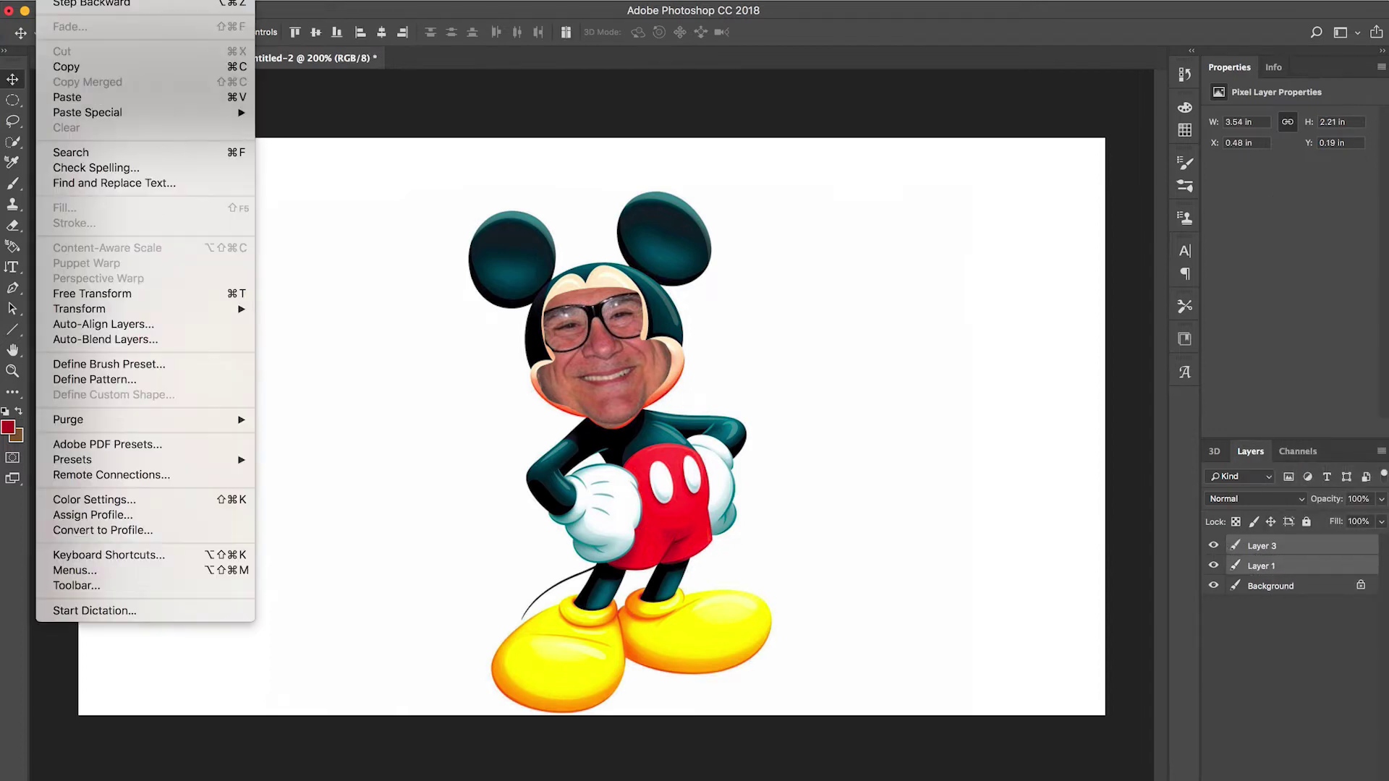
{"action": "left_click", "coordinate": [186, 338]}
{"action": "left_click", "coordinate": [784, 262]}
{"action": "key", "text": "Return"}
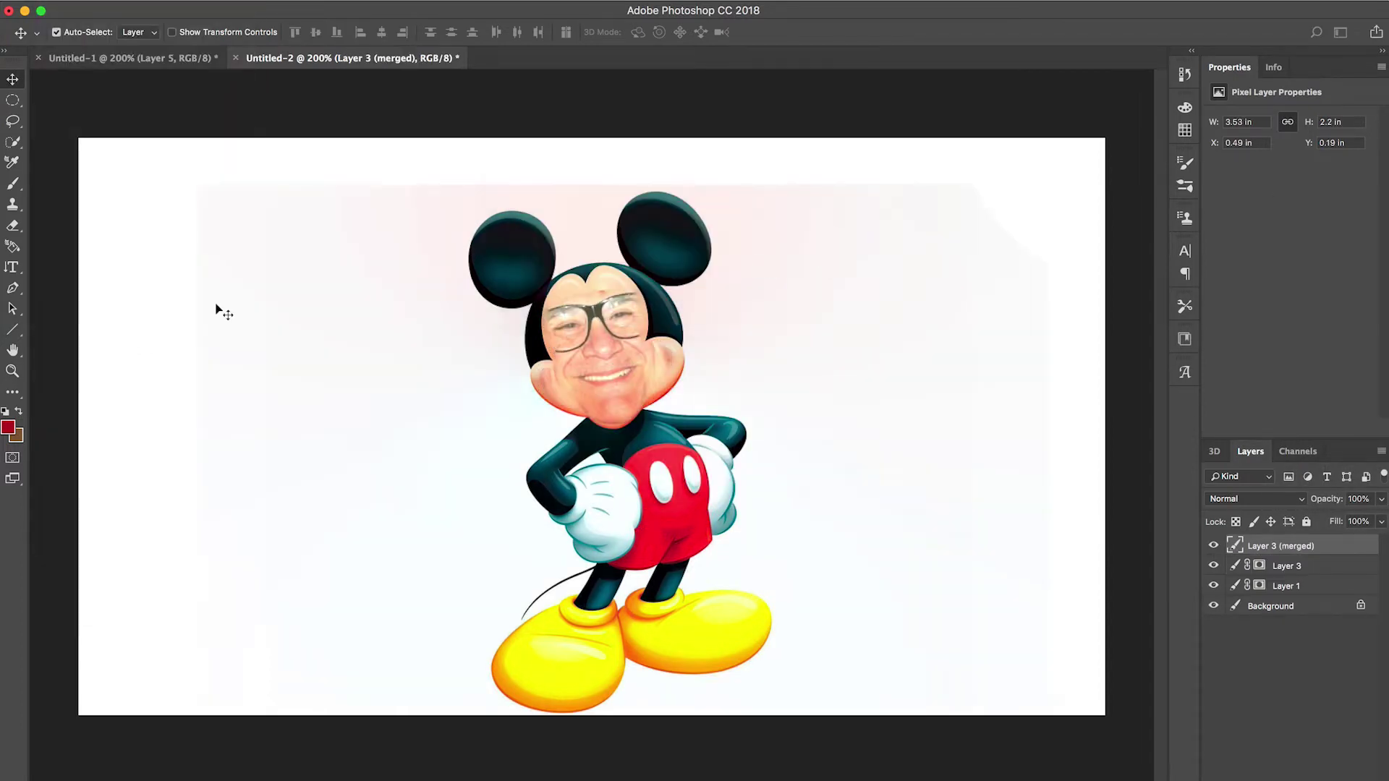
Step: Smooth the dark spot on the mouse's cheek beside the smile using the Blur tool at size 38
{"action": "left_click", "coordinate": [12, 371]}
{"action": "left_click", "coordinate": [625, 341]}
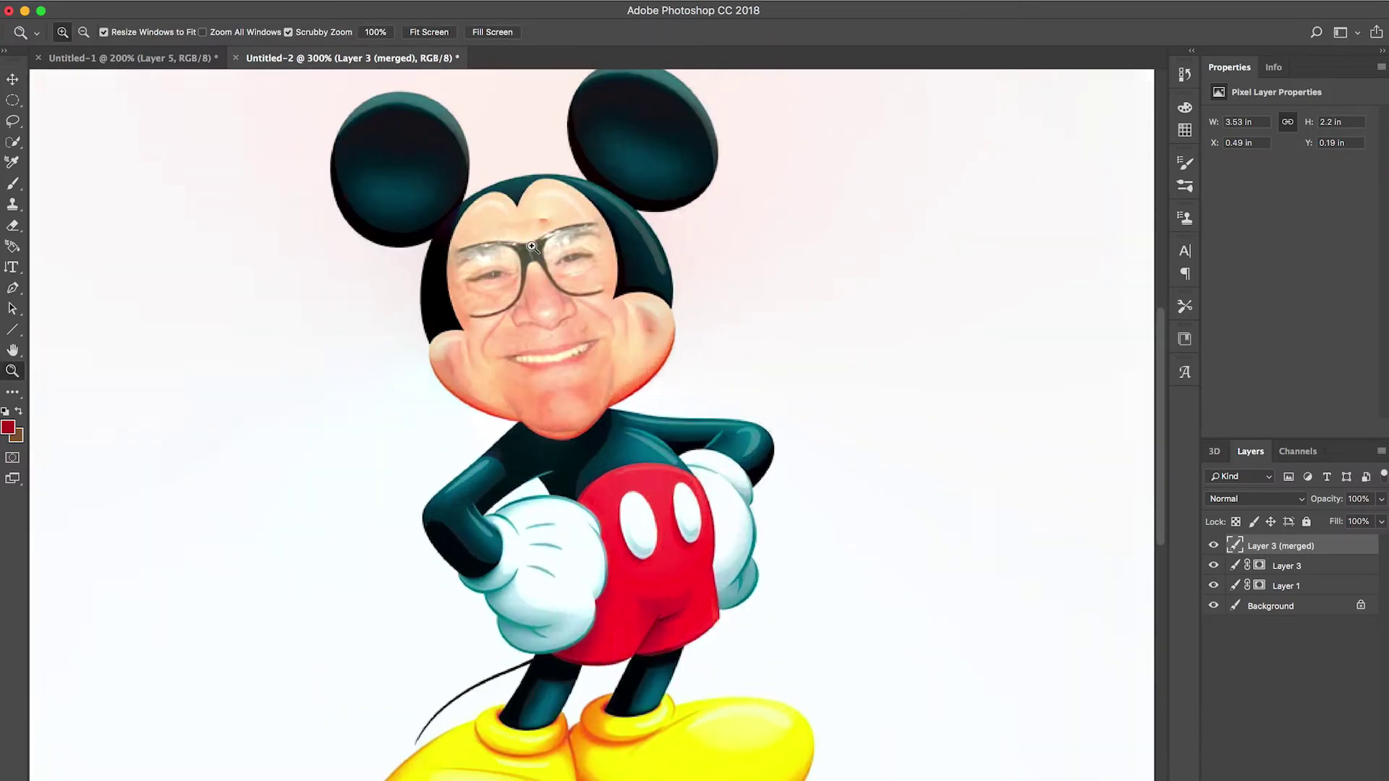
{"action": "left_click", "coordinate": [625, 342]}
{"action": "left_click", "coordinate": [625, 342]}
{"action": "left_click", "coordinate": [625, 342]}
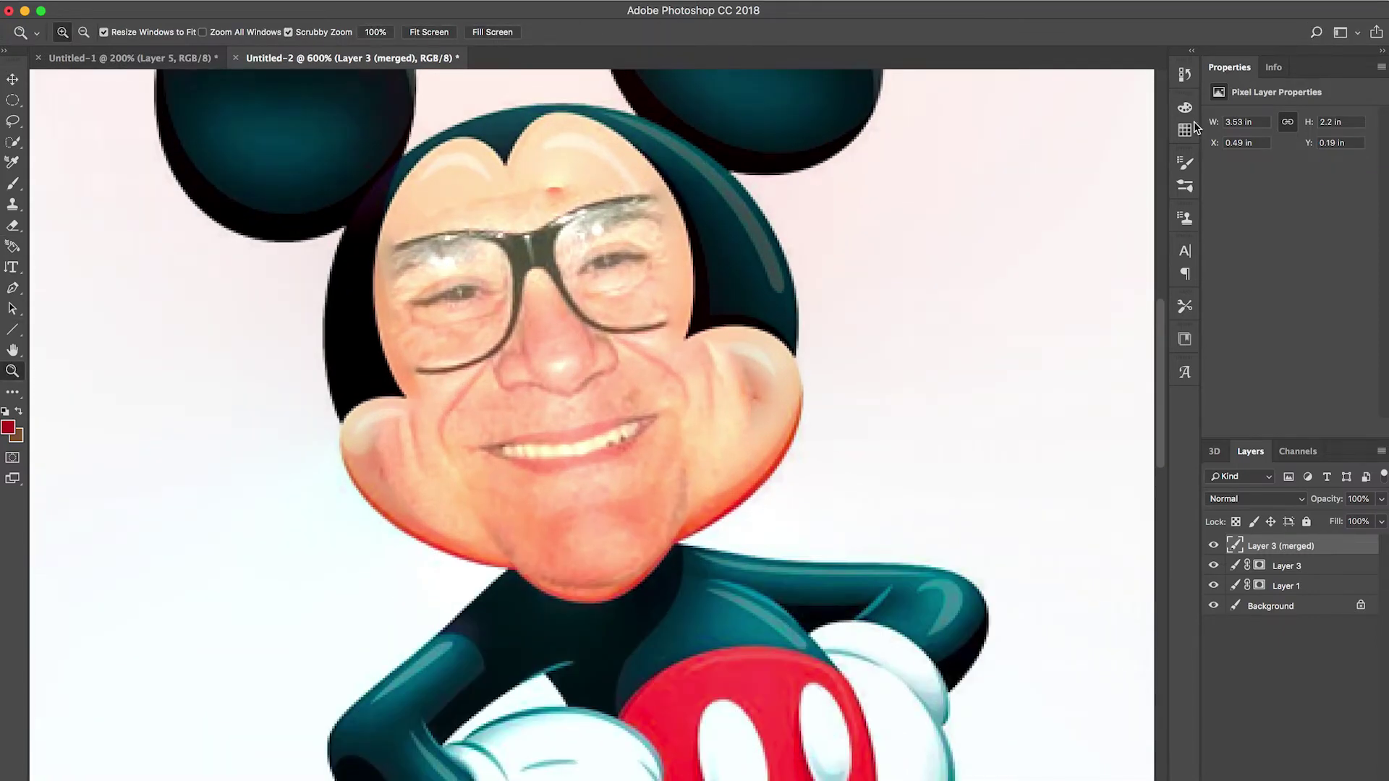
{"action": "left_click", "coordinate": [1049, 214]}
{"action": "left_click", "coordinate": [15, 78]}
{"action": "left_click", "coordinate": [12, 393]}
{"action": "left_click_drag", "start_coordinate": [698, 438], "coordinate": [722, 430]}
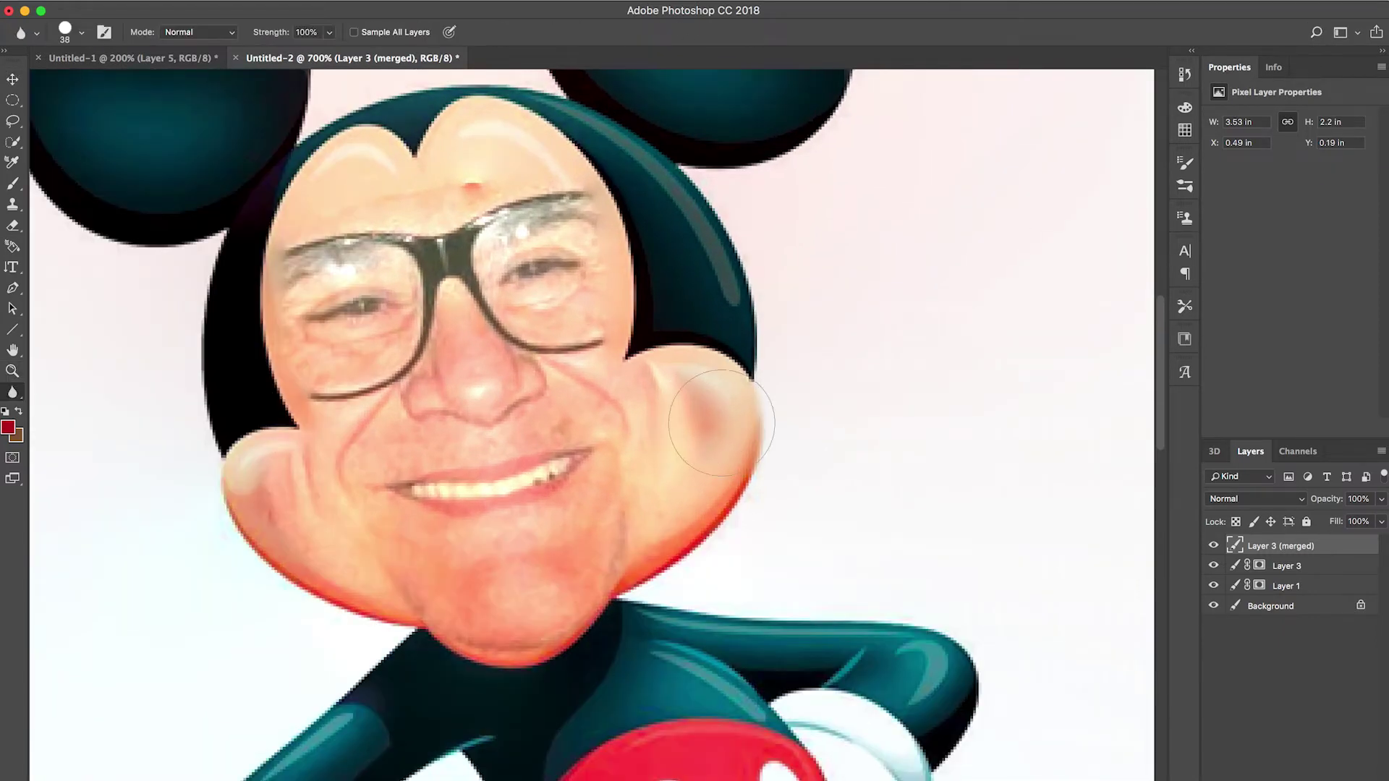
Step: Reduce the Blur brush to size 19 and soften the red forehead spot and the remaining cheek blemishes
{"action": "left_click", "coordinate": [81, 32]}
{"action": "left_click", "coordinate": [97, 77]}
{"action": "left_click_drag", "start_coordinate": [470, 190], "coordinate": [475, 181]}
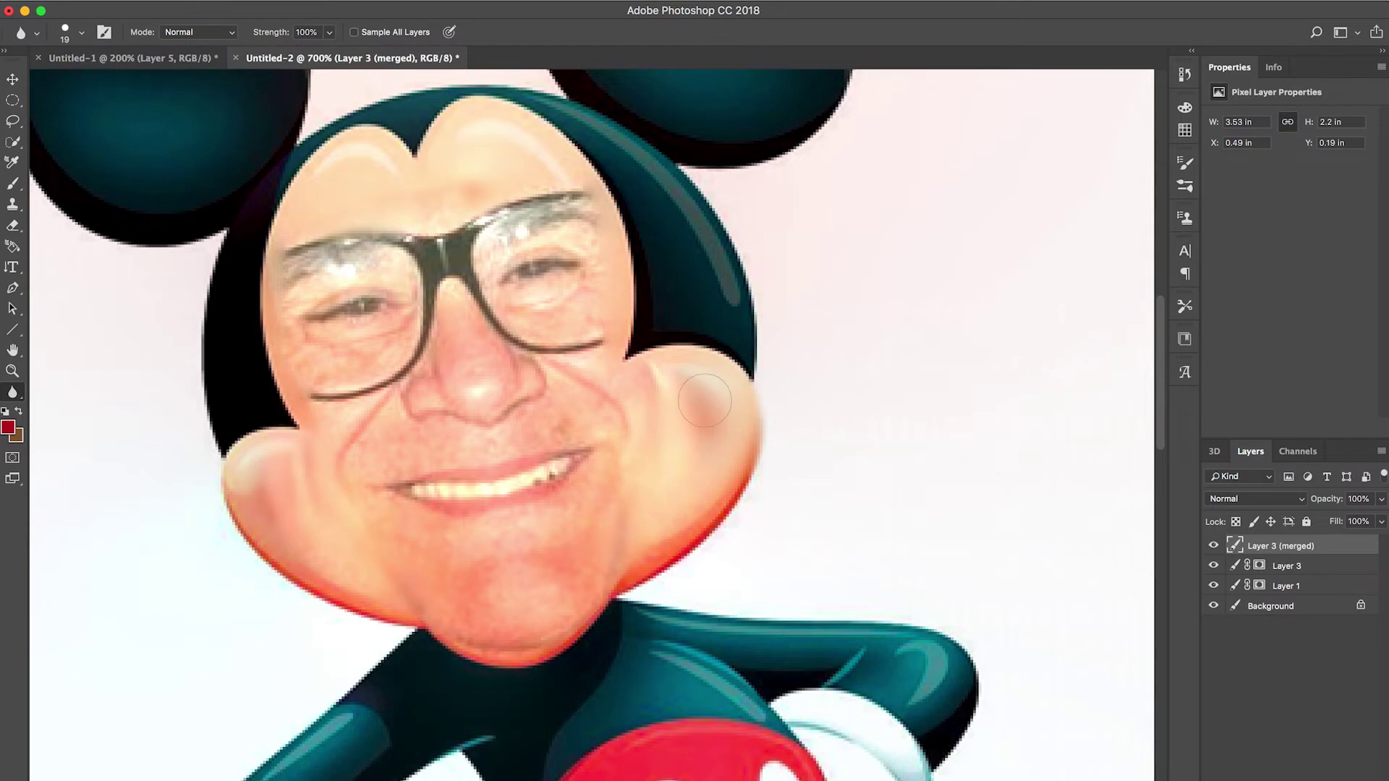
{"action": "scroll", "coordinate": [705, 313], "scroll_direction": "up", "scroll_amount": 3}
{"action": "scroll", "coordinate": [706, 313], "scroll_direction": "down", "scroll_amount": 5}
{"action": "scroll", "coordinate": [706, 313], "scroll_direction": "up", "scroll_amount": 4}
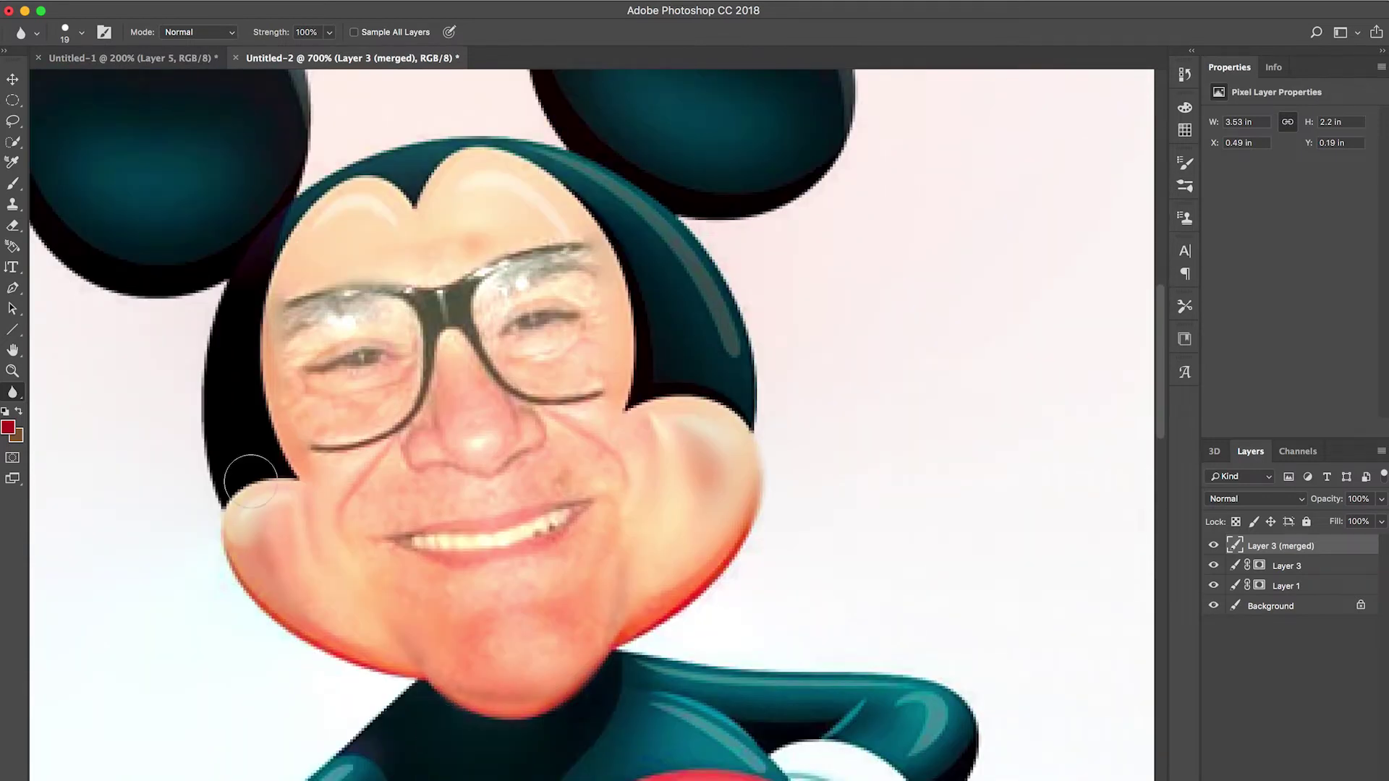
{"action": "scroll", "coordinate": [410, 478], "scroll_direction": "down", "scroll_amount": 1}
Step: Paste the full portrait as a new layer, move it over the blended face and set its opacity to 60%
{"action": "left_click", "coordinate": [12, 371]}
{"action": "left_click", "coordinate": [497, 341], "text": "alt"}
{"action": "left_click", "coordinate": [496, 372], "text": "alt"}
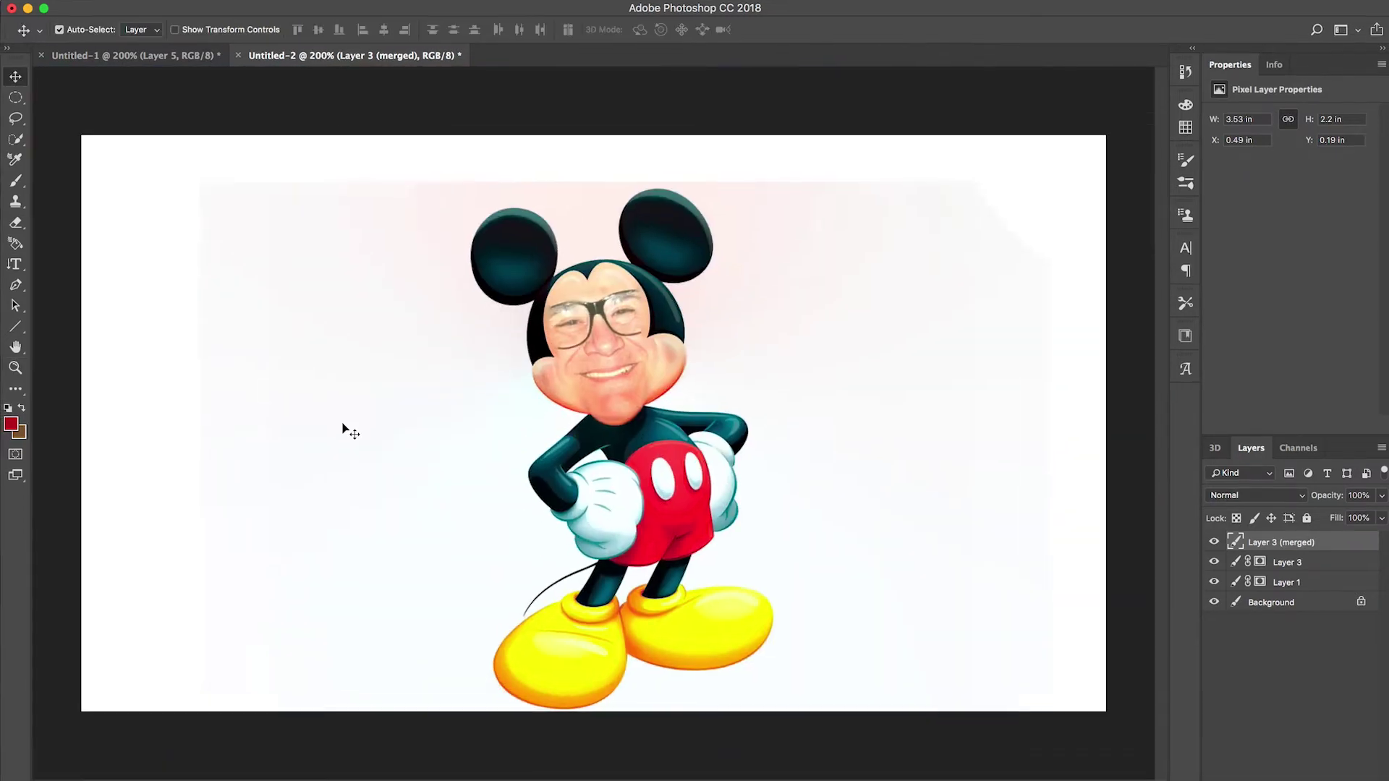
{"action": "key", "text": "ctrl+v"}
{"action": "left_click_drag", "start_coordinate": [564, 431], "coordinate": [647, 434]}
{"action": "type", "text": "60"}
{"action": "key", "text": "Return"}
Step: Rotate the portrait counterclockwise and scale it to match the blended face, about 1.35 by 1.62 in overall
{"action": "key", "text": "super+t"}
{"action": "left_click_drag", "start_coordinate": [427, 294], "coordinate": [16, 245]}
{"action": "mouse_move", "coordinate": [663, 470]}
{"action": "left_mouse_down"}
{"action": "mouse_move", "coordinate": [645, 460]}
{"action": "mouse_move", "coordinate": [656, 445]}
{"action": "left_mouse_up"}
{"action": "left_click_drag", "start_coordinate": [537, 563], "coordinate": [537, 569]}
Step: Fine-tune the portrait's position at close range so its glasses line up with those on the blended face
{"action": "left_click", "coordinate": [15, 369]}
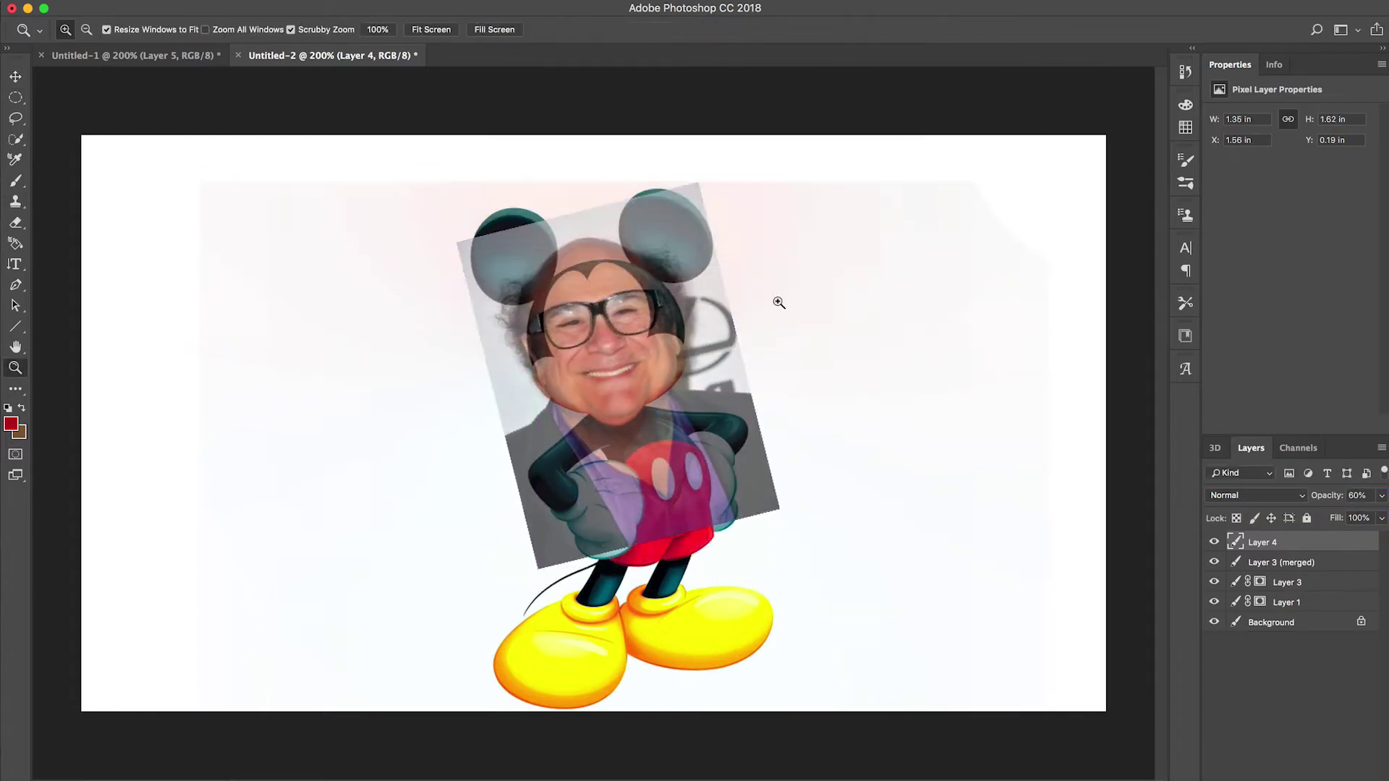
{"action": "left_click", "coordinate": [833, 253]}
{"action": "left_click", "coordinate": [605, 324]}
{"action": "left_click", "coordinate": [605, 324]}
{"action": "left_click", "coordinate": [605, 323]}
{"action": "left_click", "coordinate": [605, 323]}
{"action": "key", "text": "v"}
{"action": "key", "text": "super+t"}
{"action": "mouse_move", "coordinate": [574, 455]}
{"action": "left_mouse_down"}
{"action": "mouse_move", "coordinate": [554, 461]}
{"action": "mouse_move", "coordinate": [566, 459]}
{"action": "left_mouse_up"}
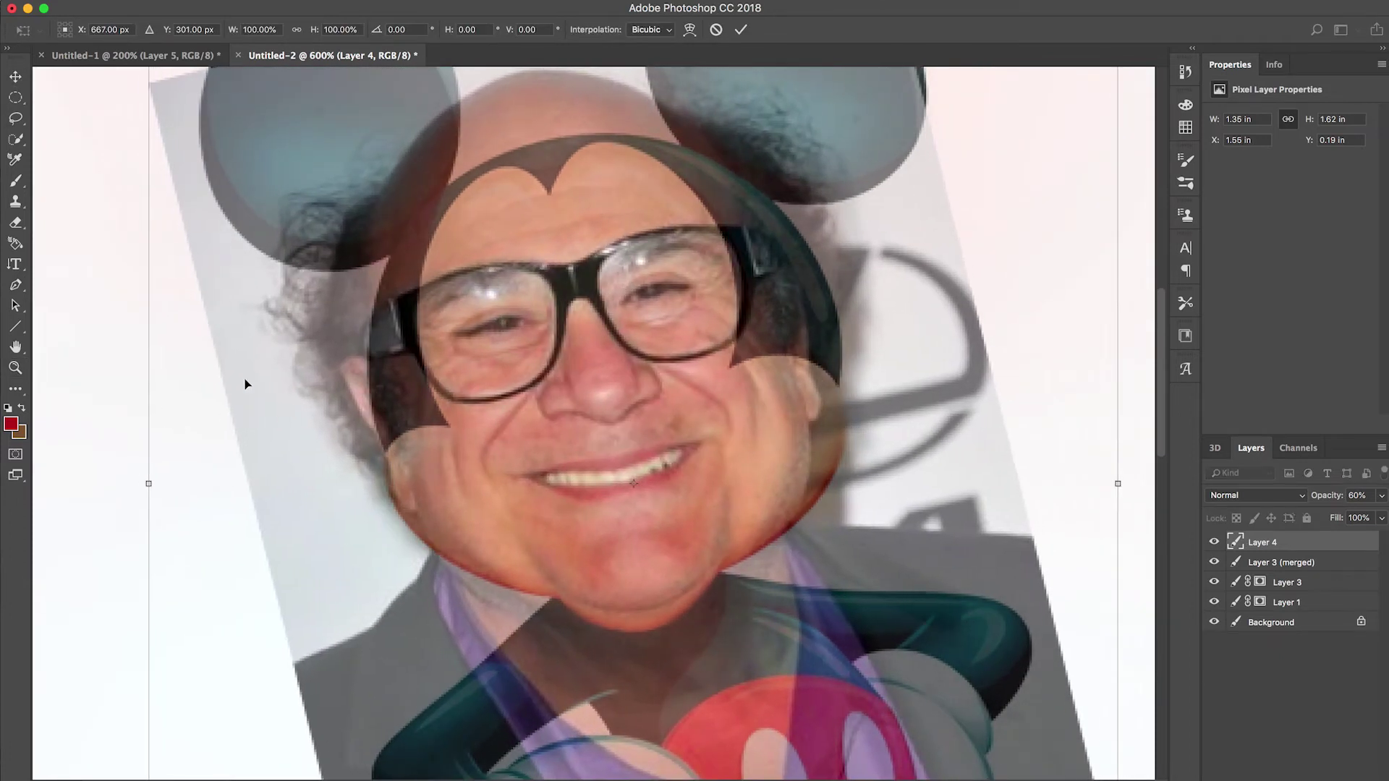
{"action": "key", "text": "Return"}
Step: Select the portrait's glasses with the Quick Selection tool and copy them to a new layer
{"action": "left_click", "coordinate": [15, 139]}
{"action": "left_click", "coordinate": [586, 269]}
{"action": "left_click_drag", "start_coordinate": [586, 269], "coordinate": [639, 235]}
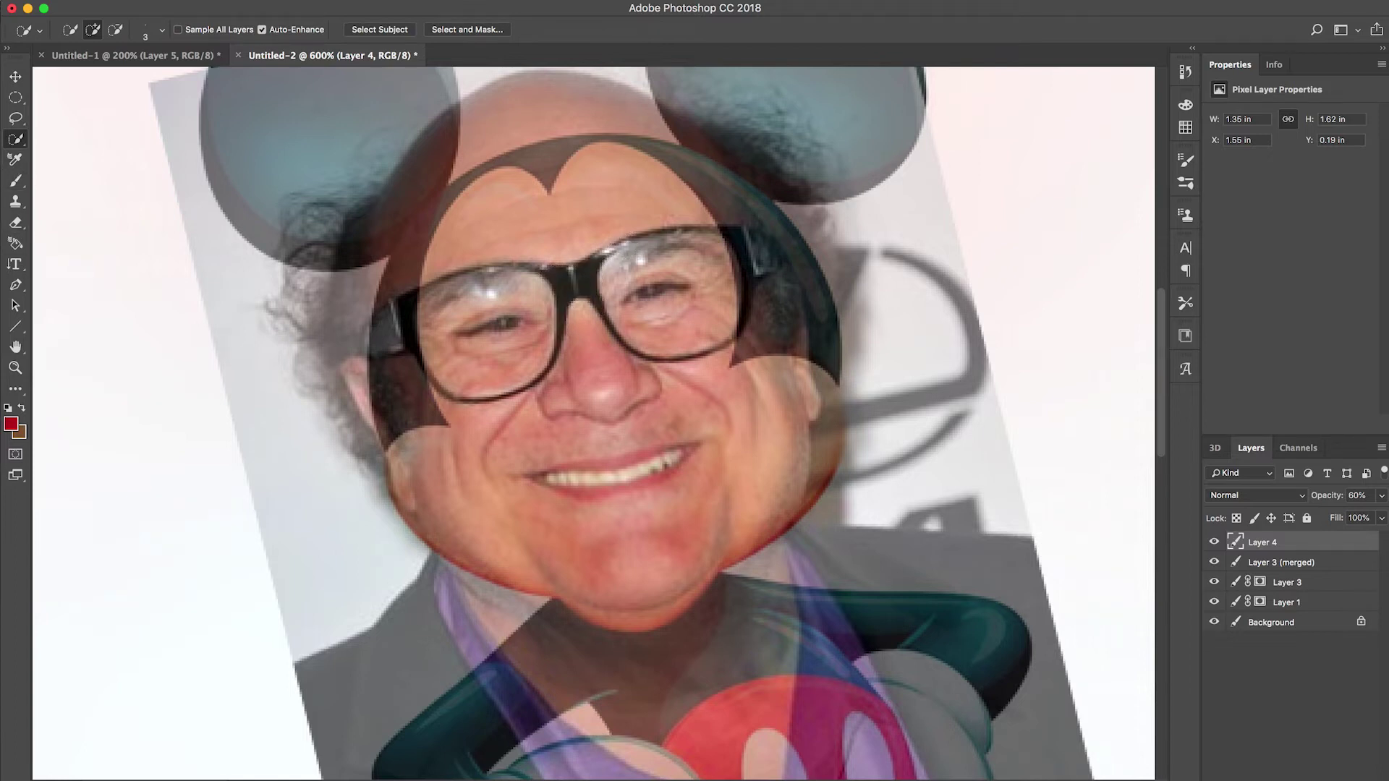
{"action": "mouse_move", "coordinate": [662, 287]}
{"action": "left_mouse_down"}
{"action": "mouse_move", "coordinate": [778, 246]}
{"action": "mouse_move", "coordinate": [756, 236]}
{"action": "mouse_move", "coordinate": [777, 265]}
{"action": "left_mouse_up"}
{"action": "mouse_move", "coordinate": [397, 314]}
{"action": "left_mouse_down"}
{"action": "mouse_move", "coordinate": [374, 330]}
{"action": "mouse_move", "coordinate": [394, 347]}
{"action": "left_mouse_up"}
{"action": "left_click_drag", "start_coordinate": [649, 355], "coordinate": [717, 349]}
{"action": "key", "text": "ctrl+j"}
Step: Delete the semi-transparent portrait on Layer 4, keeping the copied glasses layer
{"action": "key", "text": "v"}
{"action": "left_click", "coordinate": [1260, 564]}
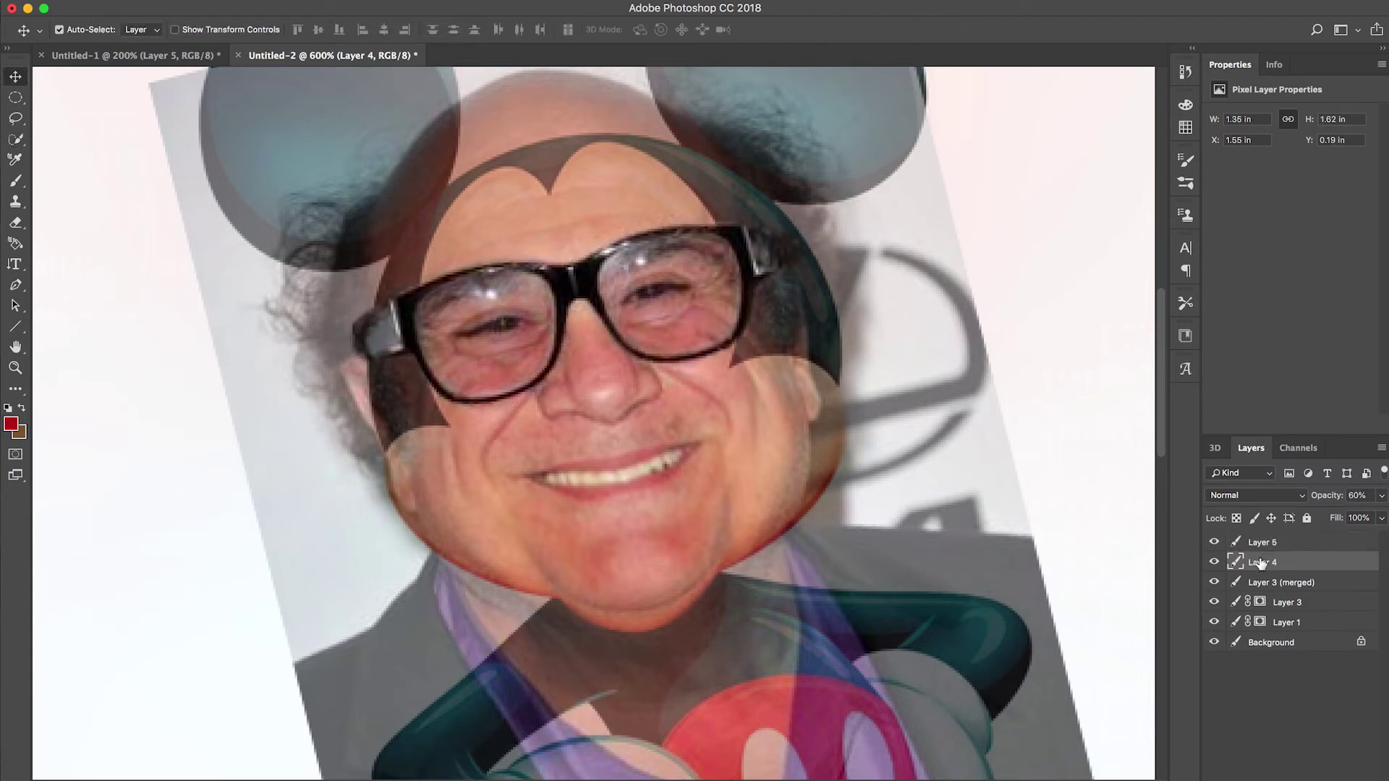
{"action": "key", "text": "ctrl+e"}
Step: Activate the glasses layer, Layer 5, and start erasing the tinted areas inside both lenses with the Eraser tool
{"action": "left_click", "coordinate": [15, 139]}
{"action": "left_click_drag", "start_coordinate": [463, 319], "coordinate": [527, 340]}
{"action": "key", "text": "z"}
{"action": "left_click", "coordinate": [528, 313]}
{"action": "left_click", "coordinate": [528, 313]}
{"action": "left_click", "coordinate": [528, 314]}
{"action": "left_click", "coordinate": [16, 224]}
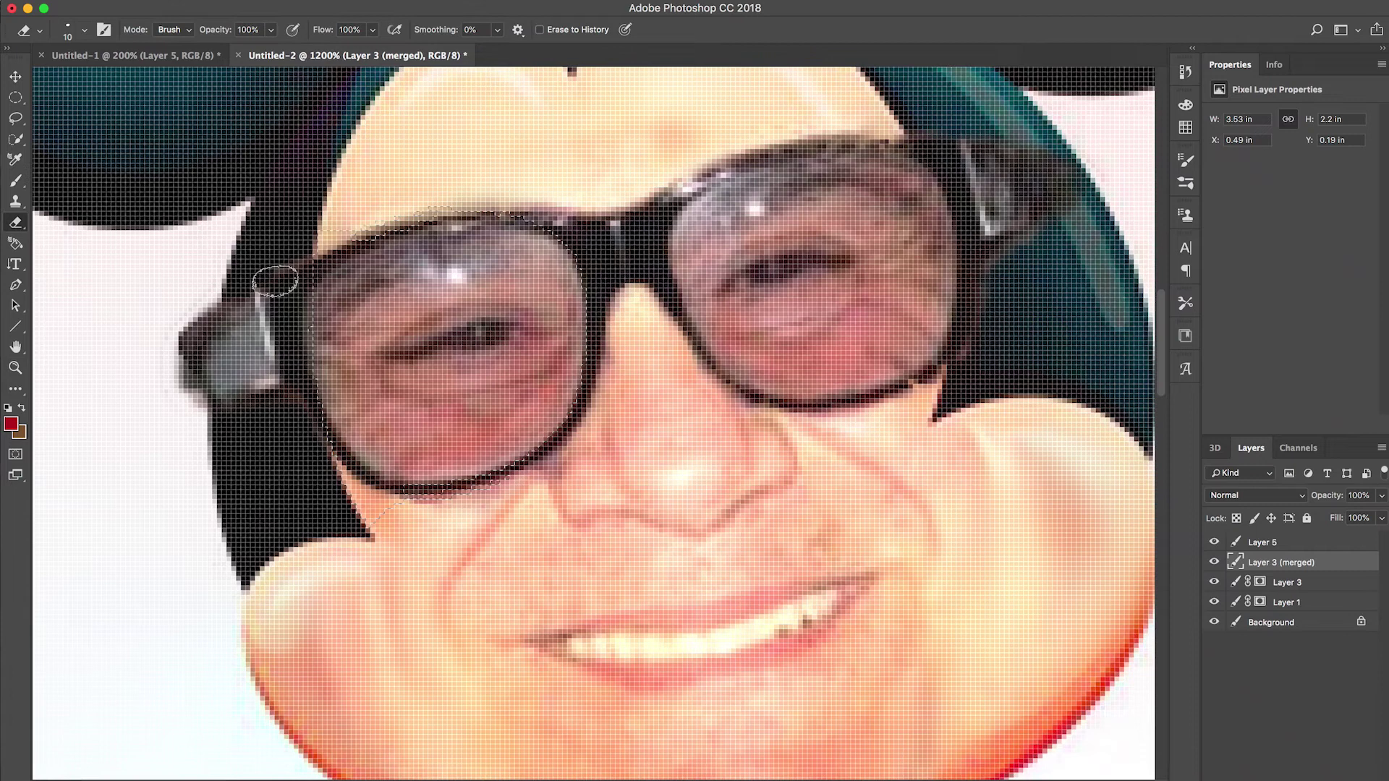
{"action": "scroll", "coordinate": [121, 180], "scroll_direction": "up", "scroll_amount": 3}
{"action": "key", "text": "l"}
{"action": "left_click", "coordinate": [16, 229]}
{"action": "left_click", "coordinate": [86, 32]}
{"action": "left_click", "coordinate": [439, 418]}
{"action": "left_click", "coordinate": [1215, 542]}
{"action": "left_click", "coordinate": [1215, 542]}
{"action": "left_click", "coordinate": [1262, 544]}
{"action": "mouse_move", "coordinate": [418, 393]}
{"action": "left_mouse_down"}
{"action": "mouse_move", "coordinate": [494, 429]}
{"action": "mouse_move", "coordinate": [443, 346]}
{"action": "mouse_move", "coordinate": [494, 339]}
{"action": "mouse_move", "coordinate": [448, 440]}
{"action": "mouse_move", "coordinate": [477, 491]}
{"action": "mouse_move", "coordinate": [508, 442]}
{"action": "mouse_move", "coordinate": [490, 474]}
{"action": "mouse_move", "coordinate": [394, 394]}
{"action": "left_mouse_up"}
{"action": "mouse_move", "coordinate": [796, 304]}
{"action": "left_mouse_down"}
{"action": "mouse_move", "coordinate": [890, 326]}
{"action": "mouse_move", "coordinate": [868, 383]}
{"action": "mouse_move", "coordinate": [782, 405]}
{"action": "mouse_move", "coordinate": [859, 282]}
{"action": "mouse_move", "coordinate": [754, 305]}
{"action": "left_mouse_up"}
Step: Set the eraser size to 10 and clear the remaining lens areas and edges around the glasses frame
{"action": "left_click", "coordinate": [85, 30]}
{"action": "type", "text": "10"}
{"action": "key", "text": "Return"}
{"action": "mouse_move", "coordinate": [439, 326]}
{"action": "left_mouse_down"}
{"action": "mouse_move", "coordinate": [365, 336]}
{"action": "mouse_move", "coordinate": [521, 318]}
{"action": "mouse_move", "coordinate": [558, 405]}
{"action": "mouse_move", "coordinate": [492, 515]}
{"action": "mouse_move", "coordinate": [397, 527]}
{"action": "mouse_move", "coordinate": [344, 492]}
{"action": "mouse_move", "coordinate": [343, 356]}
{"action": "mouse_move", "coordinate": [332, 391]}
{"action": "left_mouse_up"}
{"action": "mouse_move", "coordinate": [416, 580]}
{"action": "left_mouse_down"}
{"action": "mouse_move", "coordinate": [525, 559]}
{"action": "mouse_move", "coordinate": [626, 415]}
{"action": "left_mouse_up"}
{"action": "left_click_drag", "start_coordinate": [406, 520], "coordinate": [502, 509]}
{"action": "mouse_move", "coordinate": [615, 262]}
{"action": "left_mouse_down"}
{"action": "mouse_move", "coordinate": [654, 246]}
{"action": "mouse_move", "coordinate": [711, 285]}
{"action": "mouse_move", "coordinate": [700, 320]}
{"action": "mouse_move", "coordinate": [724, 392]}
{"action": "mouse_move", "coordinate": [778, 439]}
{"action": "mouse_move", "coordinate": [829, 442]}
{"action": "mouse_move", "coordinate": [915, 404]}
{"action": "mouse_move", "coordinate": [930, 340]}
{"action": "mouse_move", "coordinate": [904, 298]}
{"action": "mouse_move", "coordinate": [919, 254]}
{"action": "mouse_move", "coordinate": [942, 326]}
{"action": "mouse_move", "coordinate": [879, 240]}
{"action": "mouse_move", "coordinate": [764, 247]}
{"action": "mouse_move", "coordinate": [709, 282]}
{"action": "mouse_move", "coordinate": [682, 348]}
{"action": "mouse_move", "coordinate": [825, 233]}
{"action": "mouse_move", "coordinate": [913, 236]}
{"action": "left_mouse_up"}
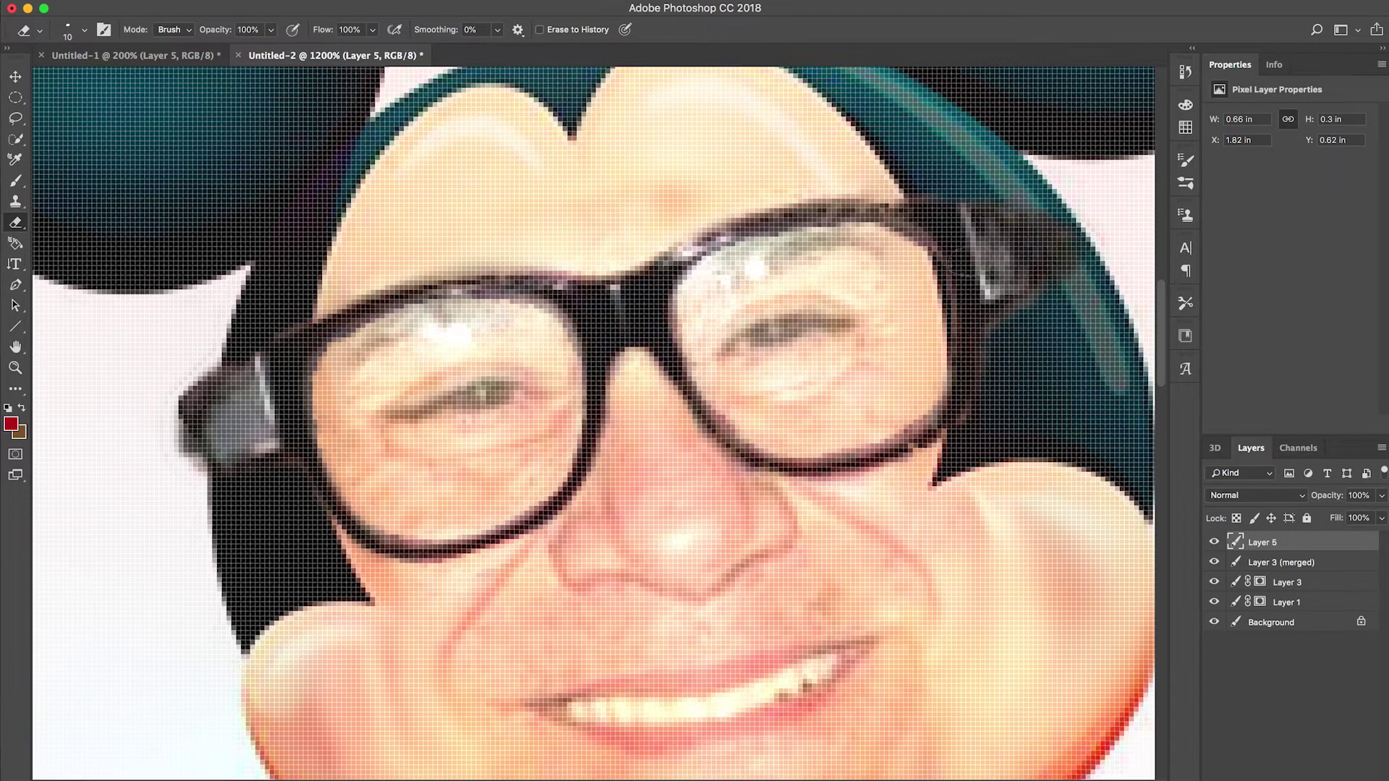
Step: Erase the end of the glasses' temple that sticks out past the mouse's head
{"action": "left_click_drag", "start_coordinate": [199, 384], "coordinate": [191, 493]}
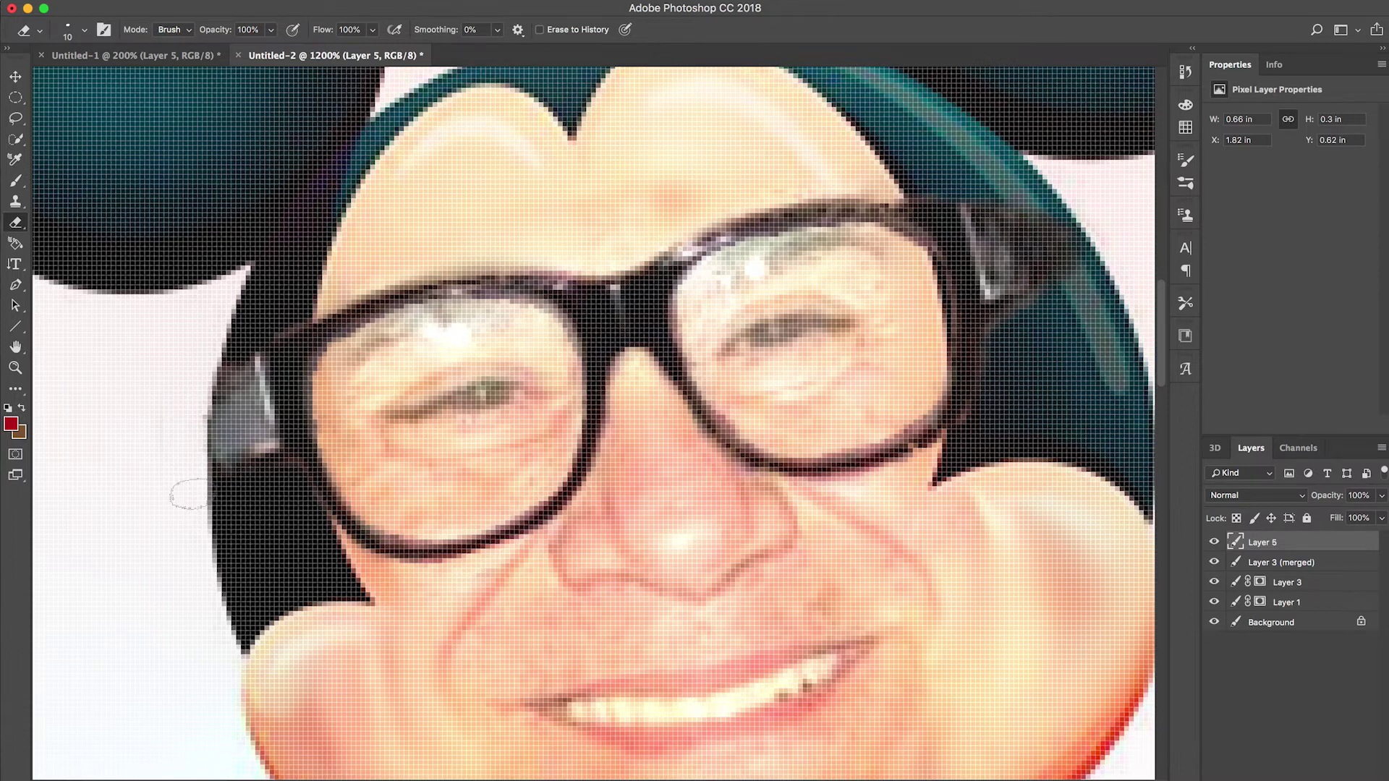
{"action": "left_click", "coordinate": [23, 387]}
{"action": "left_click_drag", "start_coordinate": [973, 448], "coordinate": [884, 448]}
{"action": "key", "text": "super+minus"}
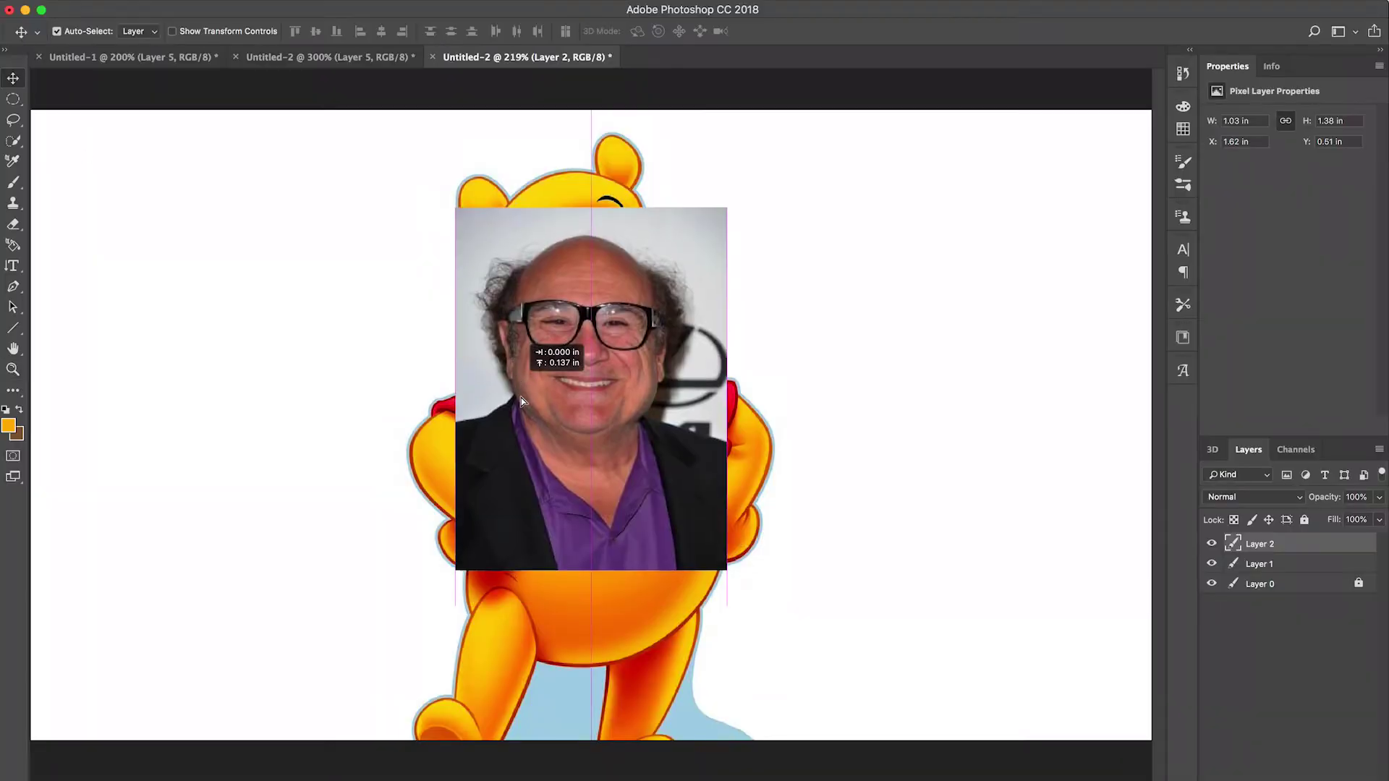
Step: In the cartoon bear document, move the portrait over the bear's head and set its opacity to 60%
{"action": "left_click_drag", "start_coordinate": [552, 357], "coordinate": [543, 320]}
{"action": "key", "text": "6"}
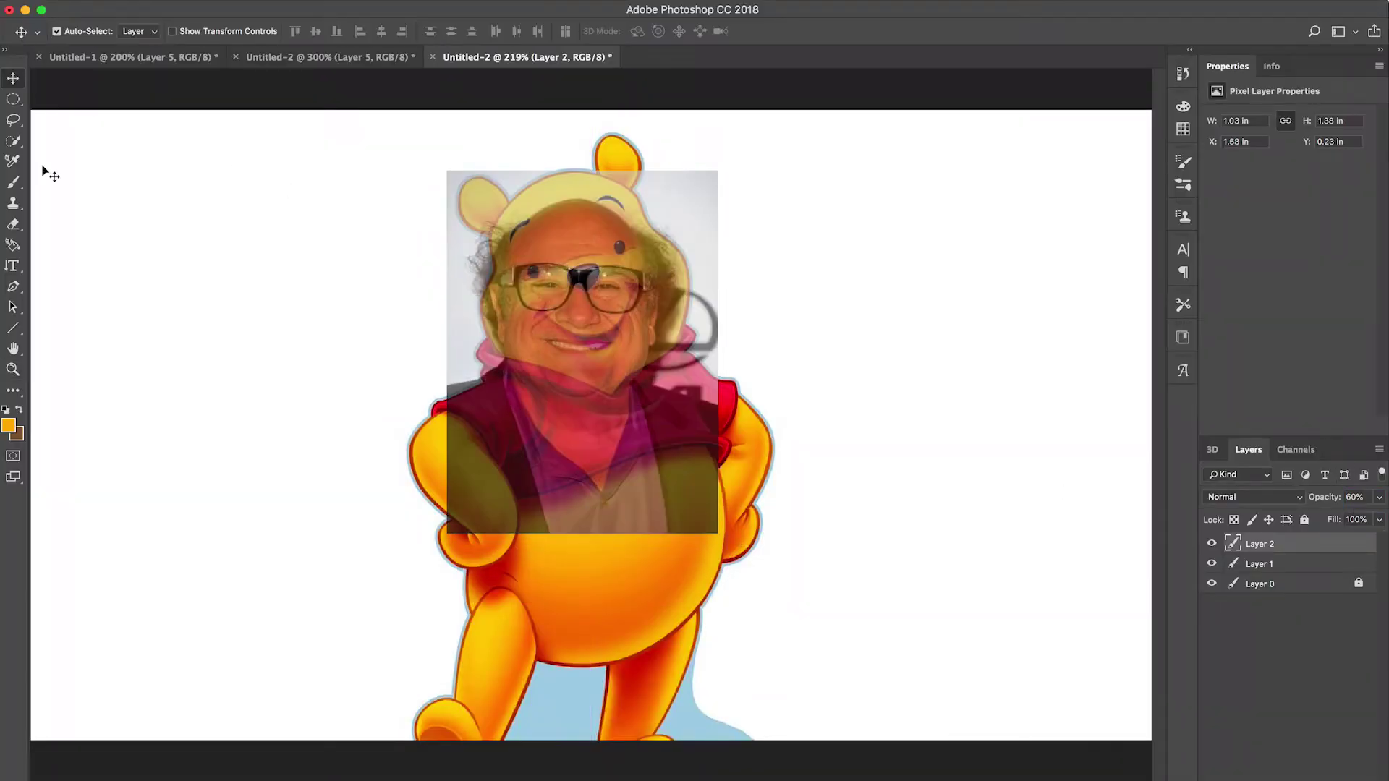
{"action": "left_click_drag", "start_coordinate": [558, 366], "coordinate": [567, 366]}
Step: Rotate the portrait about -18.8° and scale it to about 112% by 110% to align its face with the bear's
{"action": "key", "text": "super+t"}
{"action": "left_click_drag", "start_coordinate": [442, 152], "coordinate": [391, 209]}
{"action": "left_click_drag", "start_coordinate": [604, 369], "coordinate": [619, 342]}
{"action": "left_click_drag", "start_coordinate": [584, 395], "coordinate": [586, 398]}
{"action": "left_click_drag", "start_coordinate": [667, 498], "coordinate": [676, 525]}
{"action": "left_click_drag", "start_coordinate": [680, 506], "coordinate": [674, 505]}
{"action": "left_click_drag", "start_coordinate": [478, 382], "coordinate": [452, 387]}
{"action": "left_click_drag", "start_coordinate": [590, 393], "coordinate": [627, 406]}
{"action": "left_click_drag", "start_coordinate": [546, 148], "coordinate": [543, 141]}
{"action": "left_click_drag", "start_coordinate": [748, 282], "coordinate": [752, 281]}
{"action": "left_click_drag", "start_coordinate": [468, 377], "coordinate": [463, 379]}
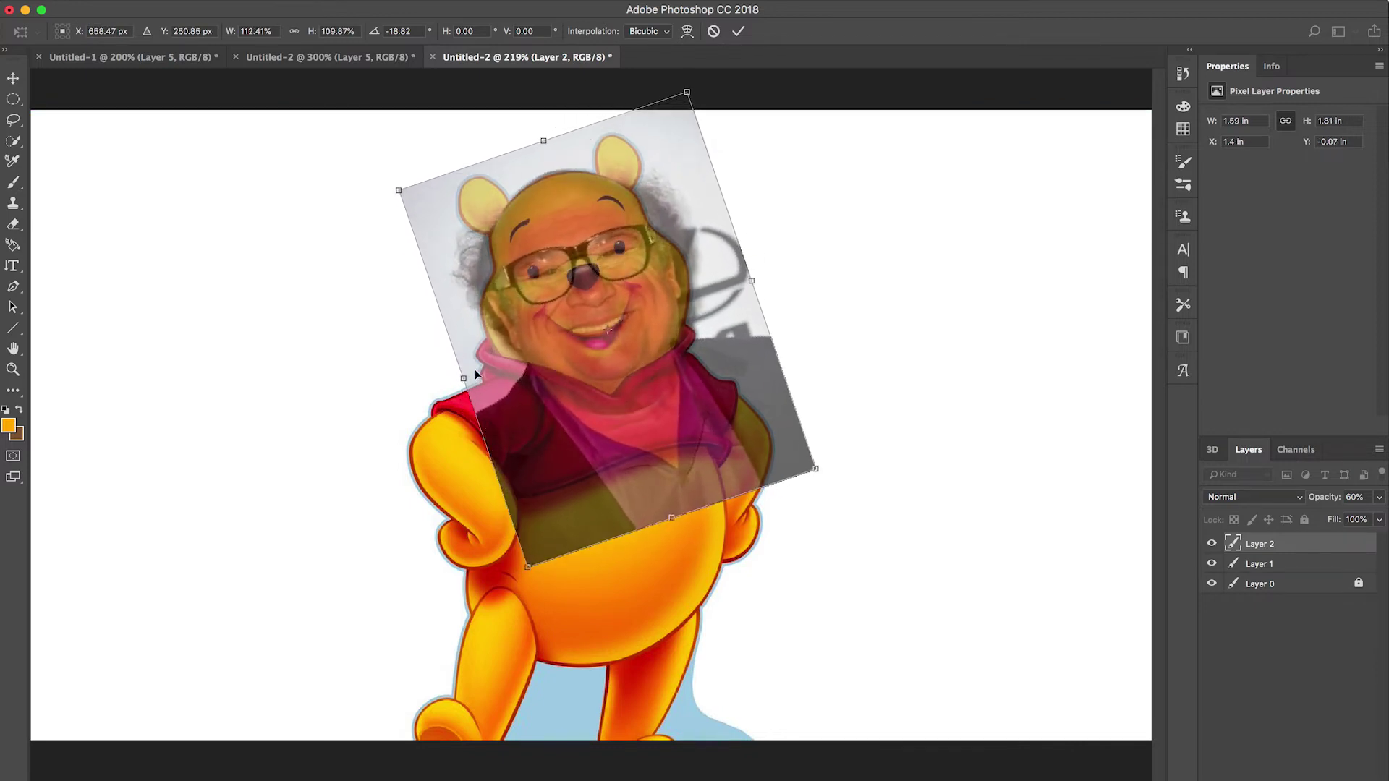
{"action": "key", "text": "Return"}
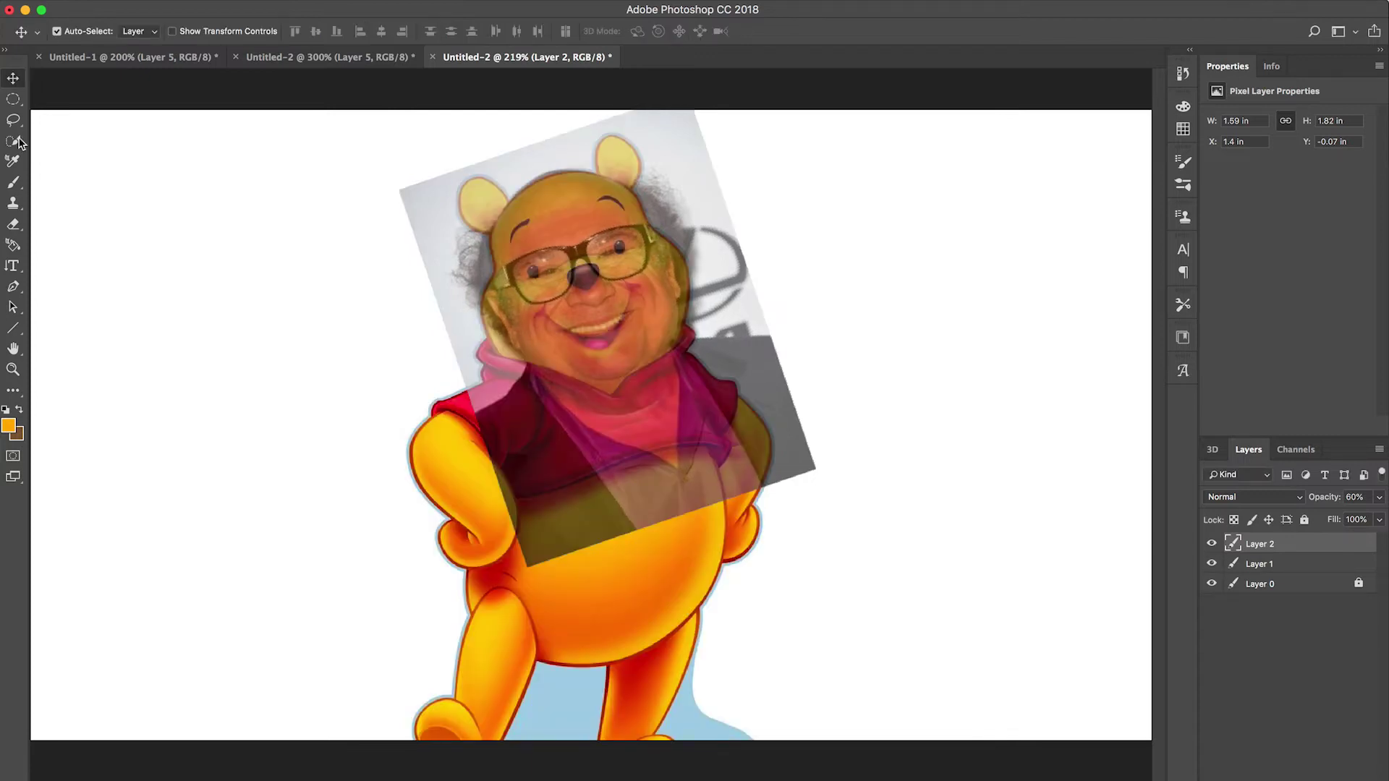
Step: Copy the lassoed face area to a new layer and delete the full portrait on Layer 2
{"action": "left_click", "coordinate": [14, 120]}
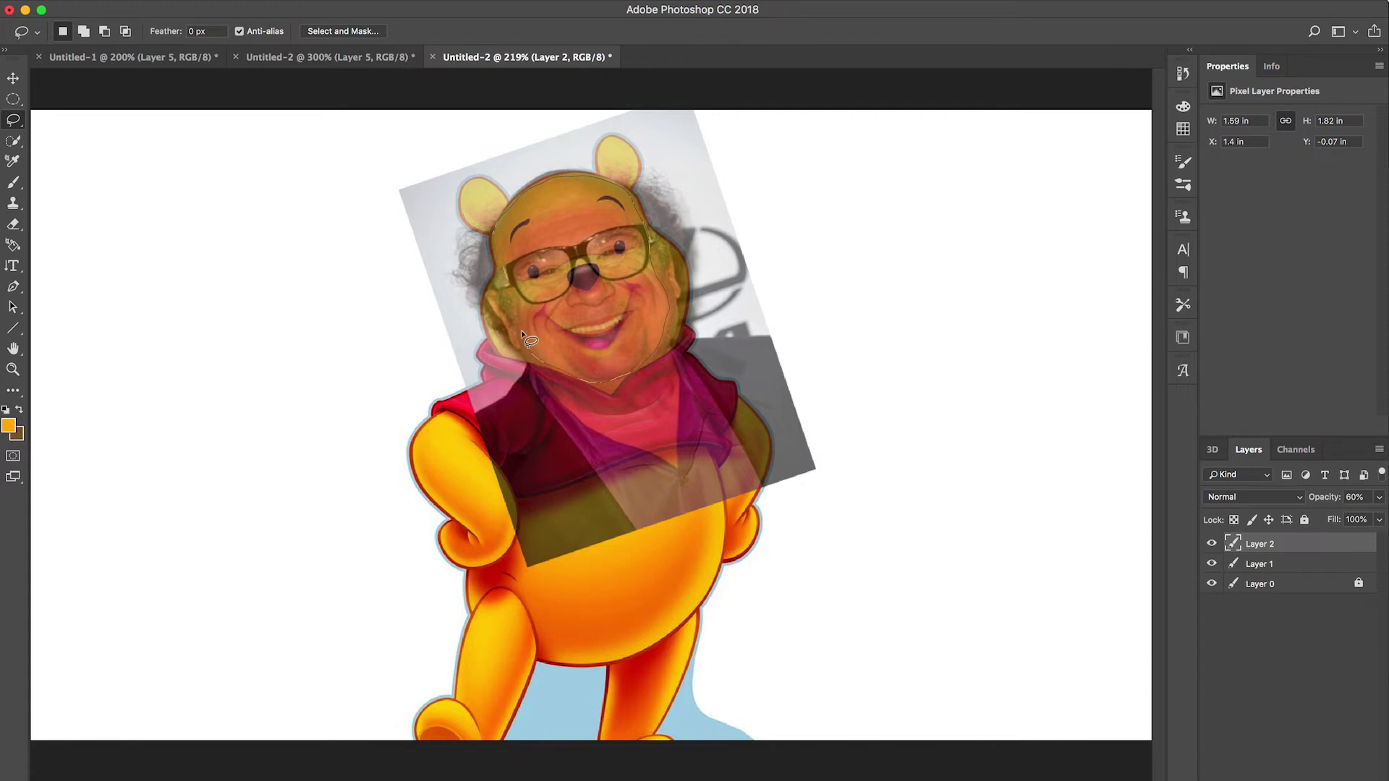
{"action": "key", "text": "super+v"}
{"action": "key", "text": "v"}
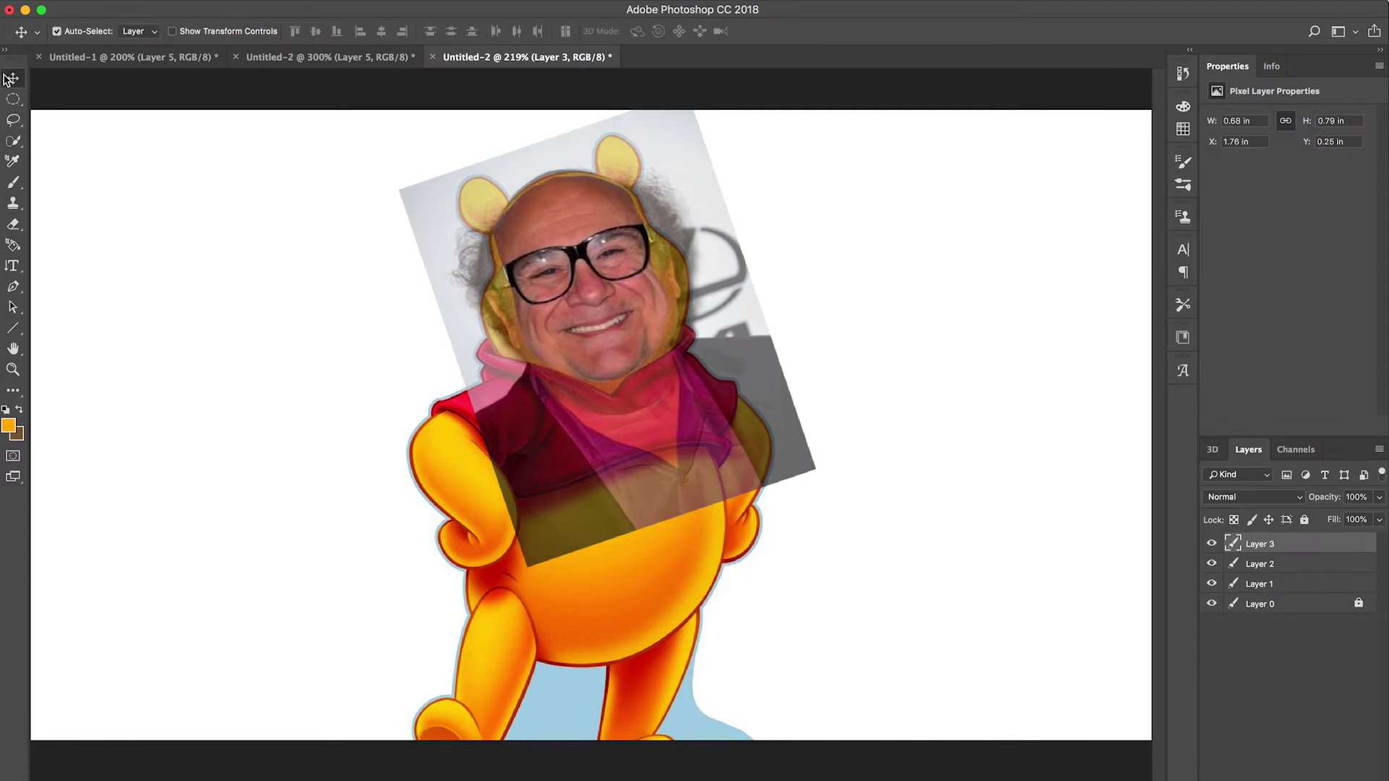
{"action": "left_click", "coordinate": [1292, 566]}
{"action": "key", "text": "Delete"}
Step: Make a selection from the cut-out face on the bear, adjust its extent with a Modify command and invert it
{"action": "left_click", "coordinate": [570, 315]}
{"action": "left_click", "coordinate": [259, 0]}
{"action": "left_click", "coordinate": [224, 0]}
{"action": "left_click", "coordinate": [13, 141]}
{"action": "left_click", "coordinate": [215, 0]}
{"action": "left_click", "coordinate": [225, 0]}
{"action": "left_click", "coordinate": [216, 0]}
{"action": "mouse_move", "coordinate": [239, 150]}
{"action": "left_click", "coordinate": [417, 181]}
{"action": "key", "text": "Return"}
{"action": "left_click", "coordinate": [216, 0]}
{"action": "left_click", "coordinate": [225, 0]}
Step: With Layer 3 temporarily hidden, delete the selected face area from the bear on Layer 1 and clear the selection
{"action": "left_click", "coordinate": [1213, 543]}
{"action": "left_click", "coordinate": [1267, 565]}
{"action": "key", "text": "Delete"}
{"action": "left_click", "coordinate": [1267, 546]}
{"action": "left_click", "coordinate": [1213, 544]}
{"action": "left_click", "coordinate": [13, 120]}
{"action": "left_click", "coordinate": [106, 99]}
Step: Select Layer 3 and Layer 1, merge the face into the bear with Auto-Blend Layers, and deselect
{"action": "left_click", "coordinate": [13, 78]}
{"action": "left_click", "coordinate": [1280, 562], "text": "shift"}
{"action": "left_click", "coordinate": [52, 2]}
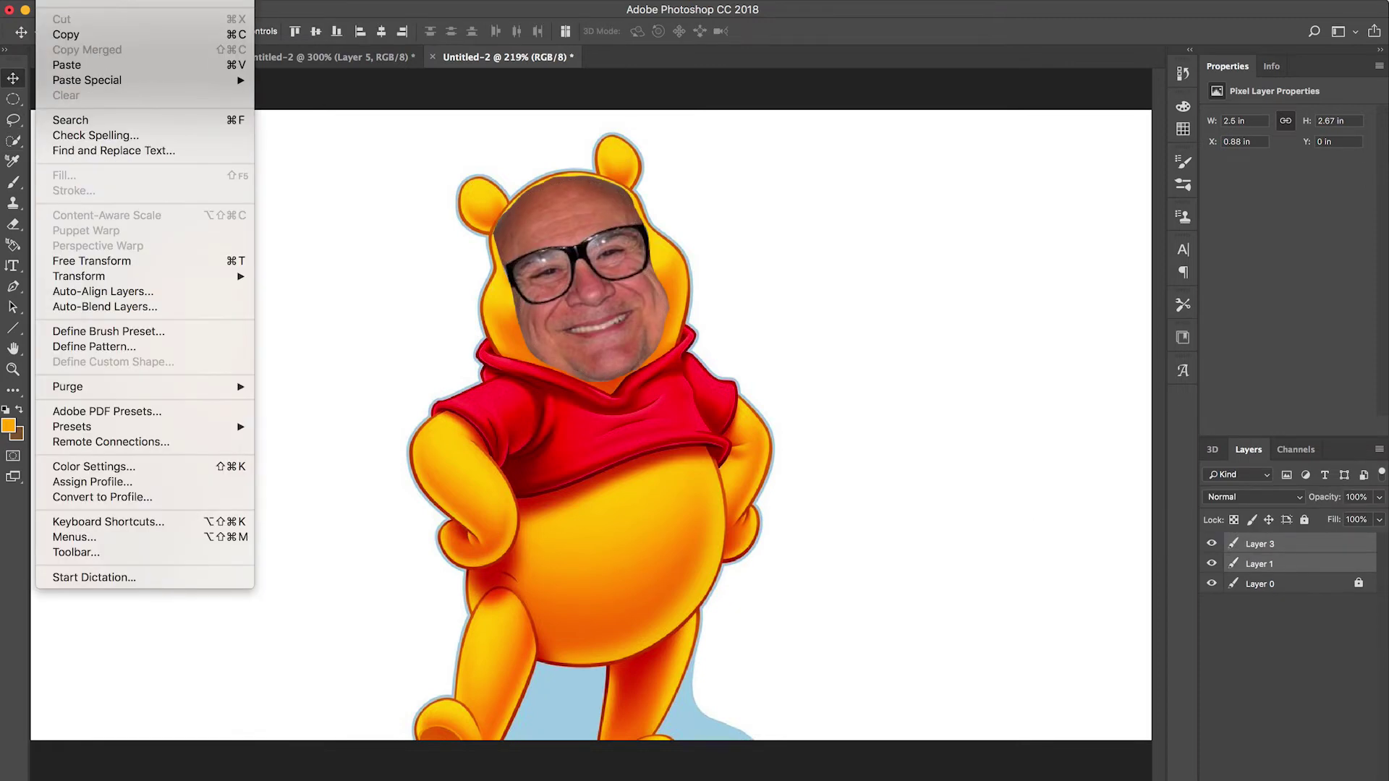
{"action": "left_click", "coordinate": [105, 307]}
{"action": "left_click", "coordinate": [786, 229]}
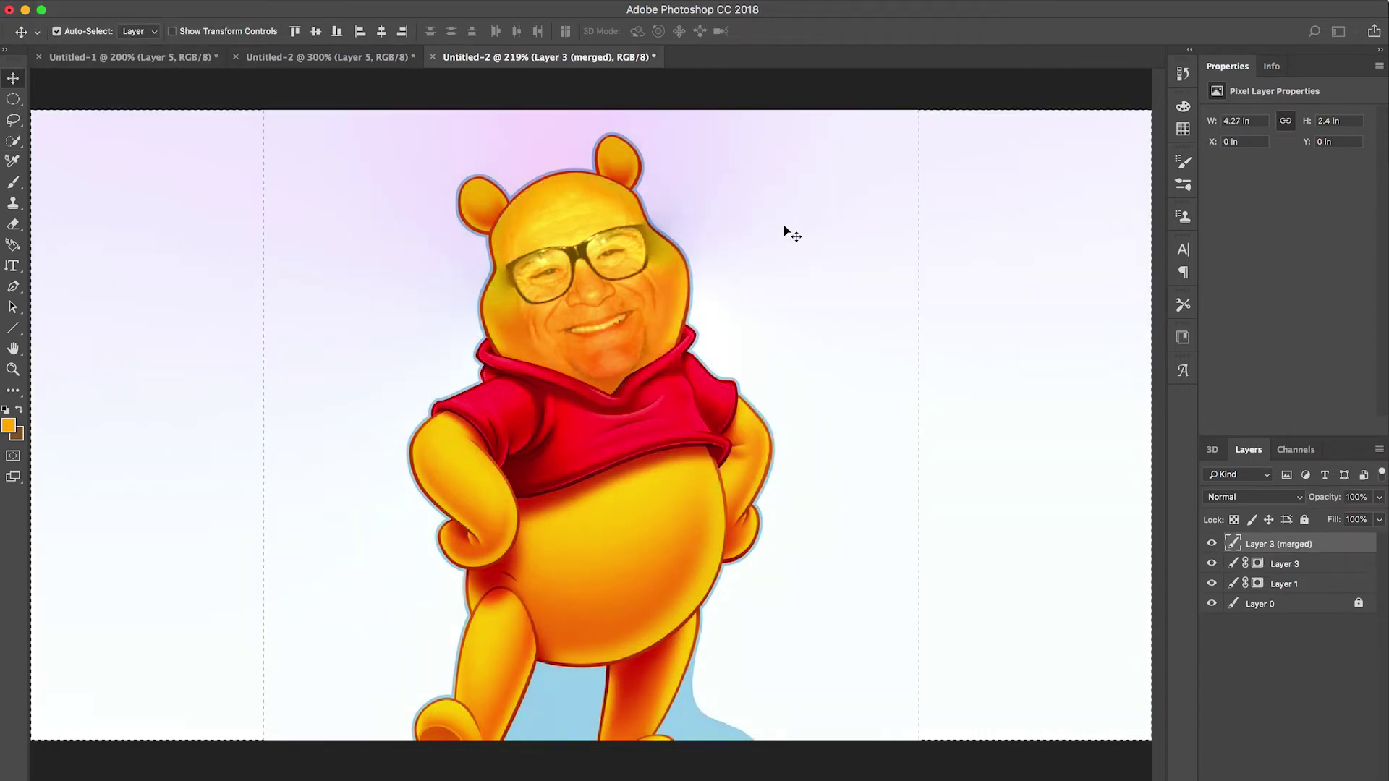
{"action": "key", "text": "super+d"}
Step: Paste the full portrait as a new layer over the bear and move, scale and rotate it to match the head's tilt
{"action": "key", "text": "l"}
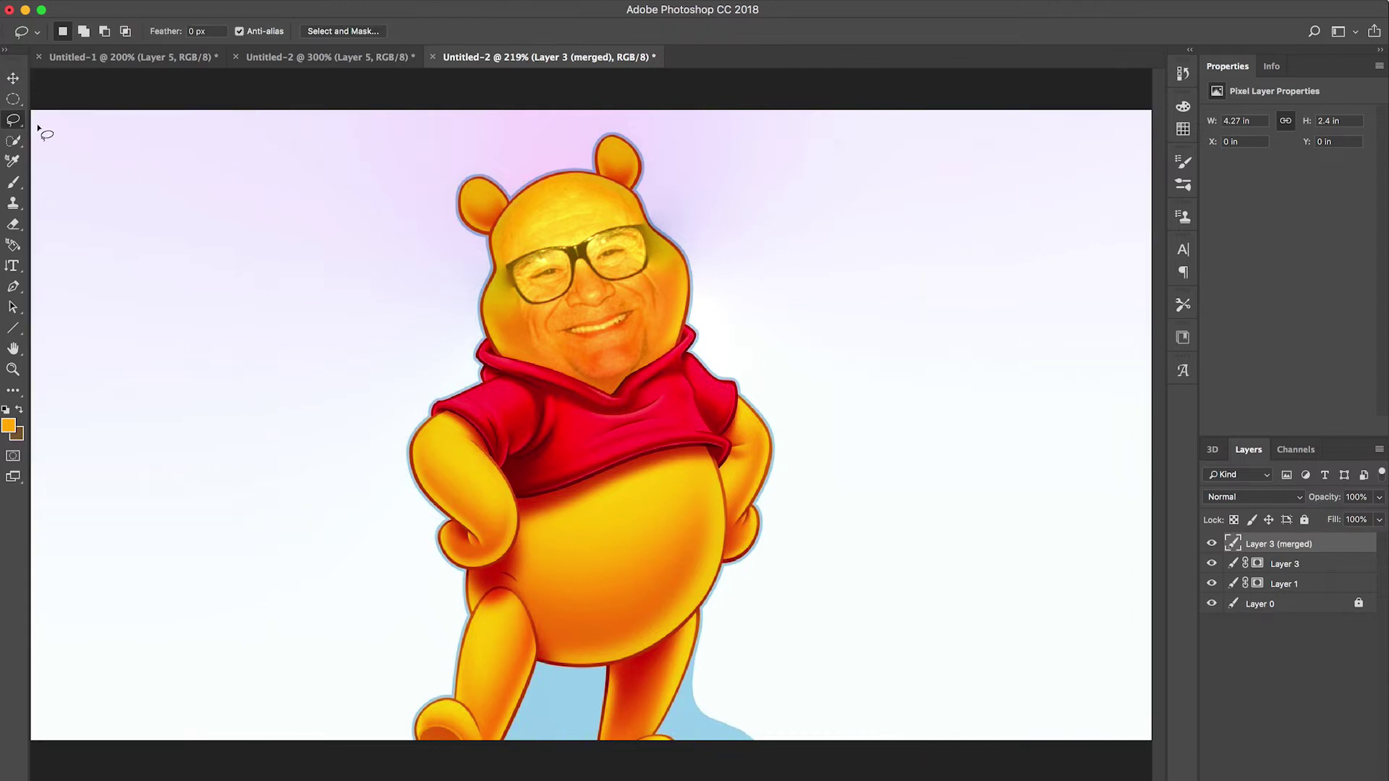
{"action": "left_click", "coordinate": [13, 391]}
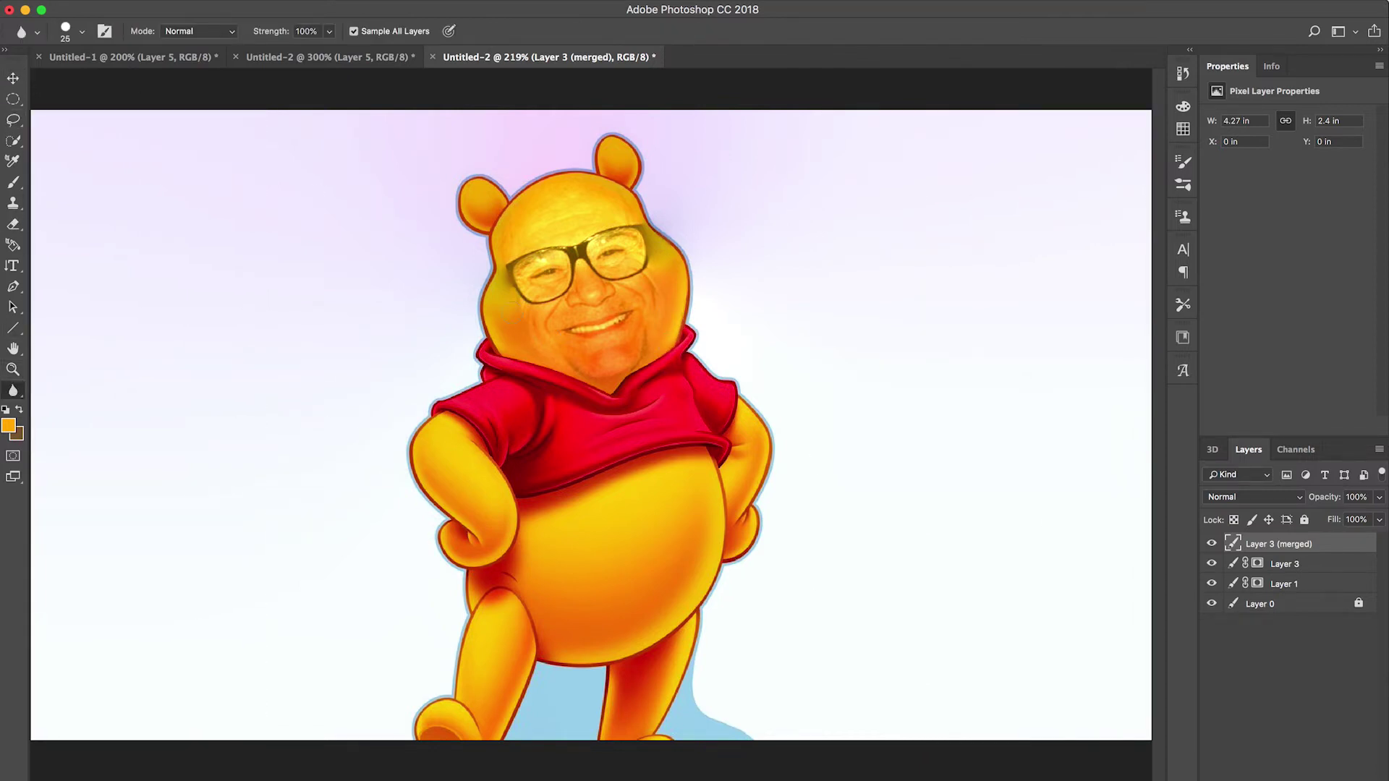
{"action": "key", "text": "super+v"}
{"action": "left_click", "coordinate": [9, 79]}
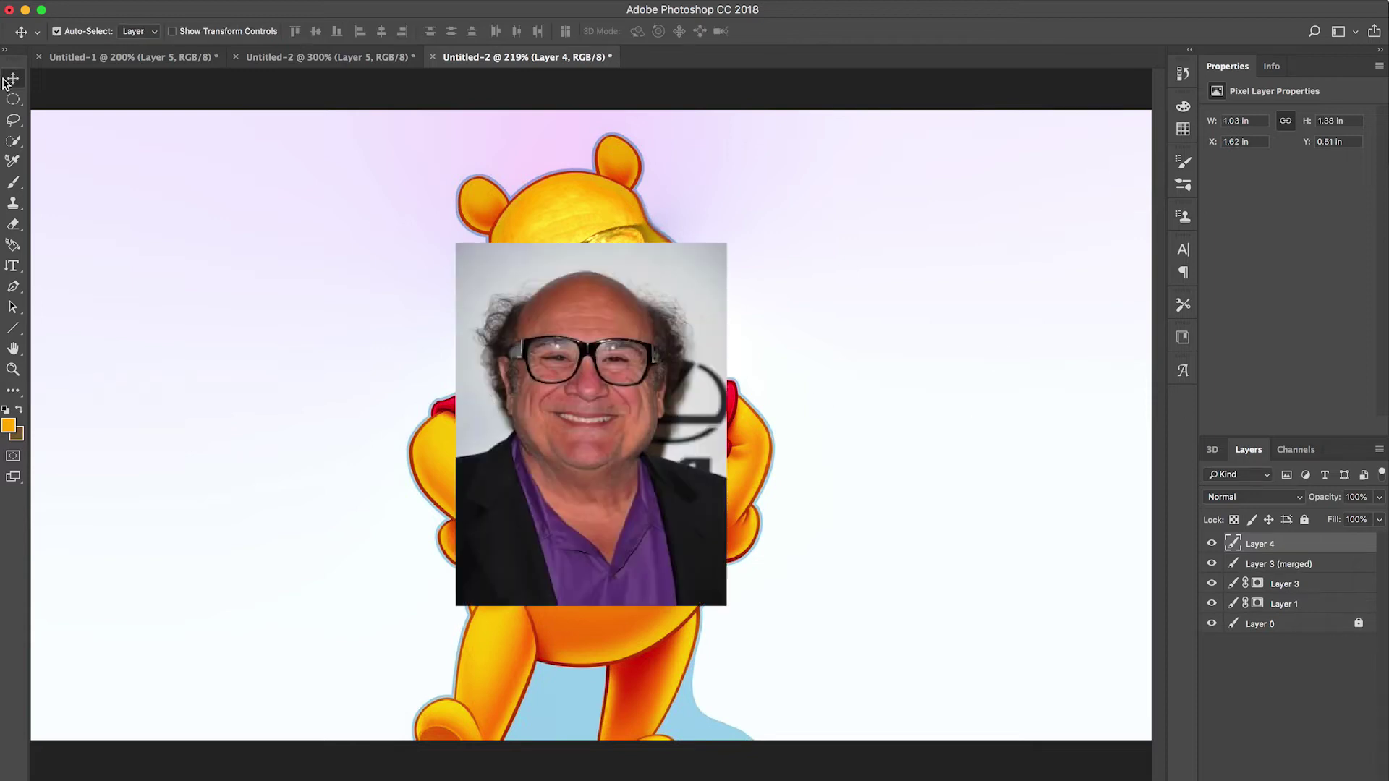
{"action": "left_click_drag", "start_coordinate": [479, 264], "coordinate": [470, 185]}
{"action": "key", "text": "super+t"}
{"action": "left_click_drag", "start_coordinate": [817, 430], "coordinate": [830, 380]}
{"action": "key", "text": "Return"}
Step: Lower the pasted portrait's opacity to 60%, shift it over the bear's face and refine its rotation
{"action": "key", "text": "5"}
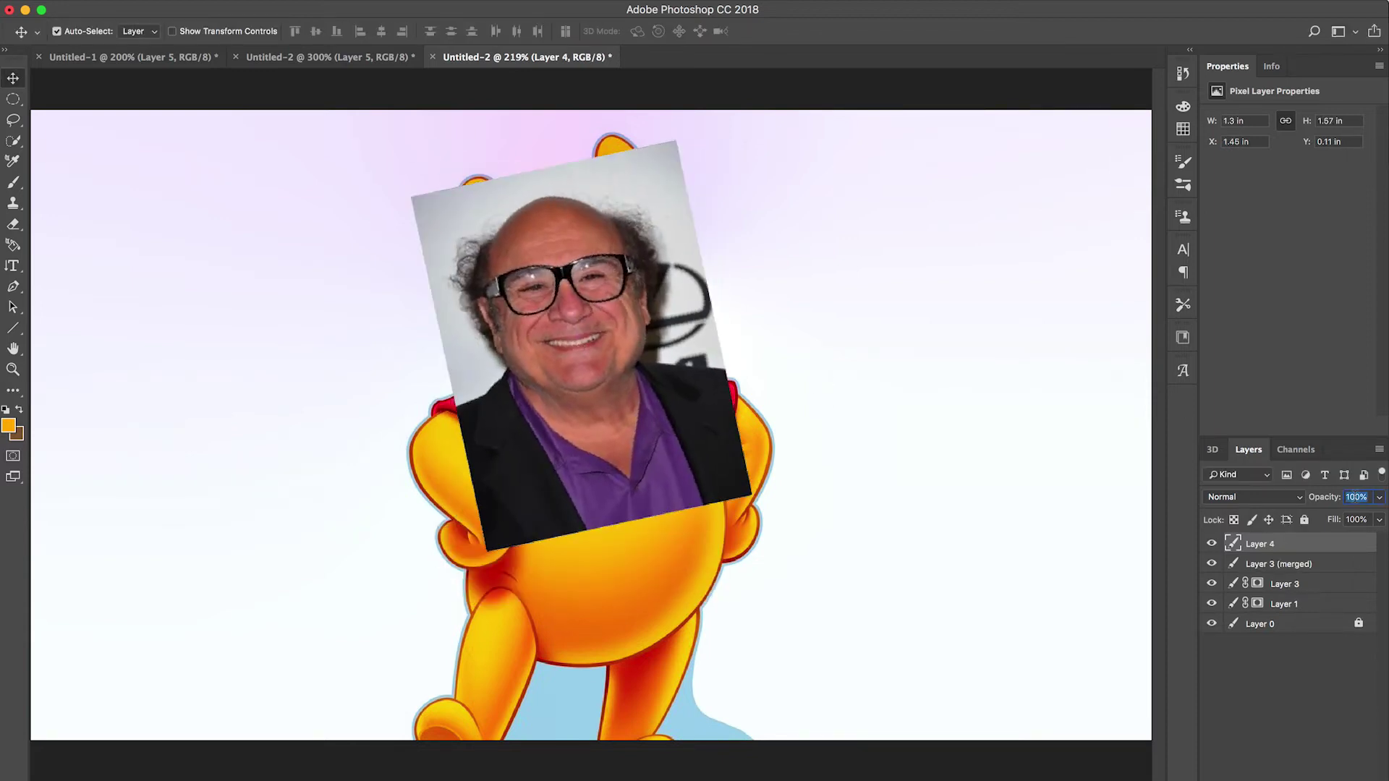
{"action": "left_click_drag", "start_coordinate": [701, 507], "coordinate": [639, 451]}
{"action": "key", "text": "super+z"}
{"action": "left_click", "coordinate": [1262, 543]}
{"action": "key", "text": "super+t"}
{"action": "left_click_drag", "start_coordinate": [434, 123], "coordinate": [419, 126]}
{"action": "key", "text": "super+z"}
{"action": "left_click_drag", "start_coordinate": [409, 579], "coordinate": [438, 600]}
Step: Stretch and nudge the portrait until its glasses line up with the blended face, and restore the layer's opacity to 100%
{"action": "left_click_drag", "start_coordinate": [609, 437], "coordinate": [609, 424]}
{"action": "left_click_drag", "start_coordinate": [778, 301], "coordinate": [784, 301]}
{"action": "left_click_drag", "start_coordinate": [429, 348], "coordinate": [423, 348]}
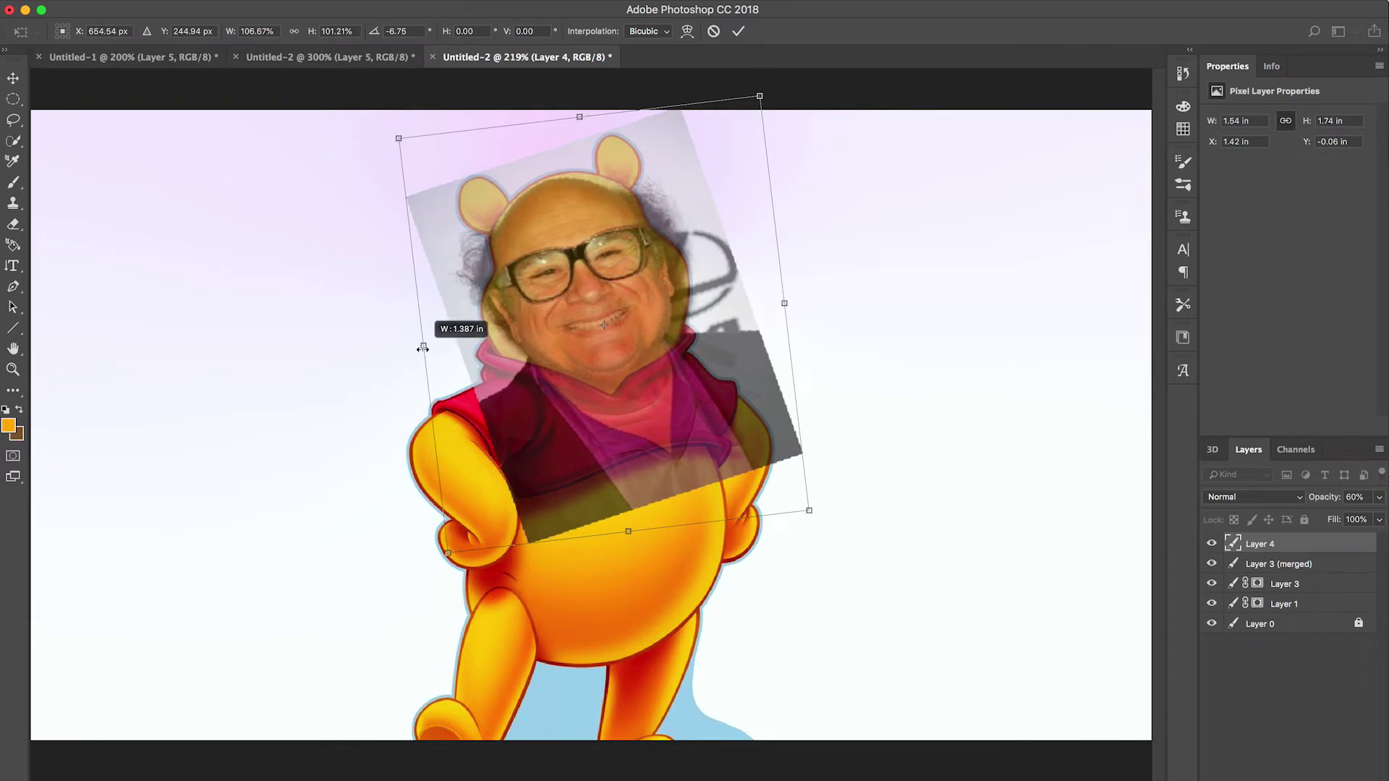
{"action": "left_click_drag", "start_coordinate": [580, 350], "coordinate": [585, 350]}
{"action": "left_click_drag", "start_coordinate": [425, 343], "coordinate": [419, 343]}
{"action": "left_click_drag", "start_coordinate": [563, 387], "coordinate": [563, 384]}
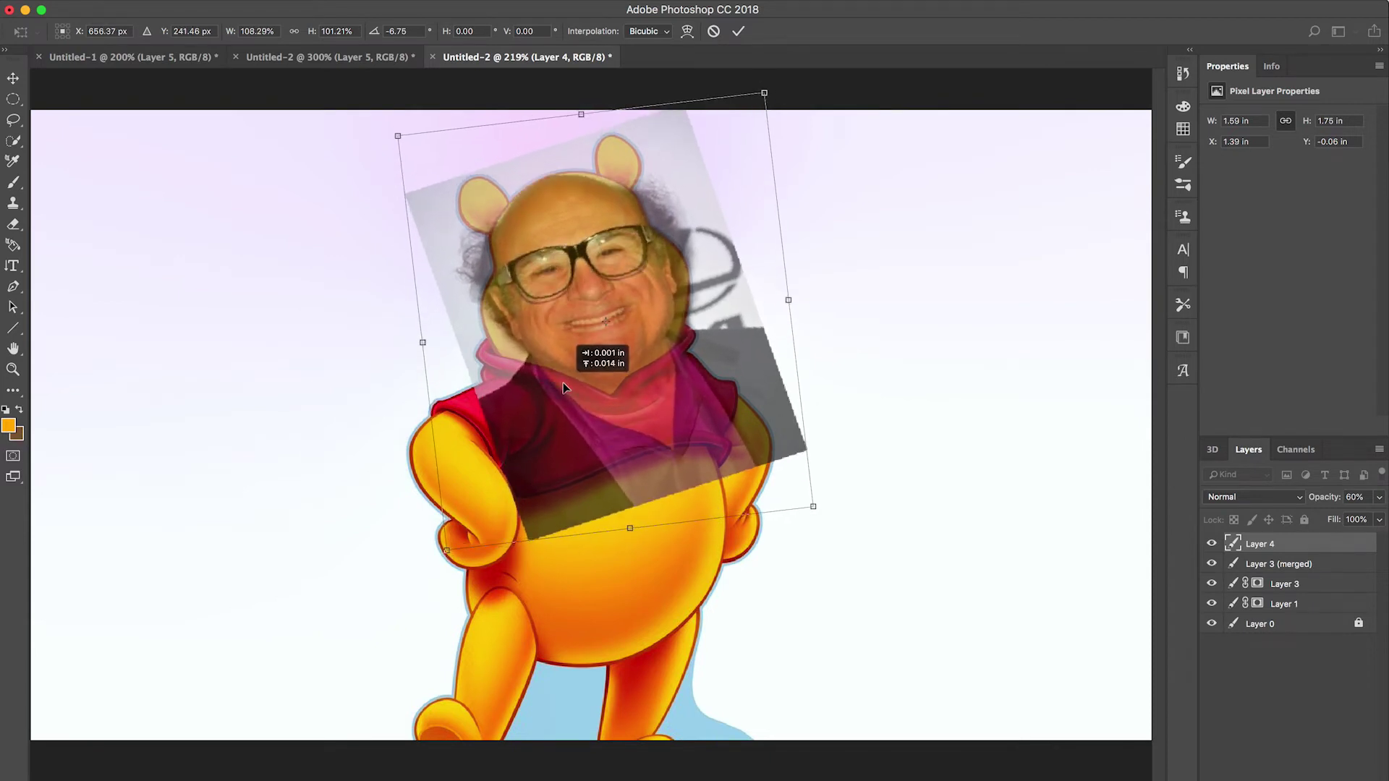
{"action": "key", "text": "Return"}
{"action": "key", "text": "0"}
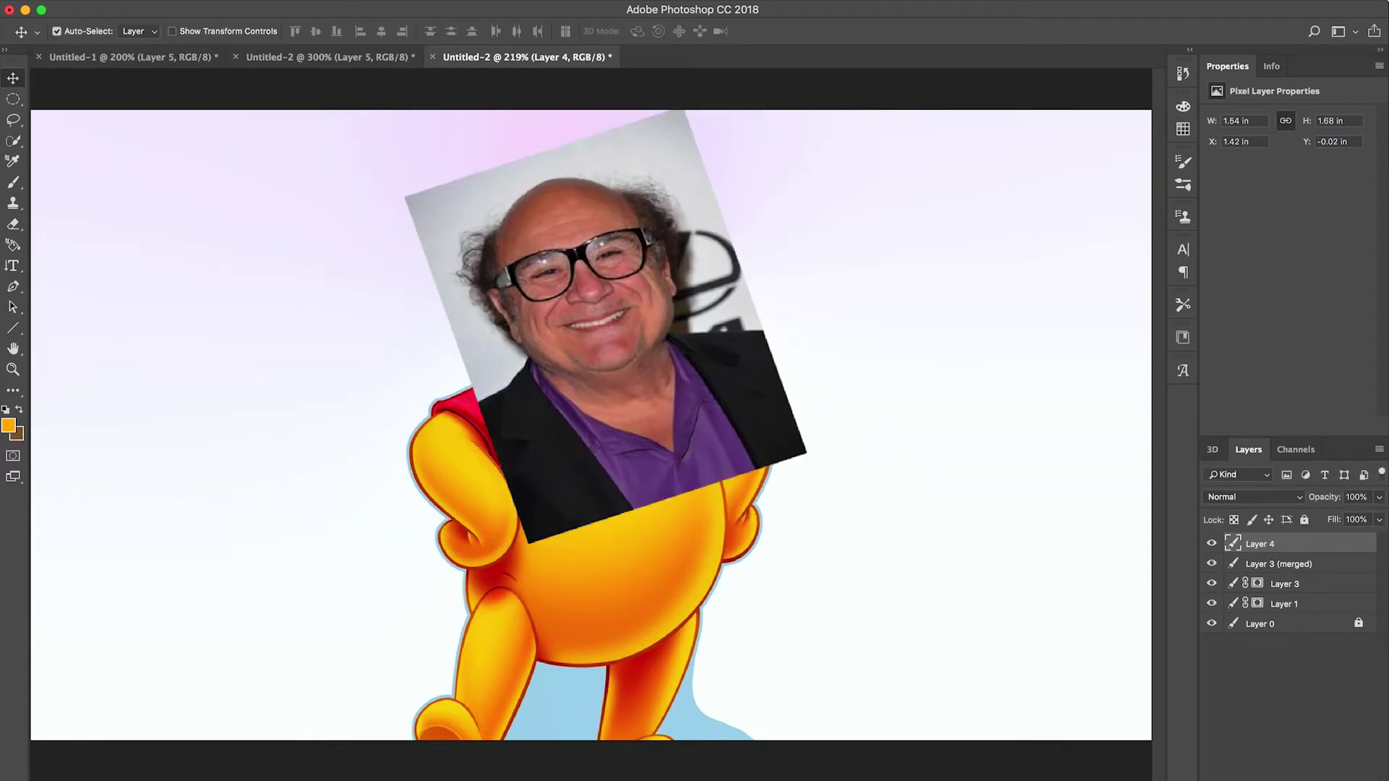
Step: Select the glasses on the portrait with Quick Selection, copy them to a new layer and delete the portrait layer
{"action": "key", "text": "z"}
{"action": "left_click", "coordinate": [568, 243]}
{"action": "left_click", "coordinate": [569, 243]}
{"action": "left_click", "coordinate": [569, 243]}
{"action": "left_click", "coordinate": [564, 239]}
{"action": "key", "text": "w"}
{"action": "mouse_move", "coordinate": [410, 322]}
{"action": "left_mouse_down"}
{"action": "mouse_move", "coordinate": [556, 267]}
{"action": "mouse_move", "coordinate": [606, 269]}
{"action": "left_mouse_up"}
{"action": "mouse_move", "coordinate": [571, 362]}
{"action": "left_mouse_down"}
{"action": "mouse_move", "coordinate": [471, 397]}
{"action": "mouse_move", "coordinate": [369, 354]}
{"action": "mouse_move", "coordinate": [637, 315]}
{"action": "mouse_move", "coordinate": [803, 221]}
{"action": "left_mouse_up"}
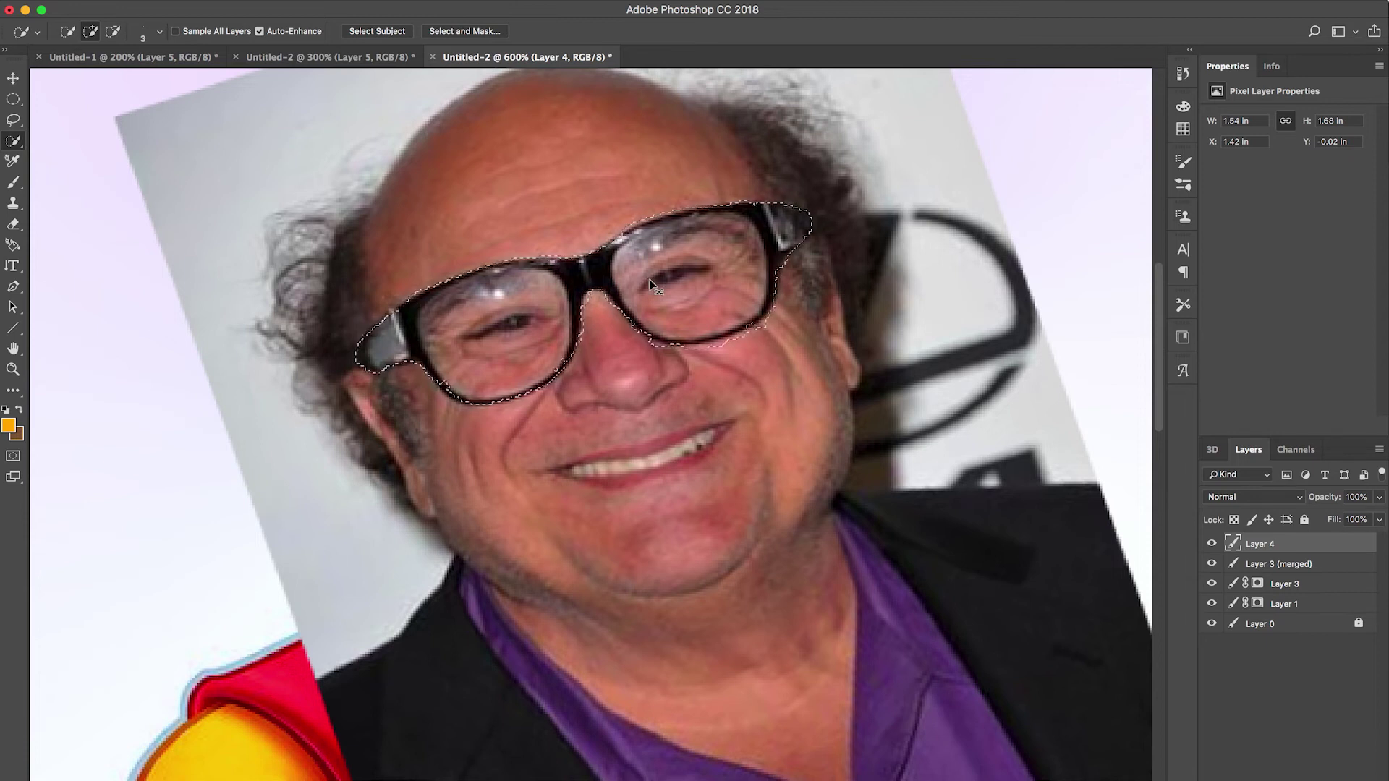
{"action": "key", "text": "ctrl+j"}
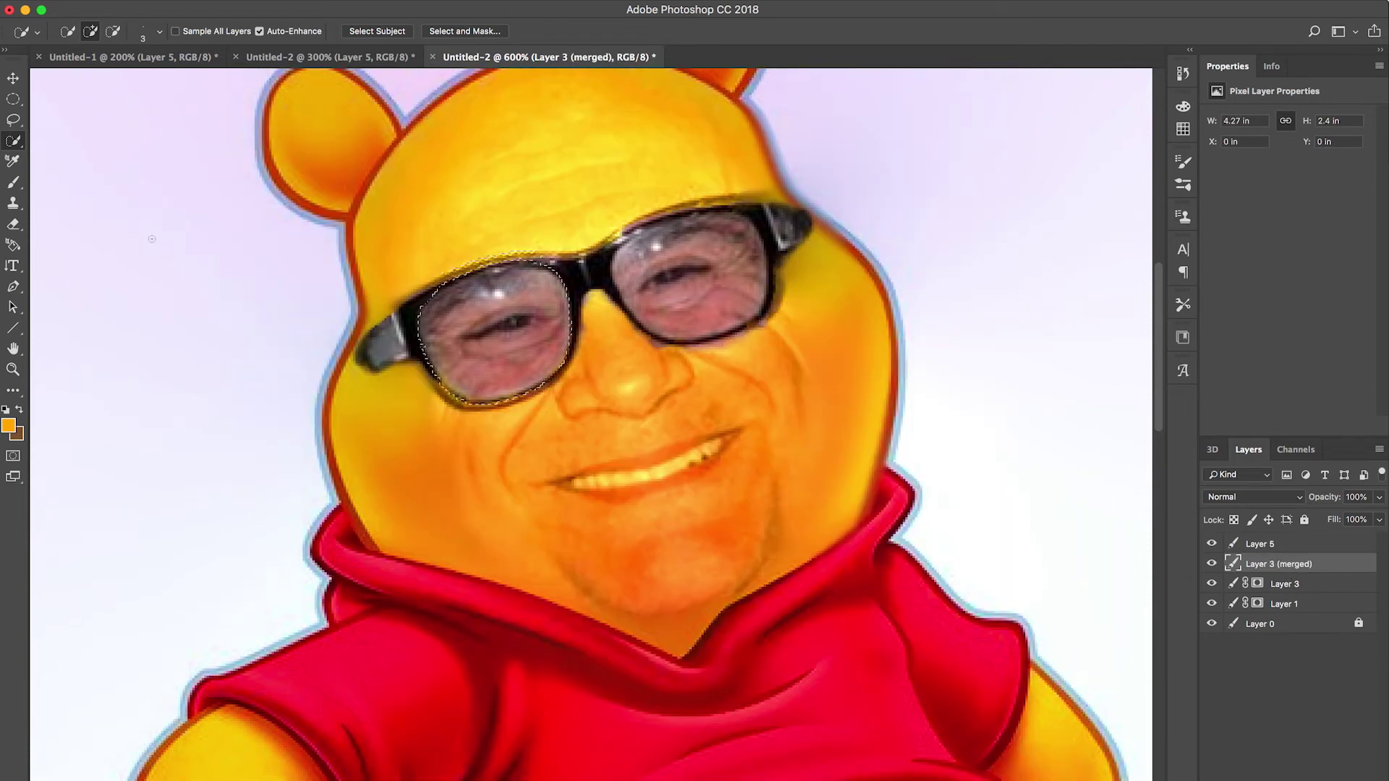
Step: Transform the copied glasses slightly so they fit over the pair on the bear's face
{"action": "key", "text": "v"}
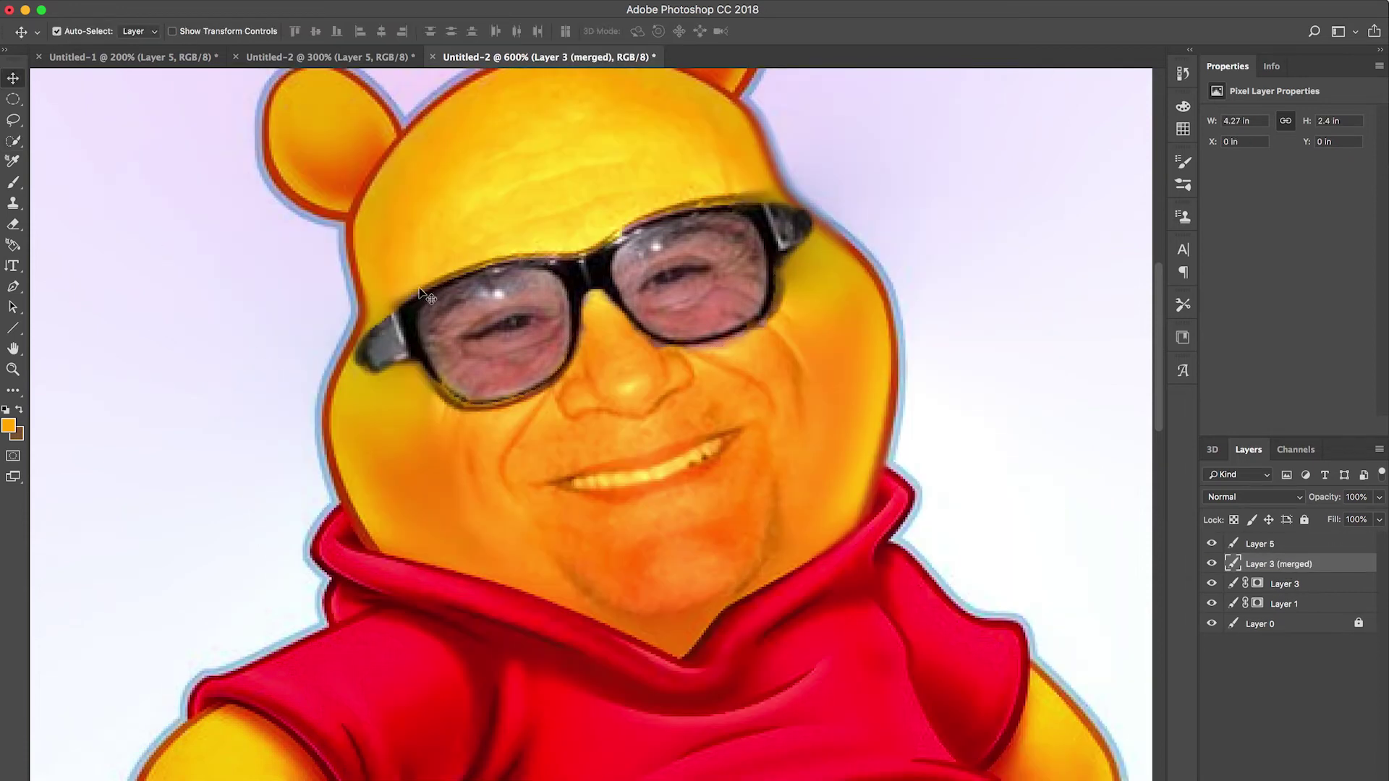
{"action": "left_click", "coordinate": [424, 293]}
{"action": "key", "text": "ctrl+t"}
{"action": "left_click_drag", "start_coordinate": [583, 198], "coordinate": [583, 184]}
{"action": "key", "text": "Return"}
Step: Configure the Eraser's brush and erase the middle of both lenses so the blended eyes show through the glasses
{"action": "left_click", "coordinate": [13, 141]}
{"action": "left_click", "coordinate": [13, 225]}
{"action": "left_click", "coordinate": [82, 31]}
{"action": "left_click", "coordinate": [102, 80]}
{"action": "left_click", "coordinate": [97, 79]}
{"action": "left_click", "coordinate": [112, 80]}
{"action": "left_click_drag", "start_coordinate": [497, 325], "coordinate": [497, 337]}
{"action": "left_click", "coordinate": [703, 273]}
{"action": "left_click_drag", "start_coordinate": [703, 263], "coordinate": [701, 266]}
{"action": "left_click", "coordinate": [82, 31]}
{"action": "left_click", "coordinate": [108, 79]}
{"action": "left_click", "coordinate": [406, 404]}
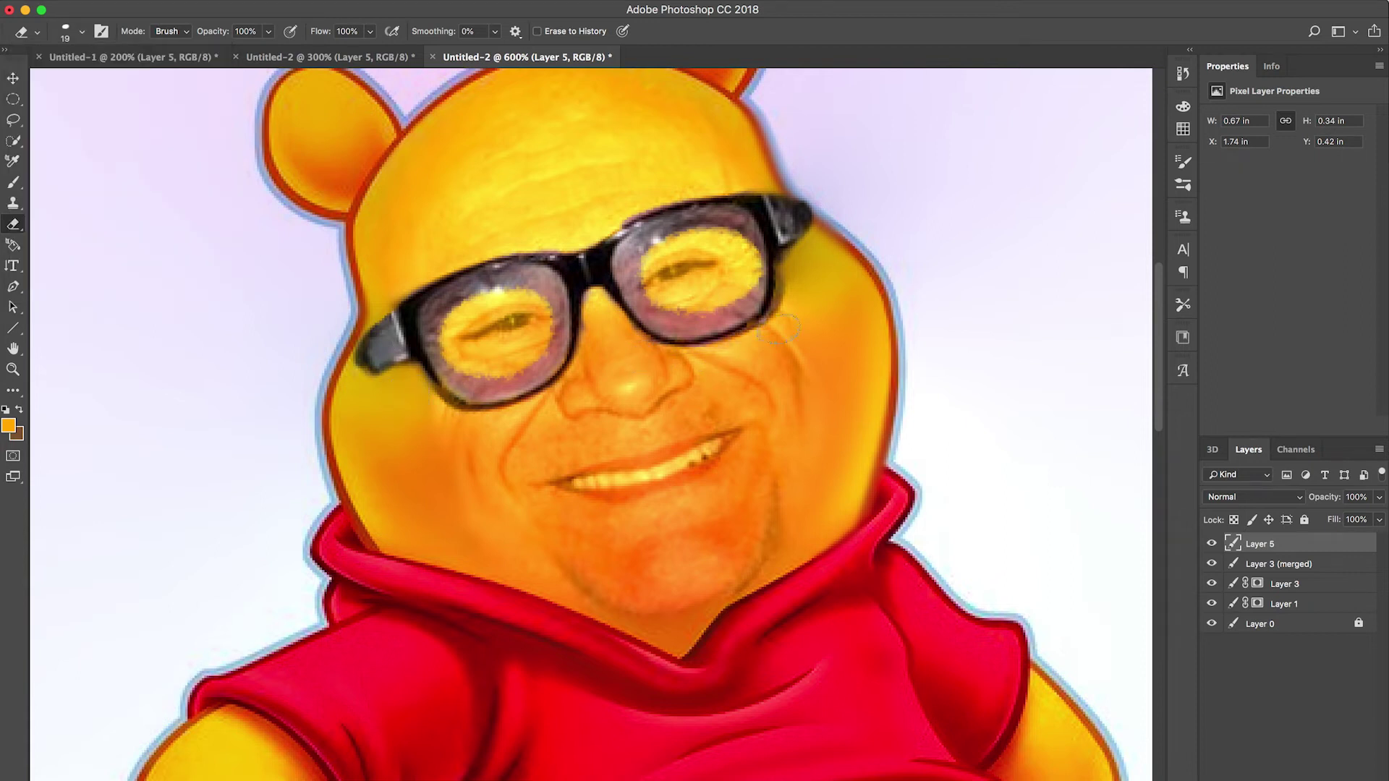
Step: Erase the remaining pink skin inside both lenses up to the inner edges of the frame
{"action": "mouse_move", "coordinate": [627, 244]}
{"action": "left_mouse_down"}
{"action": "mouse_move", "coordinate": [683, 324]}
{"action": "mouse_move", "coordinate": [737, 304]}
{"action": "mouse_move", "coordinate": [729, 239]}
{"action": "mouse_move", "coordinate": [667, 234]}
{"action": "mouse_move", "coordinate": [641, 256]}
{"action": "left_mouse_up"}
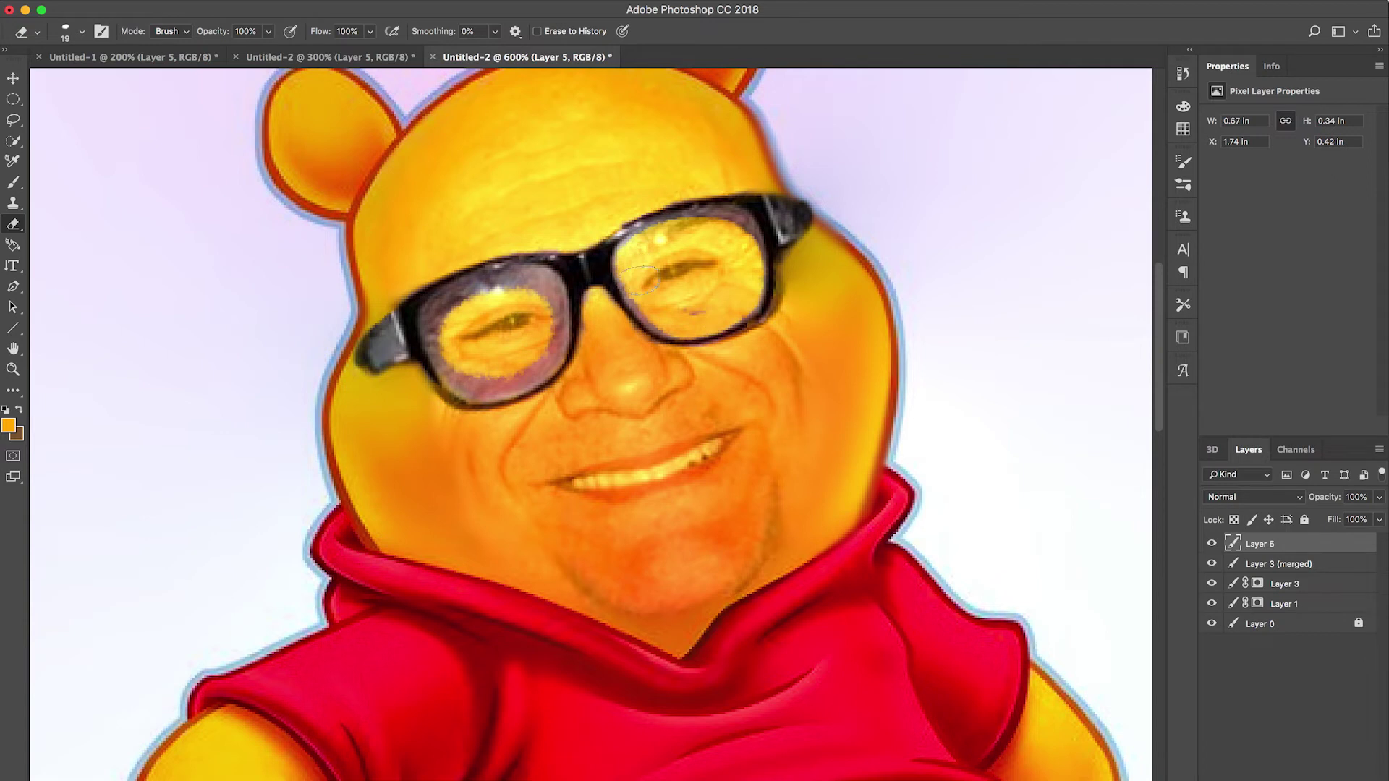
{"action": "mouse_move", "coordinate": [670, 320]}
{"action": "left_mouse_down"}
{"action": "mouse_move", "coordinate": [719, 229]}
{"action": "mouse_move", "coordinate": [746, 251]}
{"action": "mouse_move", "coordinate": [690, 222]}
{"action": "left_mouse_up"}
{"action": "mouse_move", "coordinate": [470, 293]}
{"action": "left_mouse_down"}
{"action": "mouse_move", "coordinate": [554, 301]}
{"action": "mouse_move", "coordinate": [539, 376]}
{"action": "mouse_move", "coordinate": [474, 382]}
{"action": "left_mouse_up"}
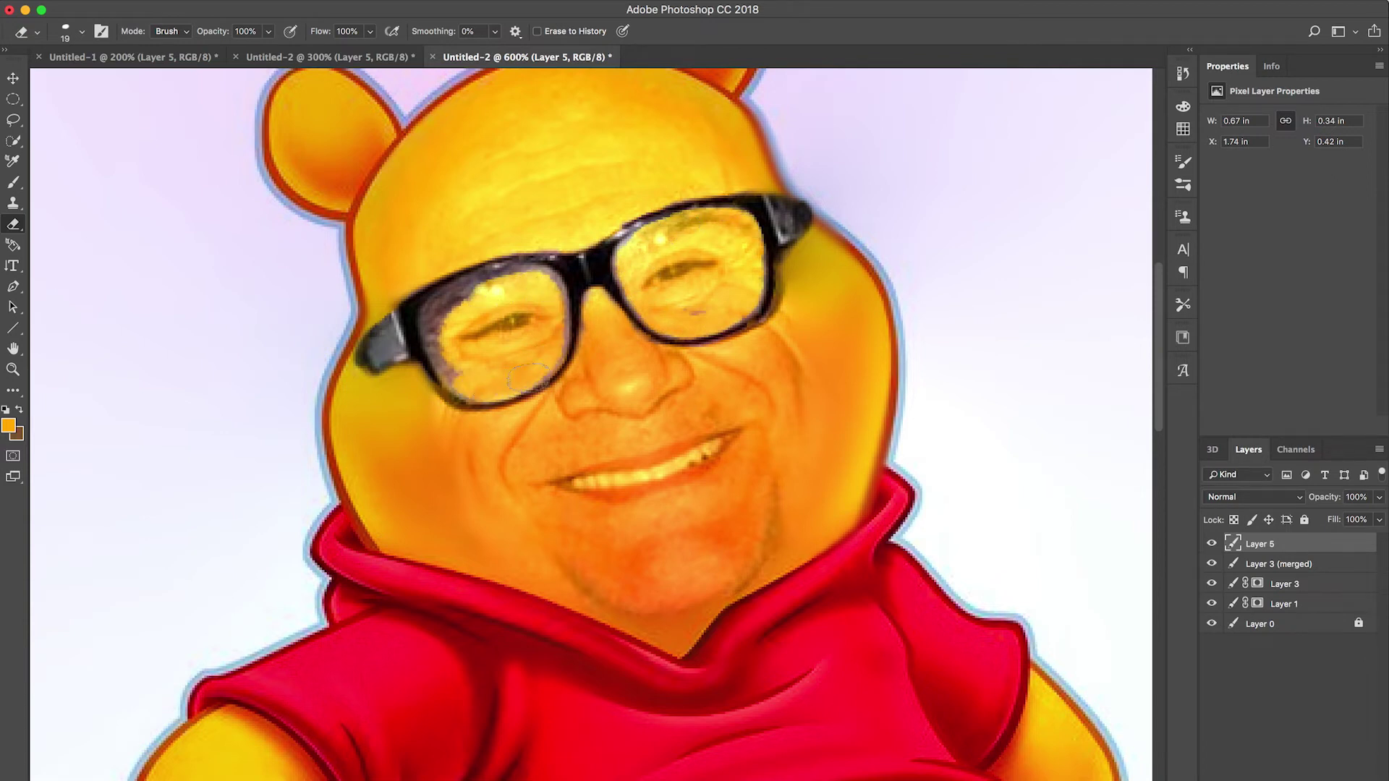
{"action": "mouse_move", "coordinate": [527, 284]}
{"action": "left_mouse_down"}
{"action": "mouse_move", "coordinate": [455, 297]}
{"action": "mouse_move", "coordinate": [439, 325]}
{"action": "mouse_move", "coordinate": [458, 372]}
{"action": "left_mouse_up"}
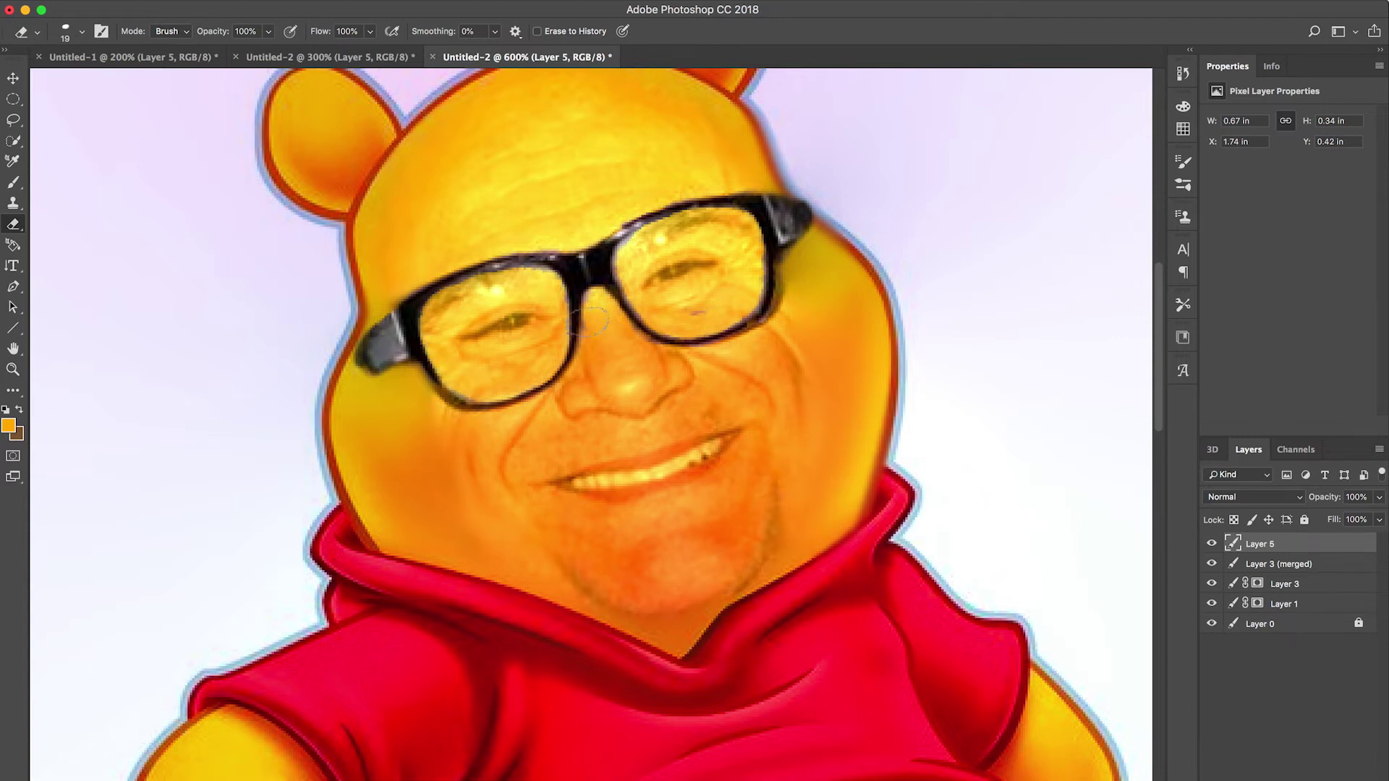
Step: Soften the glasses frame with the Blur tool and clean up its edges with the Eraser
{"action": "key", "text": "r"}
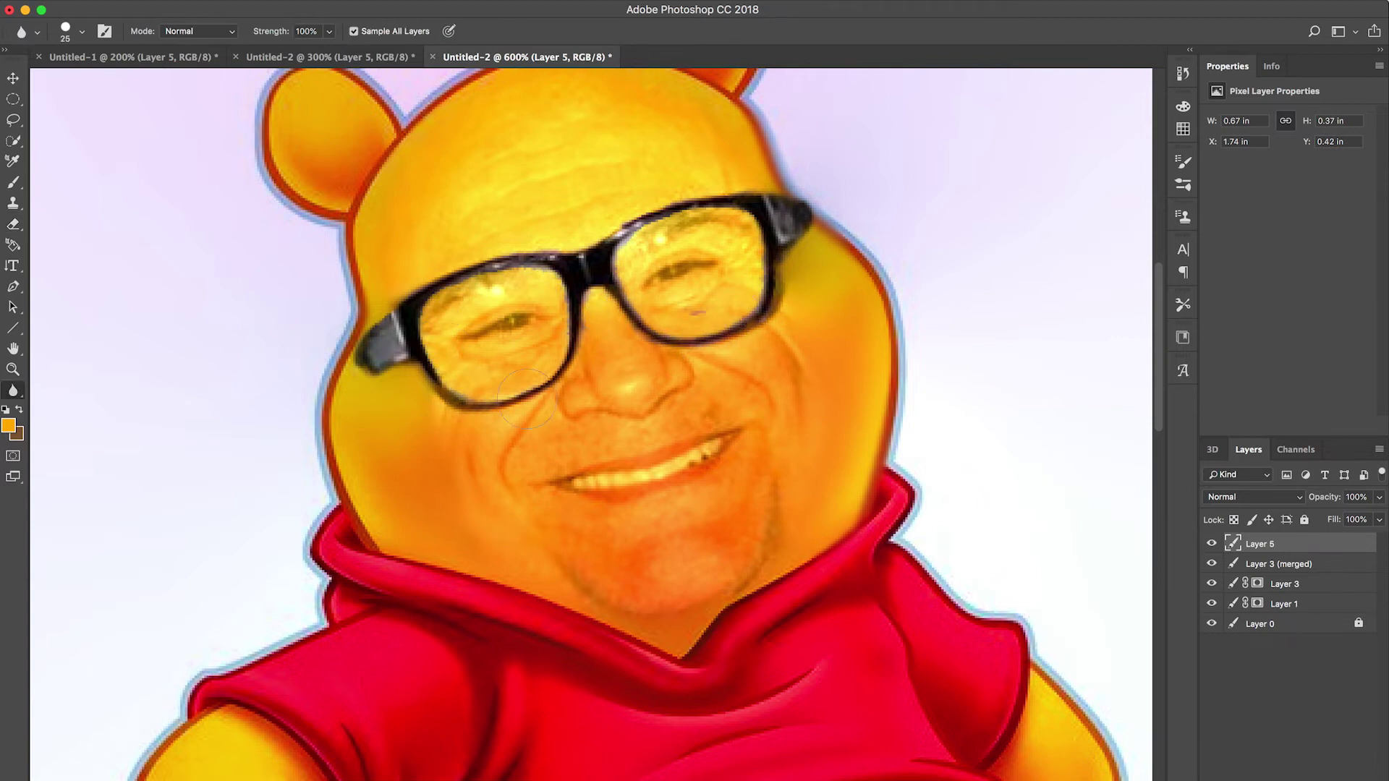
{"action": "left_click", "coordinate": [13, 224]}
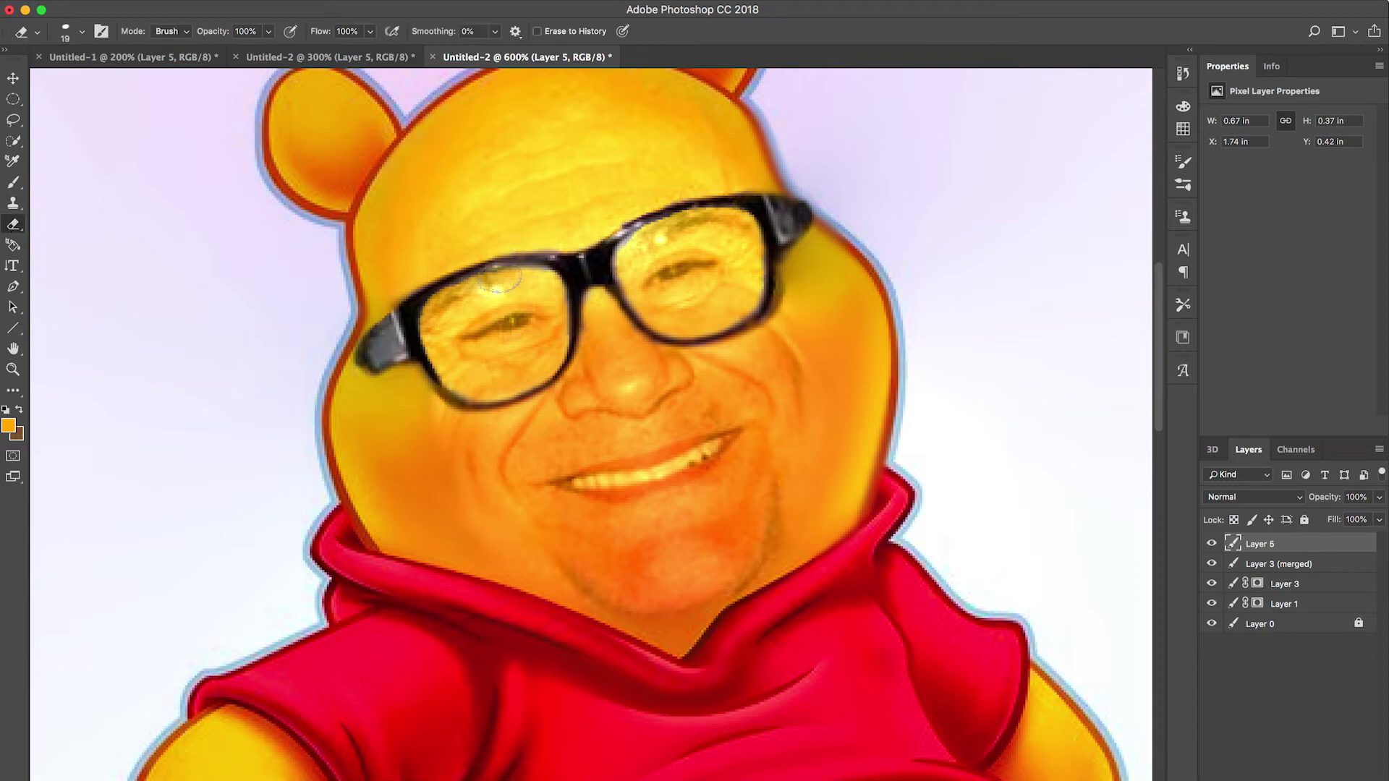
{"action": "key", "text": "z"}
{"action": "key", "text": "super+0"}
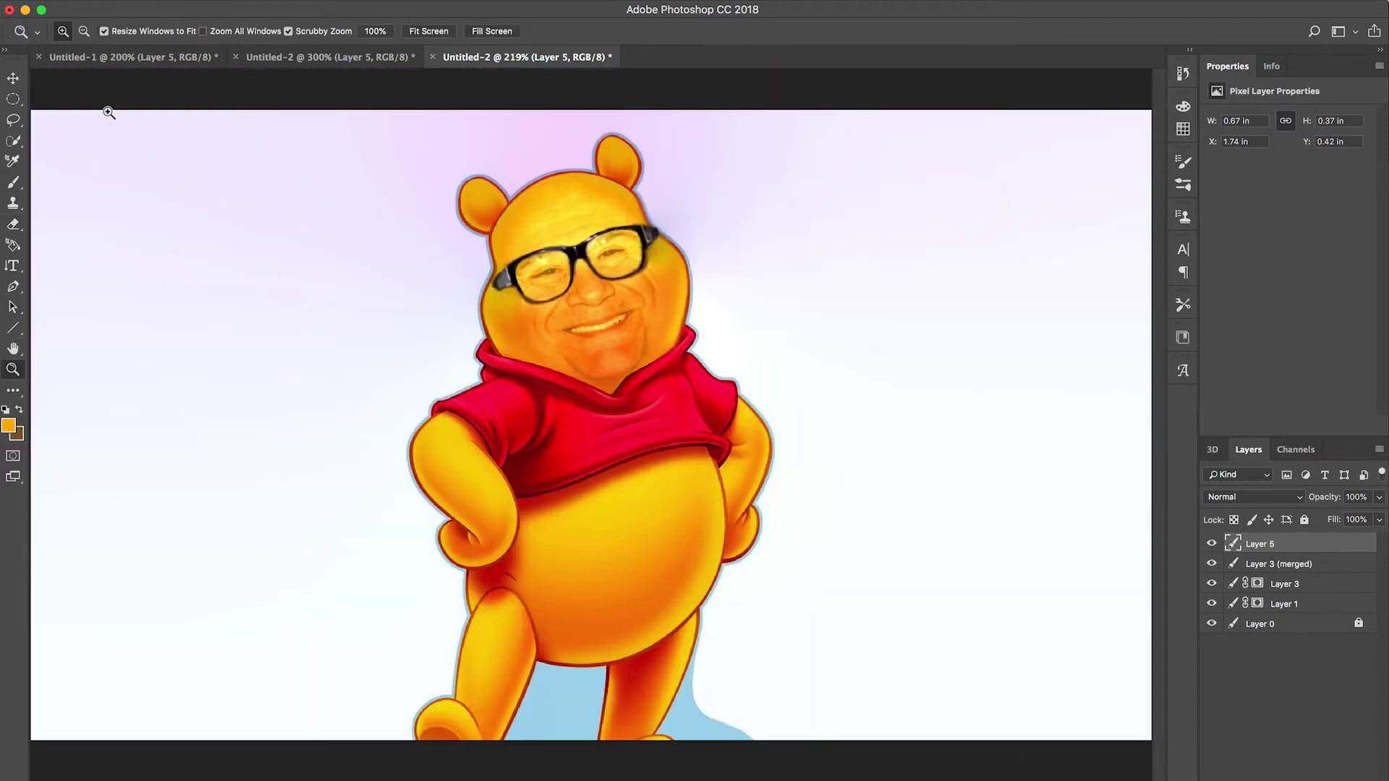
Step: Sample the dark colour at the outer end of the glasses' temple using the Eyedropper Tool
{"action": "left_click", "coordinate": [502, 233]}
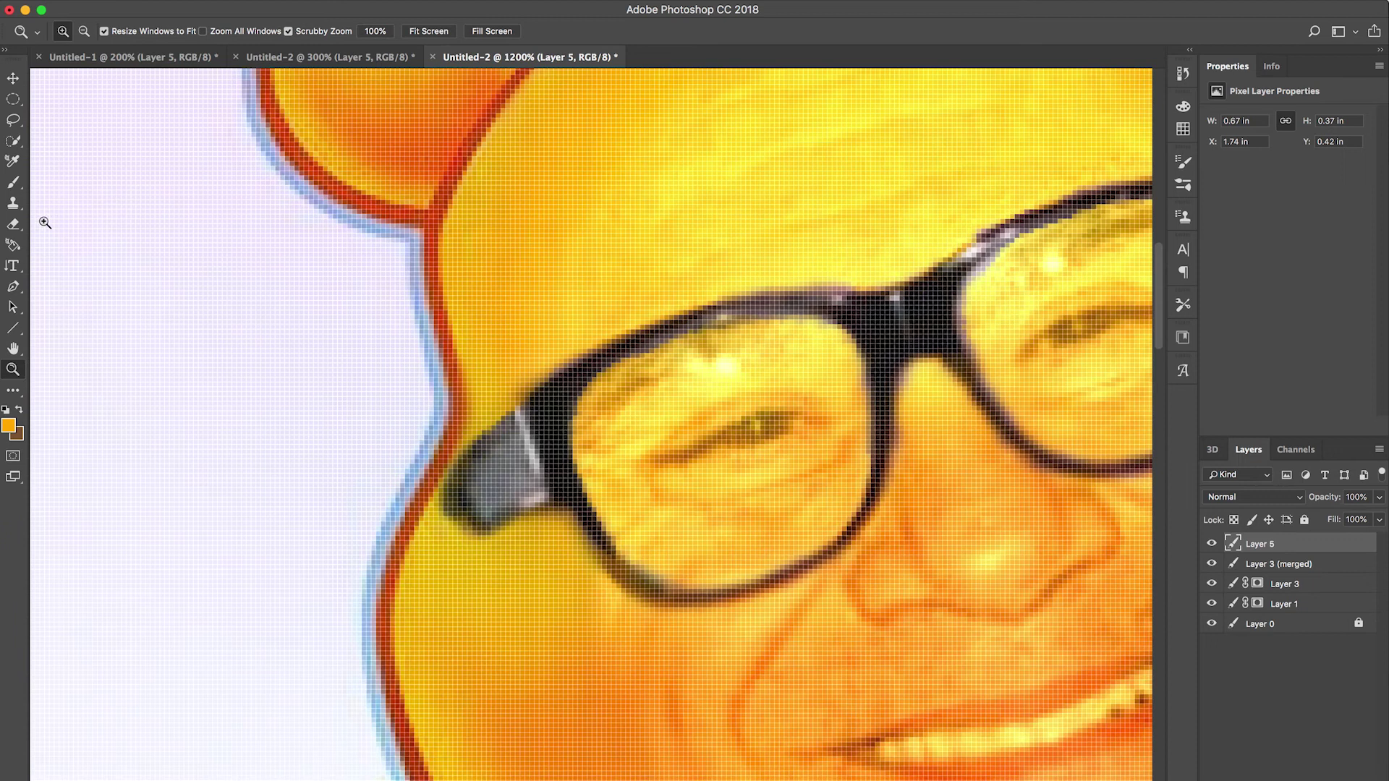
{"action": "key", "text": "super+f"}
{"action": "type", "text": "eye"}
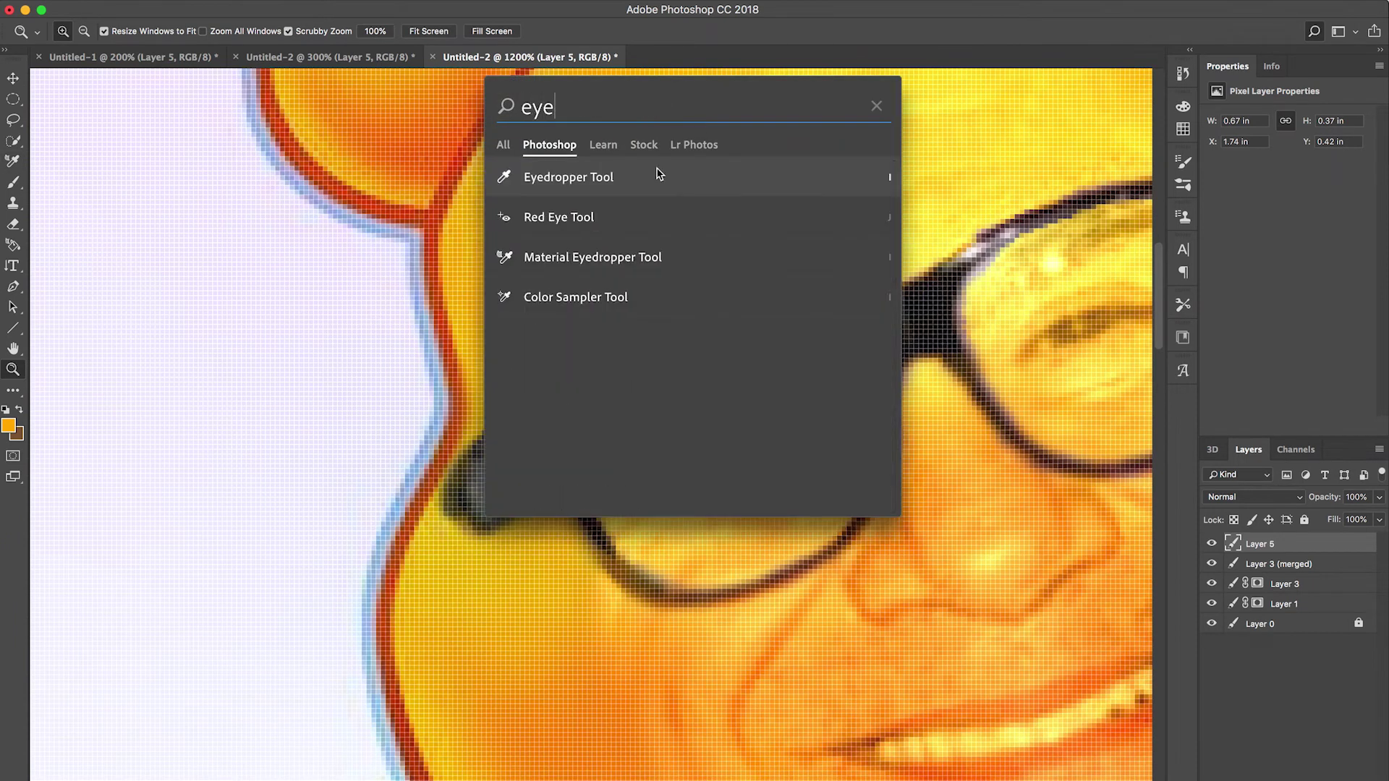
{"action": "left_click", "coordinate": [657, 177]}
{"action": "left_click", "coordinate": [466, 492]}
Step: Adjust the brush and paint a dark extension of the temple out to the edge of the bear's head
{"action": "key", "text": "b"}
{"action": "left_click", "coordinate": [427, 543]}
{"action": "key", "text": "super+z"}
{"action": "left_click", "coordinate": [82, 32]}
{"action": "left_click_drag", "start_coordinate": [101, 81], "coordinate": [94, 81]}
{"action": "mouse_move", "coordinate": [449, 525]}
{"action": "left_mouse_down"}
{"action": "mouse_move", "coordinate": [411, 554]}
{"action": "mouse_move", "coordinate": [442, 538]}
{"action": "left_mouse_up"}
{"action": "left_click", "coordinate": [81, 32]}
{"action": "left_click", "coordinate": [106, 269]}
{"action": "left_click_drag", "start_coordinate": [117, 80], "coordinate": [96, 77]}
{"action": "mouse_move", "coordinate": [462, 537]}
{"action": "left_mouse_down"}
{"action": "mouse_move", "coordinate": [394, 546]}
{"action": "mouse_move", "coordinate": [426, 554]}
{"action": "mouse_move", "coordinate": [463, 511]}
{"action": "left_mouse_up"}
Step: Trim the painted temple extension with the Eraser and soften it with the Blur Tool
{"action": "key", "text": "e"}
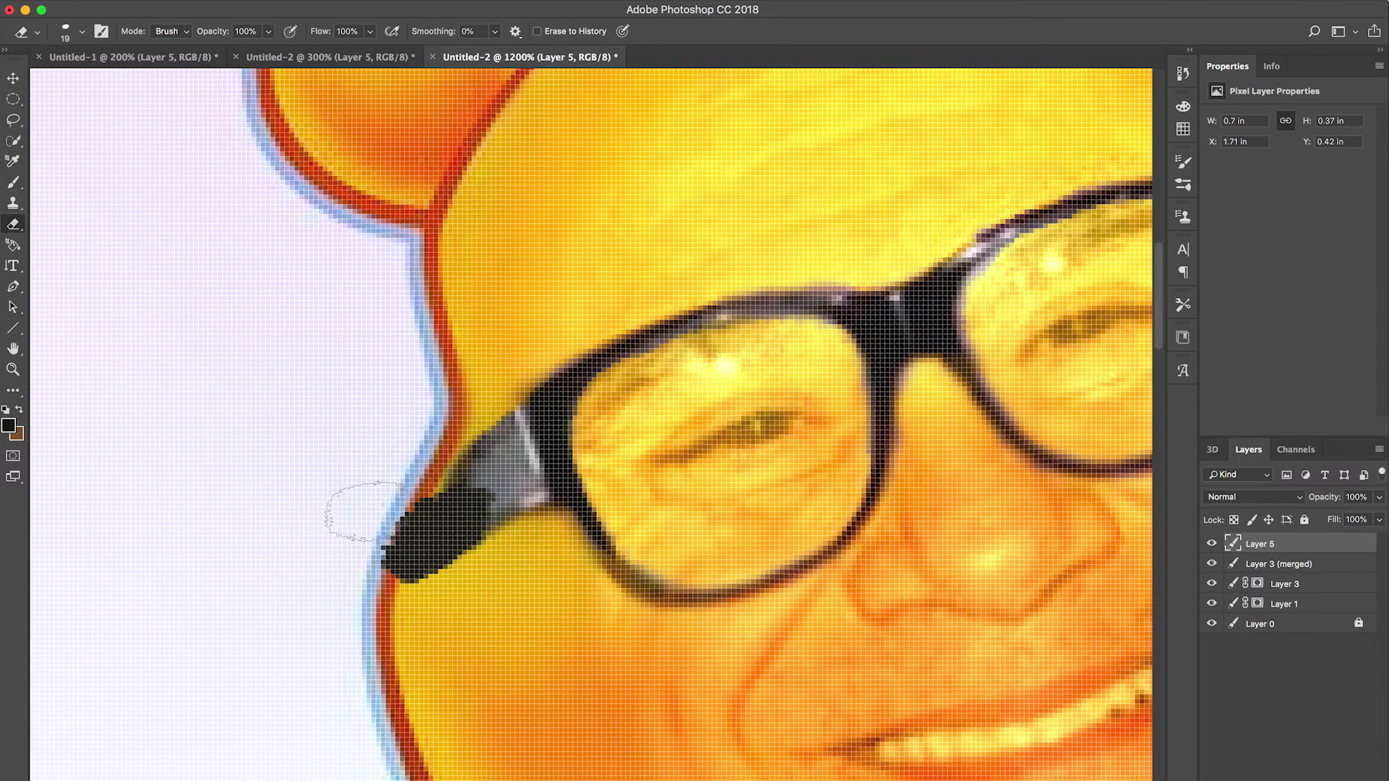
{"action": "left_click", "coordinate": [13, 391]}
{"action": "left_click", "coordinate": [1314, 31]}
{"action": "type", "text": "blur"}
{"action": "left_click", "coordinate": [705, 177]}
{"action": "left_click_drag", "start_coordinate": [478, 499], "coordinate": [394, 571]}
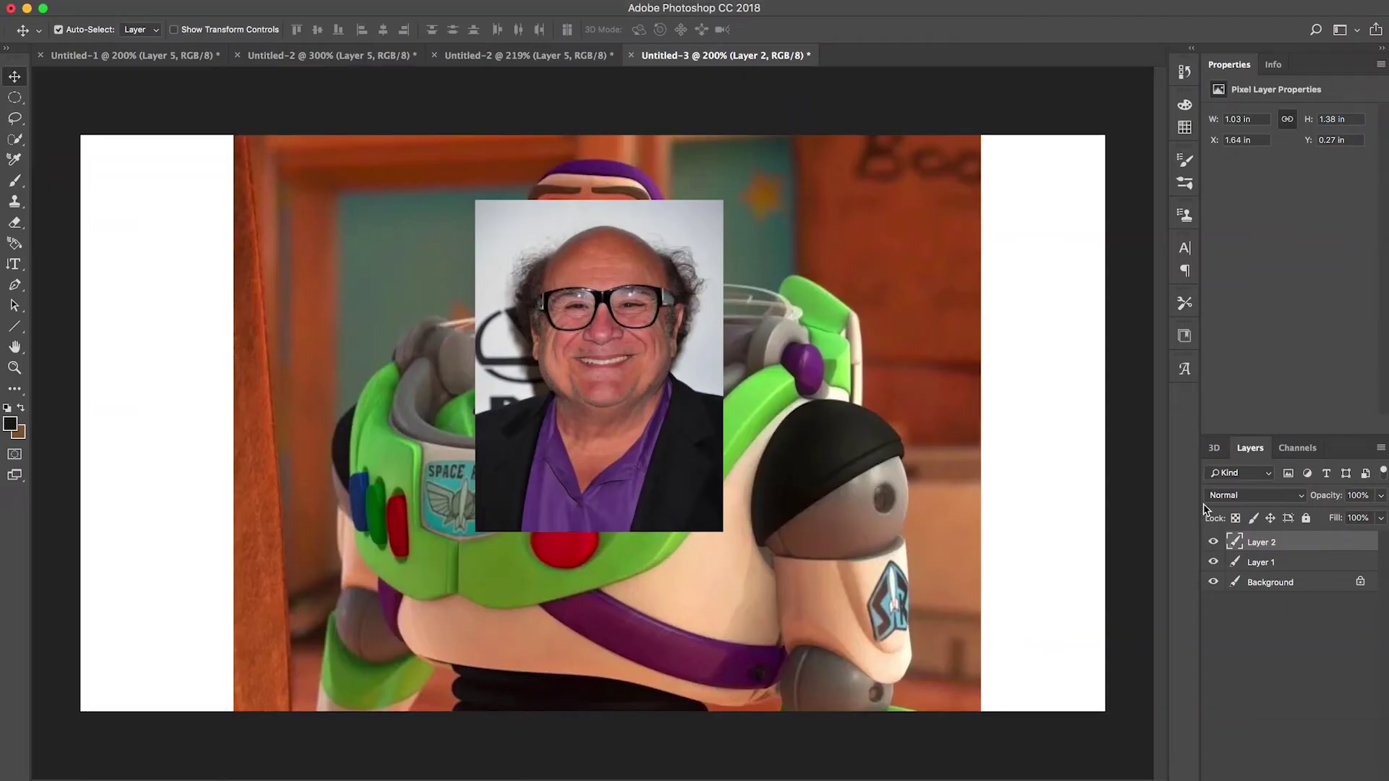
Step: Set the portrait layer's opacity to 60%, move it over the space ranger's head and enlarge it to fit
{"action": "type", "text": "60"}
{"action": "left_click_drag", "start_coordinate": [624, 453], "coordinate": [607, 401]}
{"action": "key", "text": "super+t"}
{"action": "left_click_drag", "start_coordinate": [578, 267], "coordinate": [571, 256]}
{"action": "mouse_move", "coordinate": [585, 398]}
{"action": "left_mouse_down"}
{"action": "mouse_move", "coordinate": [555, 397]}
{"action": "mouse_move", "coordinate": [582, 398]}
{"action": "left_mouse_up"}
{"action": "left_click_drag", "start_coordinate": [576, 135], "coordinate": [577, 119]}
{"action": "left_click_drag", "start_coordinate": [596, 306], "coordinate": [600, 305]}
Step: Widen and nudge the portrait until its glasses and face line up with the space ranger's eyes, and commit the transform
{"action": "left_click_drag", "start_coordinate": [455, 292], "coordinate": [449, 292]}
{"action": "left_click_drag", "start_coordinate": [600, 316], "coordinate": [606, 316]}
{"action": "left_click_drag", "start_coordinate": [455, 291], "coordinate": [449, 291]}
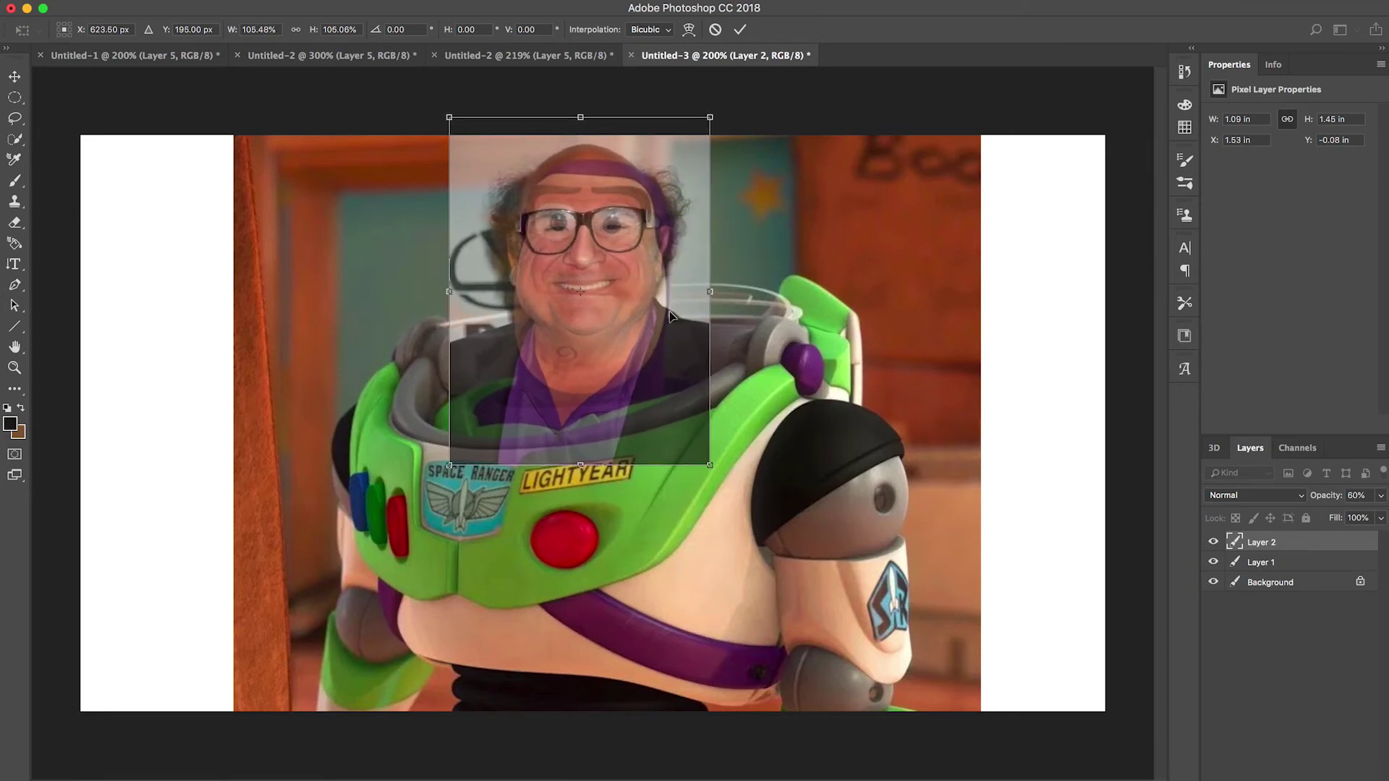
{"action": "left_click_drag", "start_coordinate": [710, 291], "coordinate": [718, 292]}
{"action": "left_click_drag", "start_coordinate": [636, 314], "coordinate": [636, 313]}
{"action": "left_click_drag", "start_coordinate": [585, 117], "coordinate": [585, 112]}
{"action": "key", "text": "Return"}
Step: Toggle the visibility of Layer 1 and Layer 2 to compare the alignment of the two faces
{"action": "left_click", "coordinate": [1213, 562]}
{"action": "left_click", "coordinate": [1213, 562]}
{"action": "key", "text": "l"}
{"action": "left_click", "coordinate": [1215, 542]}
{"action": "left_click", "coordinate": [1214, 543]}
{"action": "left_click", "coordinate": [1214, 543]}
{"action": "left_click", "coordinate": [1214, 543]}
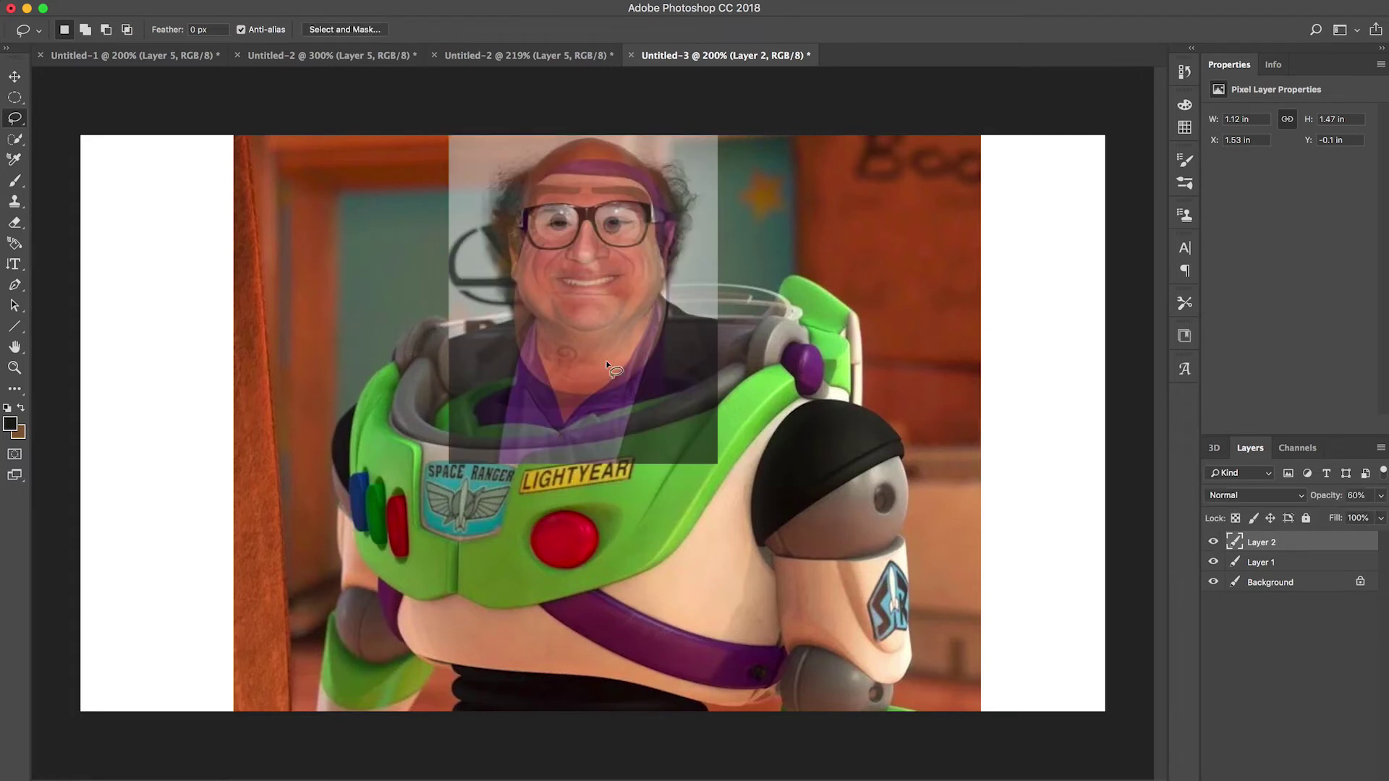
Step: Hide Layer 2, select Layer 1 and sample the skin colour on the space ranger's chin with the Eyedropper Tool
{"action": "left_click", "coordinate": [1213, 543]}
{"action": "left_click", "coordinate": [1261, 562]}
{"action": "left_click", "coordinate": [15, 390]}
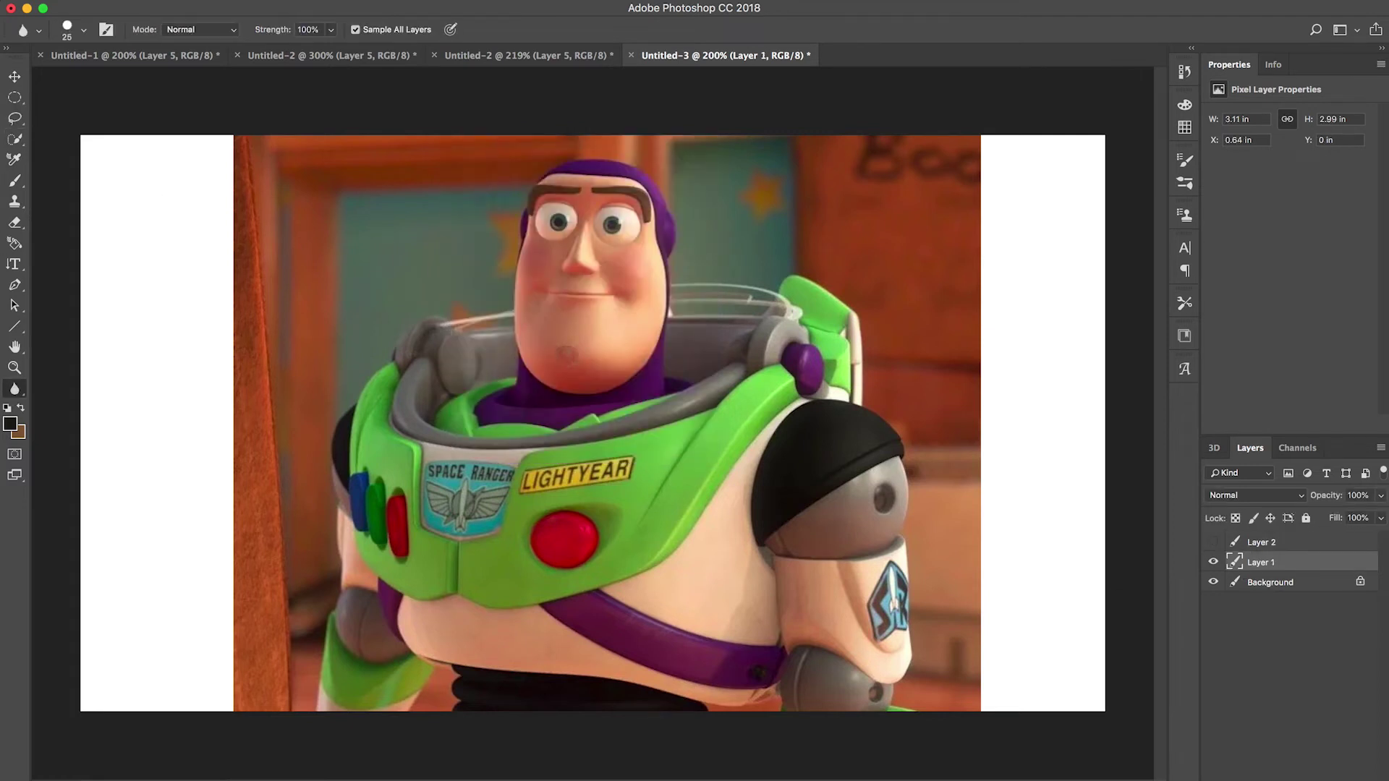
{"action": "left_click", "coordinate": [1316, 29]}
{"action": "key", "text": "BackSpace"}
{"action": "type", "text": "eye"}
{"action": "left_click", "coordinate": [599, 179]}
{"action": "left_click", "coordinate": [593, 354]}
{"action": "left_click_drag", "start_coordinate": [599, 349], "coordinate": [557, 352]}
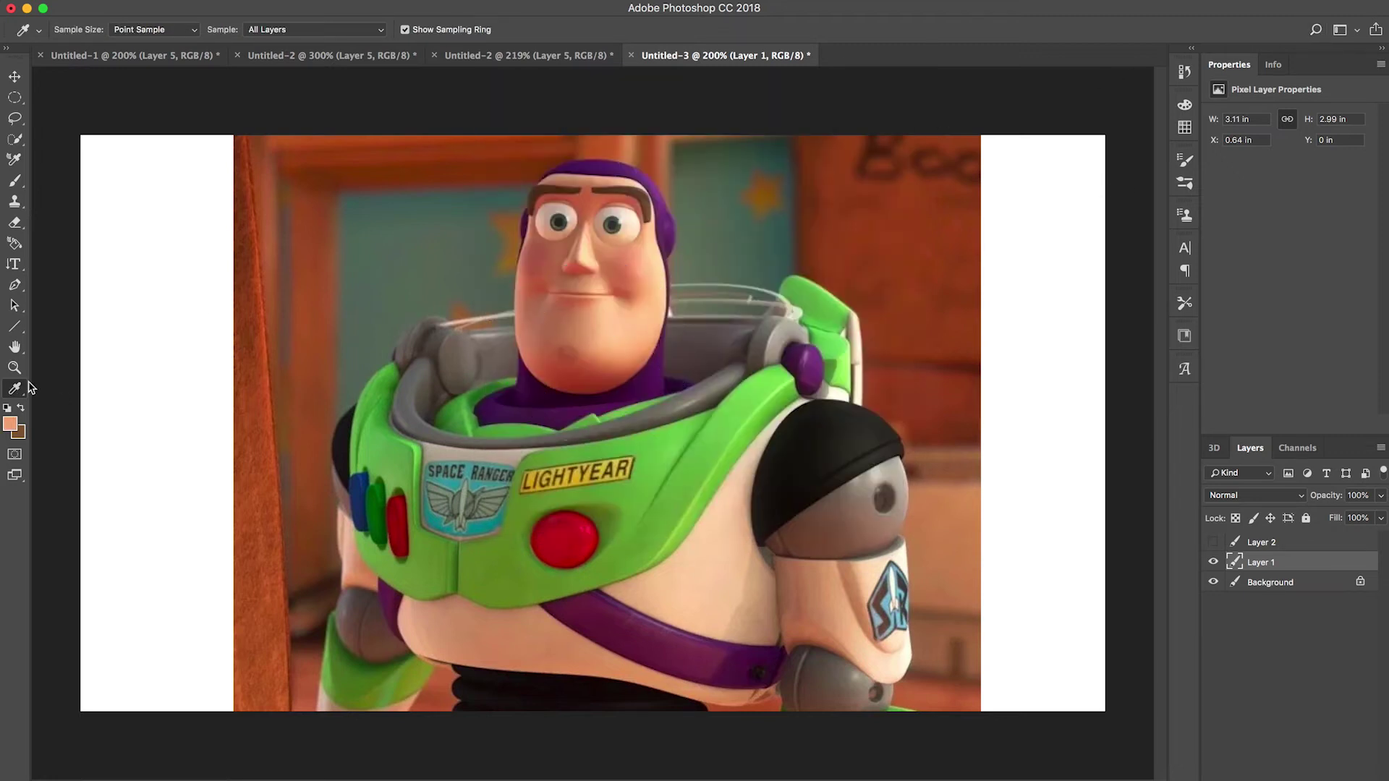
Step: Paint over the space ranger's chin dimple with nearby sampled skin tones at 40% opacity and smooth it with the Blur Tool
{"action": "key", "text": "b"}
{"action": "left_click", "coordinate": [576, 358], "text": "alt"}
{"action": "left_click", "coordinate": [576, 358], "text": "alt"}
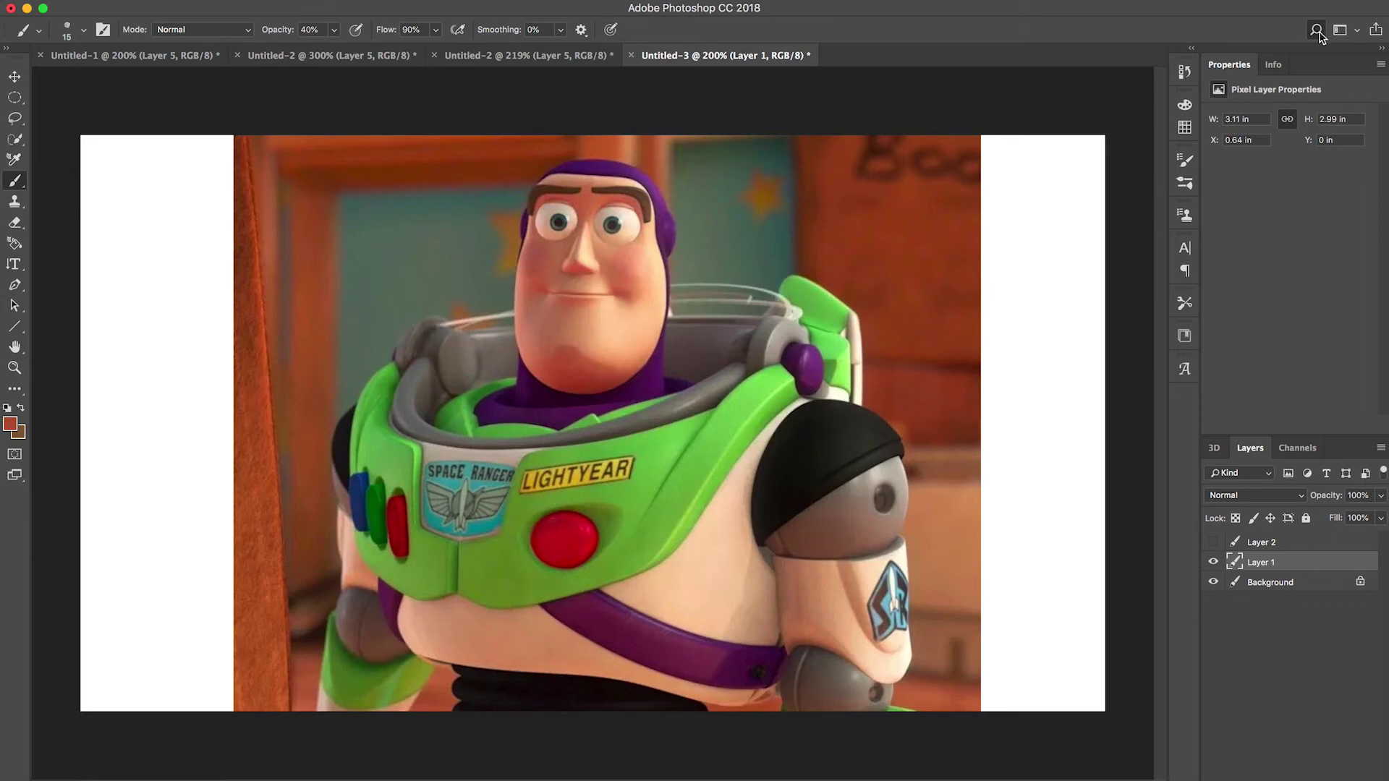
{"action": "key", "text": "super+f"}
{"action": "type", "text": "blu"}
{"action": "key", "text": "Return"}
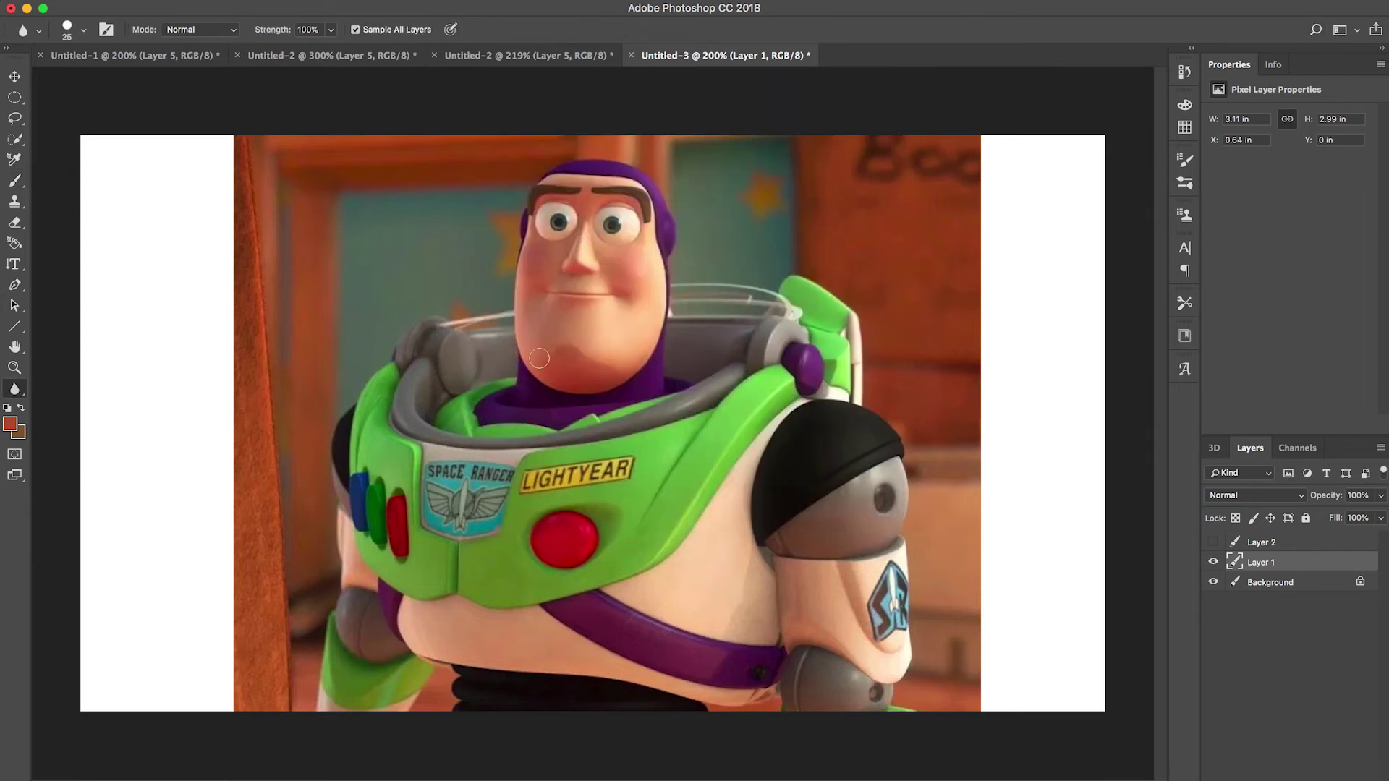
{"action": "left_click", "coordinate": [14, 76]}
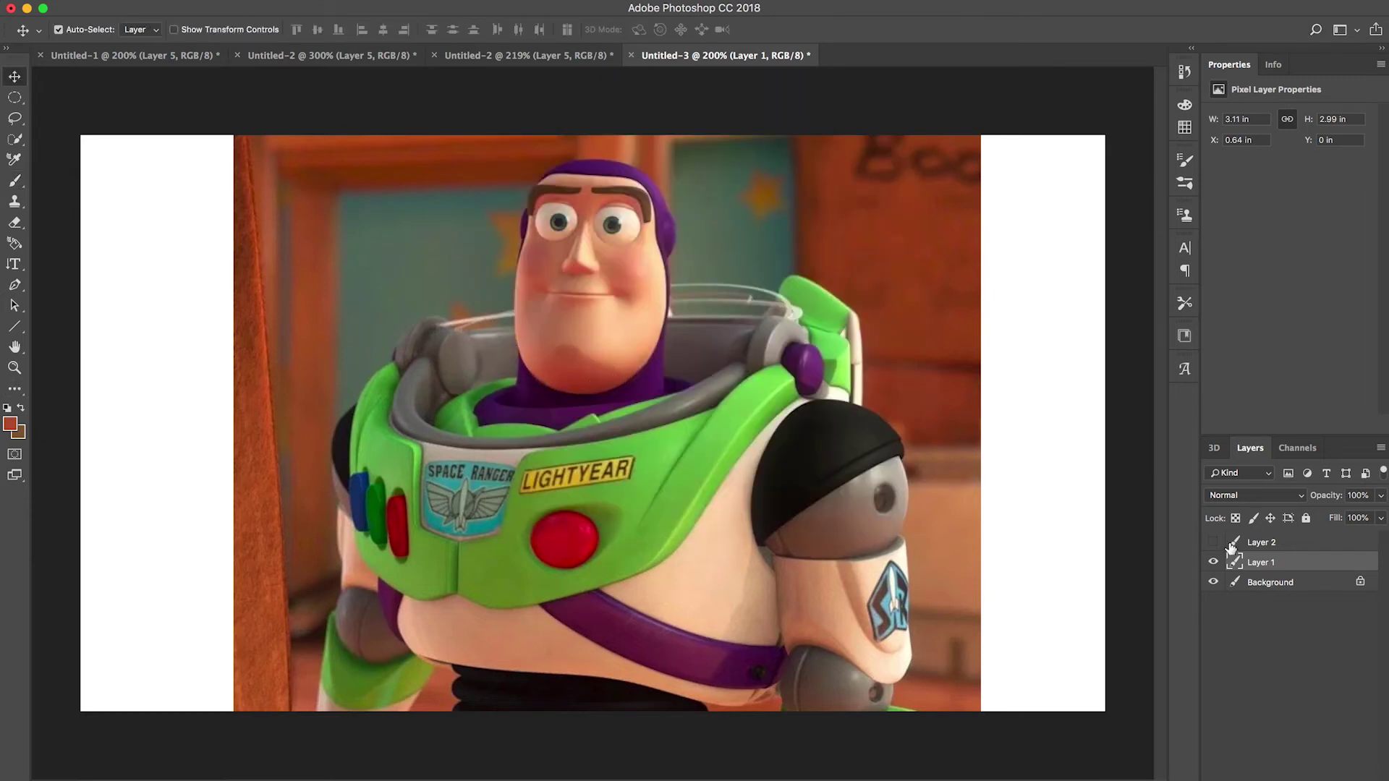
Step: Show and select Layer 2, and lasso the man's face from the forehead and glasses down to the mouth
{"action": "left_click", "coordinate": [1228, 544]}
{"action": "left_click", "coordinate": [1213, 542]}
{"action": "left_click", "coordinate": [15, 118]}
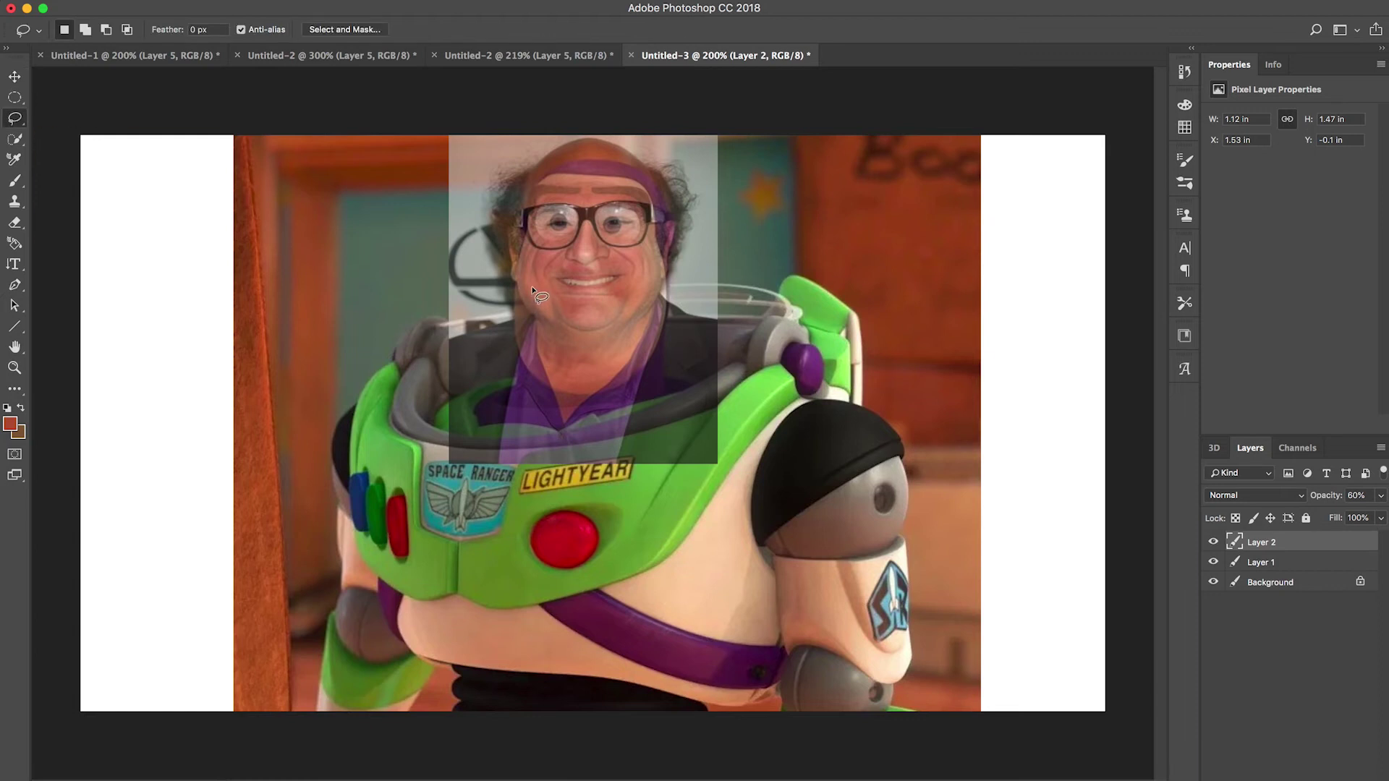
{"action": "left_click_drag", "start_coordinate": [643, 271], "coordinate": [646, 209]}
{"action": "mouse_move", "coordinate": [637, 291]}
{"action": "left_mouse_down"}
{"action": "mouse_move", "coordinate": [655, 230]}
{"action": "mouse_move", "coordinate": [634, 185]}
{"action": "mouse_move", "coordinate": [532, 194]}
{"action": "left_mouse_up"}
{"action": "left_click_drag", "start_coordinate": [536, 248], "coordinate": [543, 293]}
Step: Copy the lassoed face to a new layer and delete the full portrait on Layer 2
{"action": "key", "text": "super+j"}
{"action": "key", "text": "v"}
{"action": "left_click", "coordinate": [520, 372]}
{"action": "key", "text": "BackSpace"}
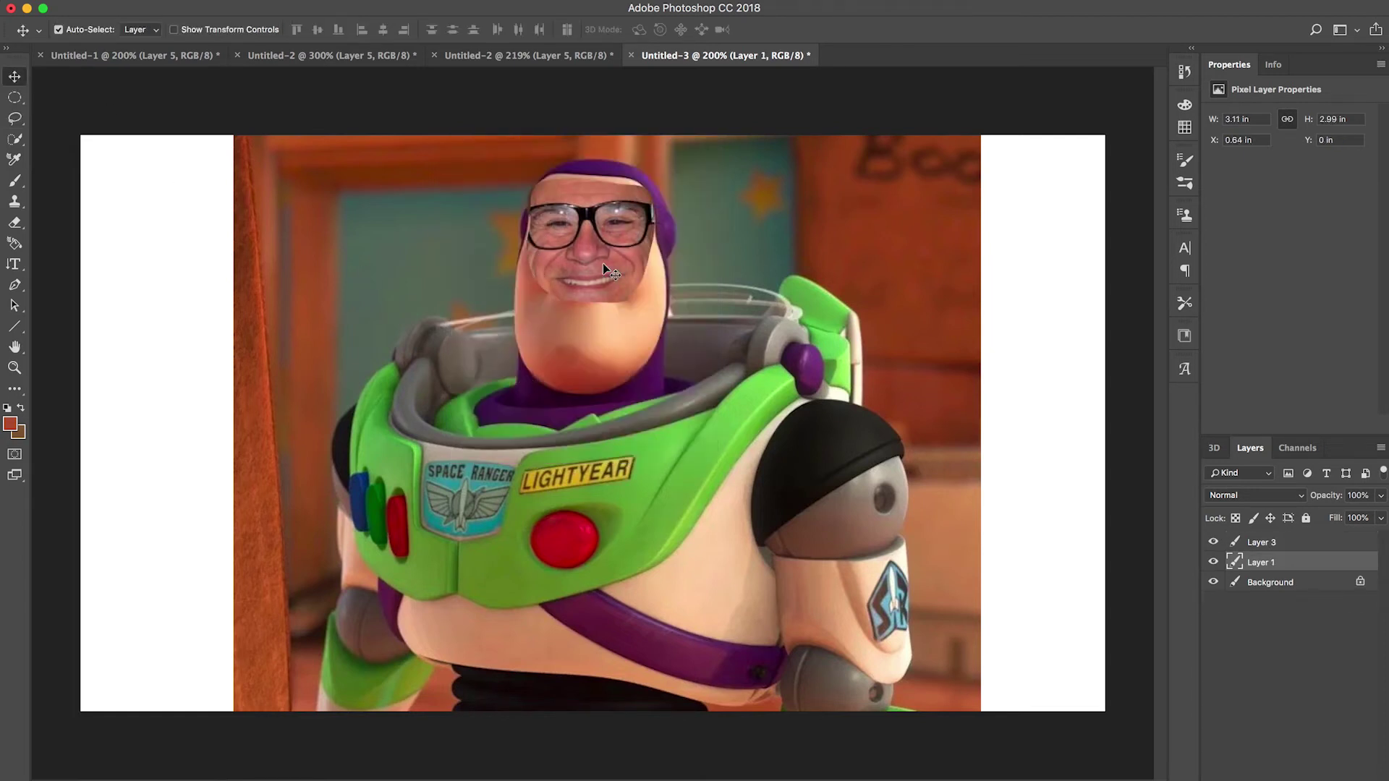
Step: Enlarge the cut-out face on Layer 3 to about 0.57 by 0.57 in and shift it to fit the space ranger's head
{"action": "left_click", "coordinate": [604, 265]}
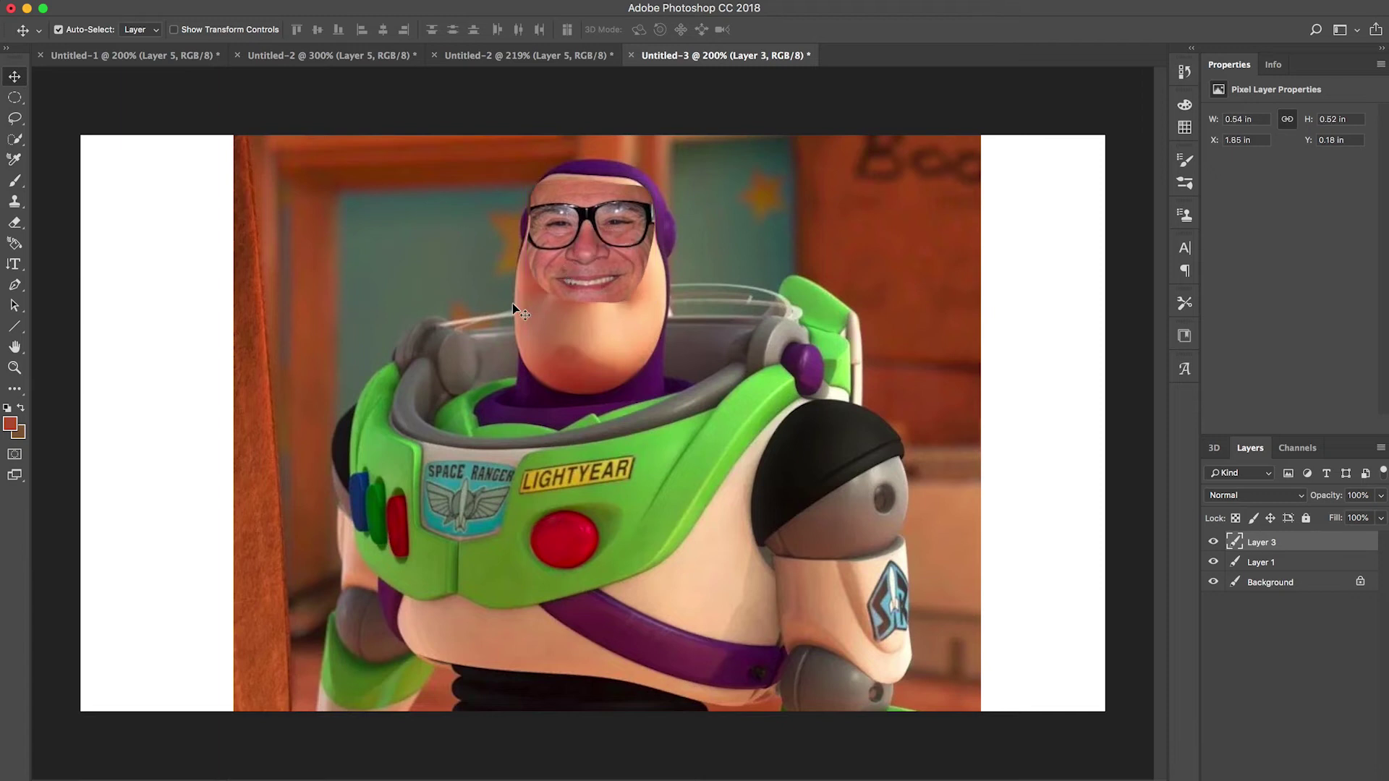
{"action": "key", "text": "super+t"}
{"action": "mouse_move", "coordinate": [561, 279]}
{"action": "left_mouse_down"}
{"action": "mouse_move", "coordinate": [586, 308]}
{"action": "mouse_move", "coordinate": [655, 314]}
{"action": "left_mouse_up"}
{"action": "left_click_drag", "start_coordinate": [521, 308], "coordinate": [517, 313]}
{"action": "key", "text": "Return"}
Step: Trim the edge of the cut-out face beside the head's outline with the Lasso and Eraser tools
{"action": "key", "text": "l"}
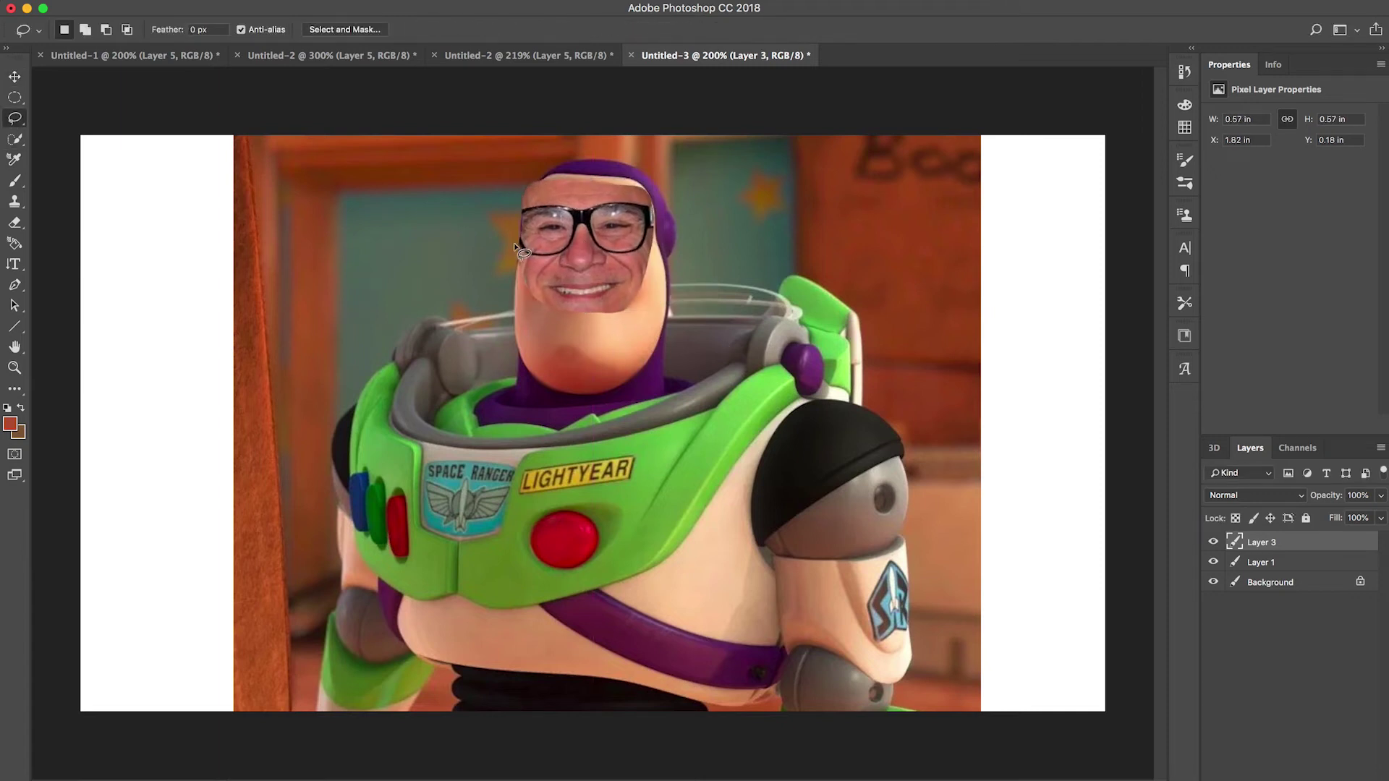
{"action": "mouse_move", "coordinate": [536, 188]}
{"action": "left_mouse_down"}
{"action": "mouse_move", "coordinate": [611, 181]}
{"action": "mouse_move", "coordinate": [644, 195]}
{"action": "mouse_move", "coordinate": [615, 136]}
{"action": "mouse_move", "coordinate": [467, 273]}
{"action": "mouse_move", "coordinate": [405, 259]}
{"action": "mouse_move", "coordinate": [541, 188]}
{"action": "left_mouse_up"}
{"action": "key", "text": "Return"}
{"action": "left_click_drag", "start_coordinate": [506, 164], "coordinate": [521, 209]}
{"action": "left_click", "coordinate": [14, 222]}
{"action": "left_click", "coordinate": [15, 118]}
{"action": "left_click", "coordinate": [193, 109]}
{"action": "key", "text": "e"}
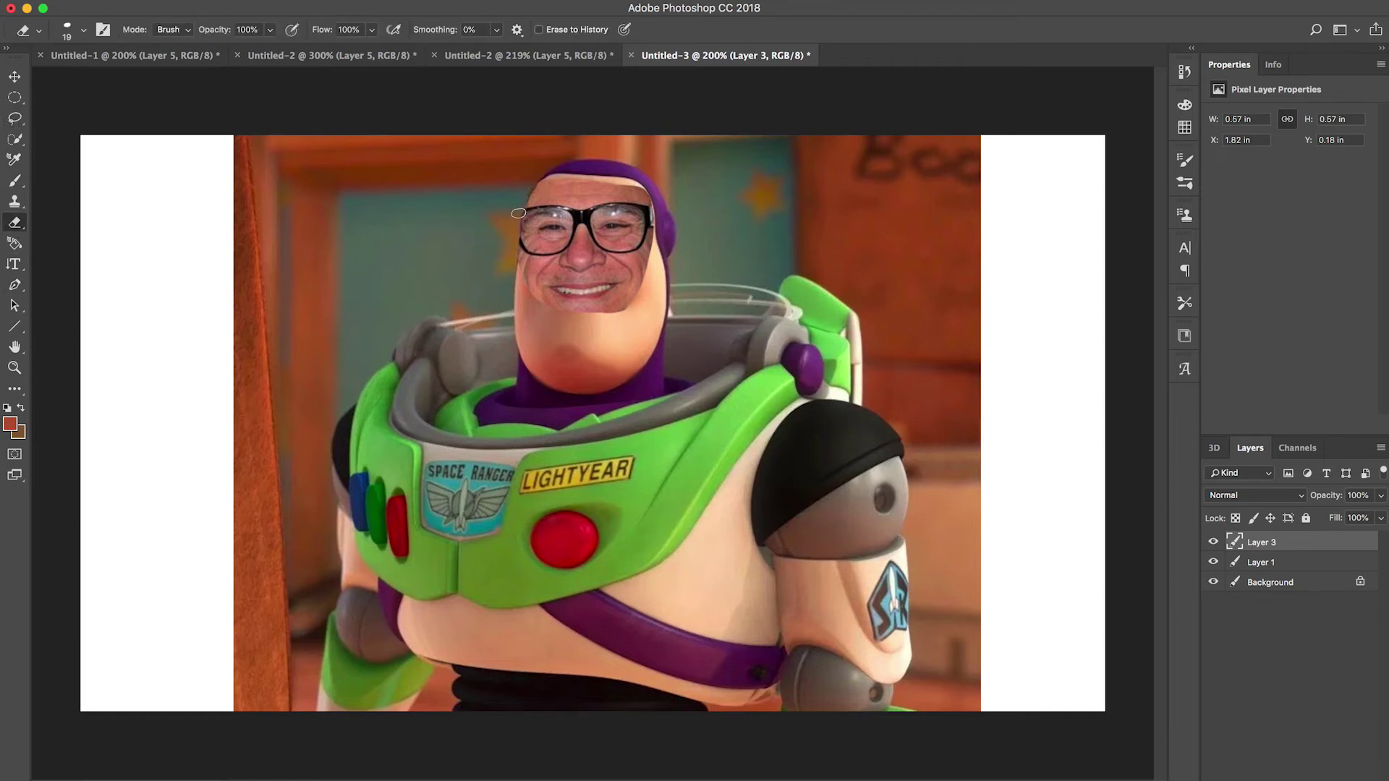
Step: Select the outline of the cut-out face on Layer 3 with Quick Selection and expand the selection by 6 pixels
{"action": "left_click", "coordinate": [15, 77]}
{"action": "right_click", "coordinate": [597, 243]}
{"action": "left_click", "coordinate": [628, 252]}
{"action": "left_click", "coordinate": [218, 1]}
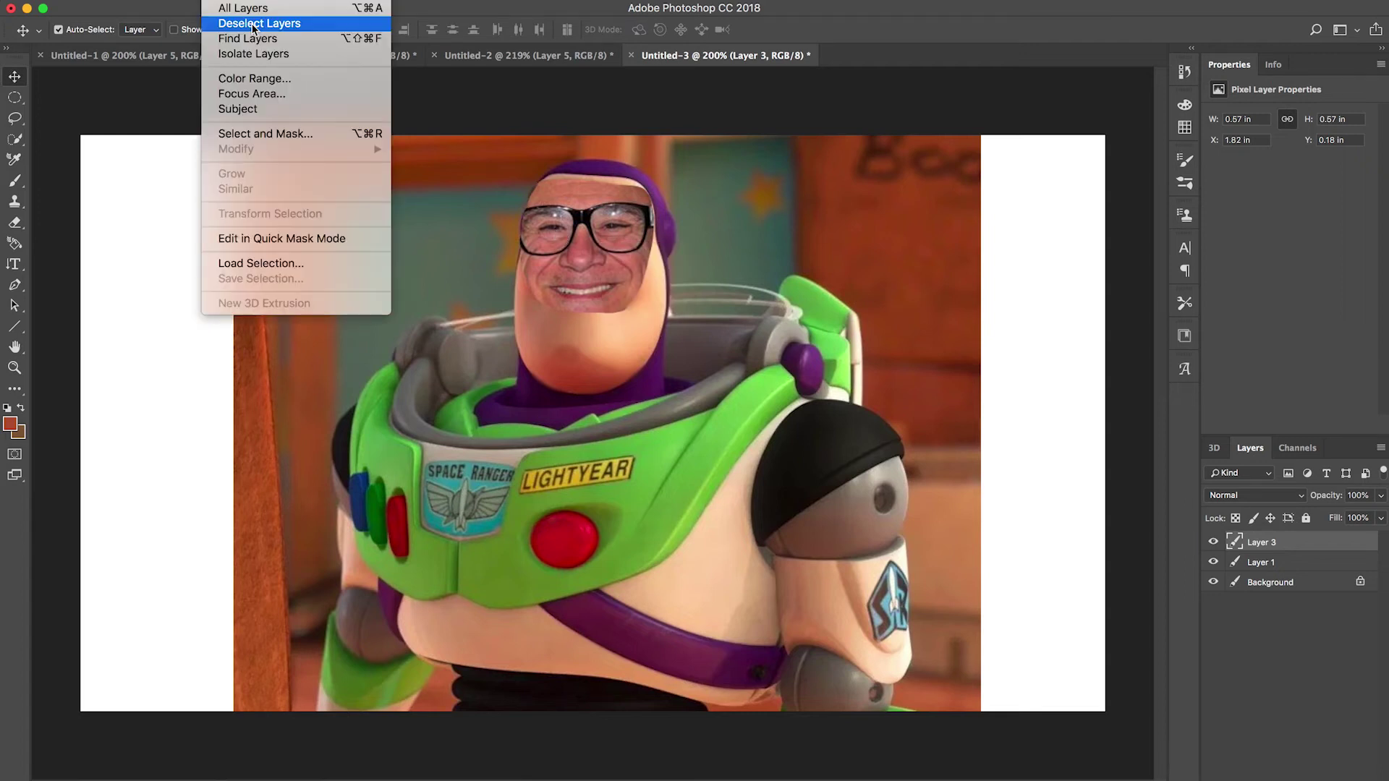
{"action": "left_click", "coordinate": [416, 120]}
{"action": "left_click", "coordinate": [14, 138]}
{"action": "left_click_drag", "start_coordinate": [522, 246], "coordinate": [662, 260]}
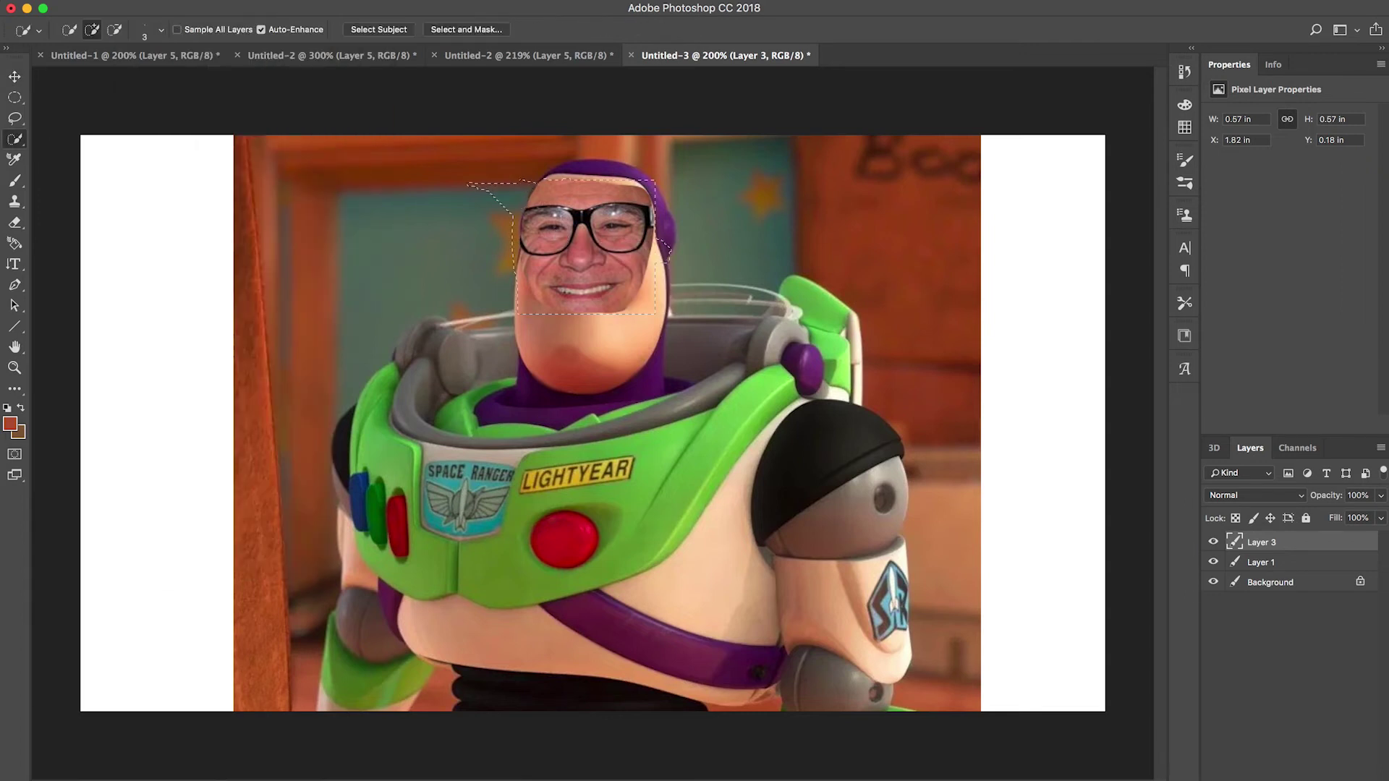
{"action": "left_click", "coordinate": [221, 1]}
{"action": "mouse_move", "coordinate": [253, 149]}
{"action": "left_click", "coordinate": [441, 177]}
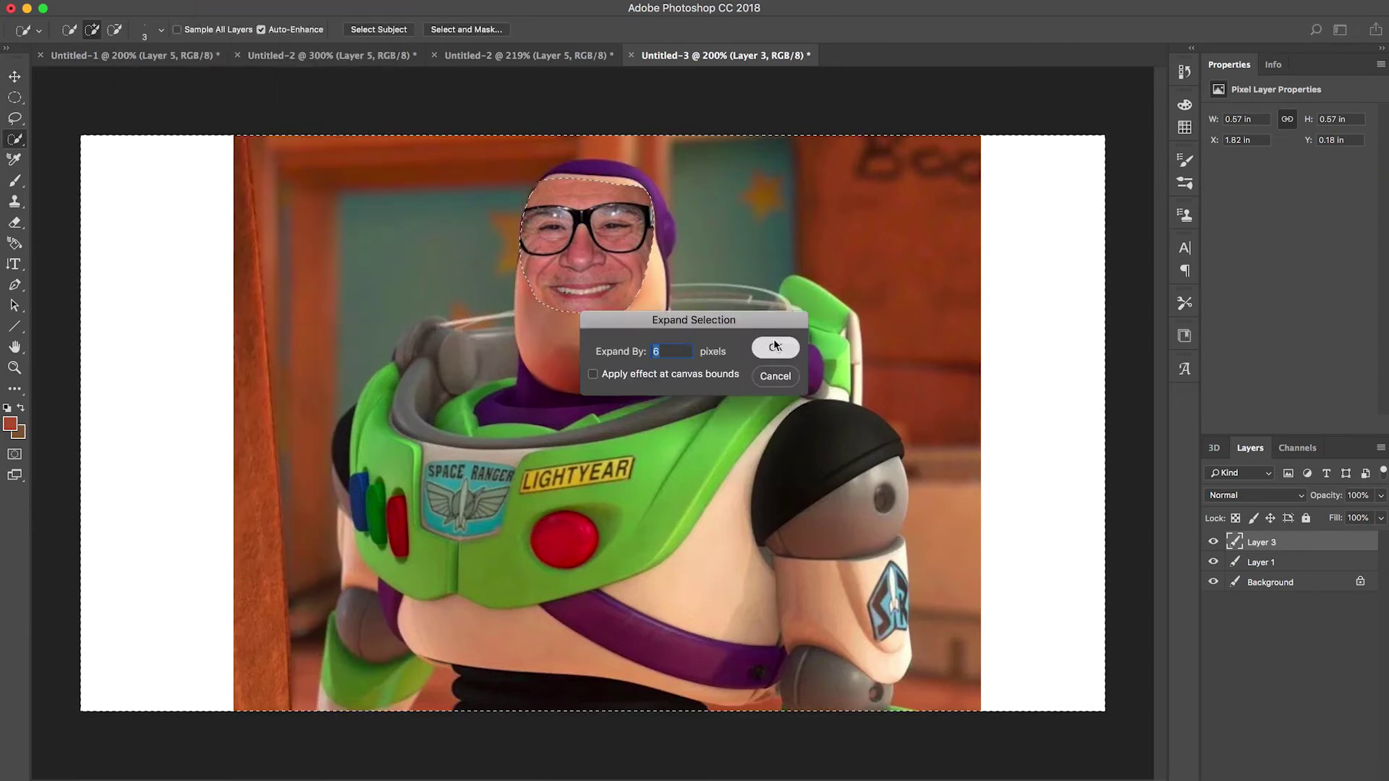
{"action": "key", "text": "Return"}
Step: Hide Layer 3, delete the selected face area from Layer 1, and show and reselect Layer 3
{"action": "left_click", "coordinate": [1218, 559]}
{"action": "left_click", "coordinate": [1213, 542]}
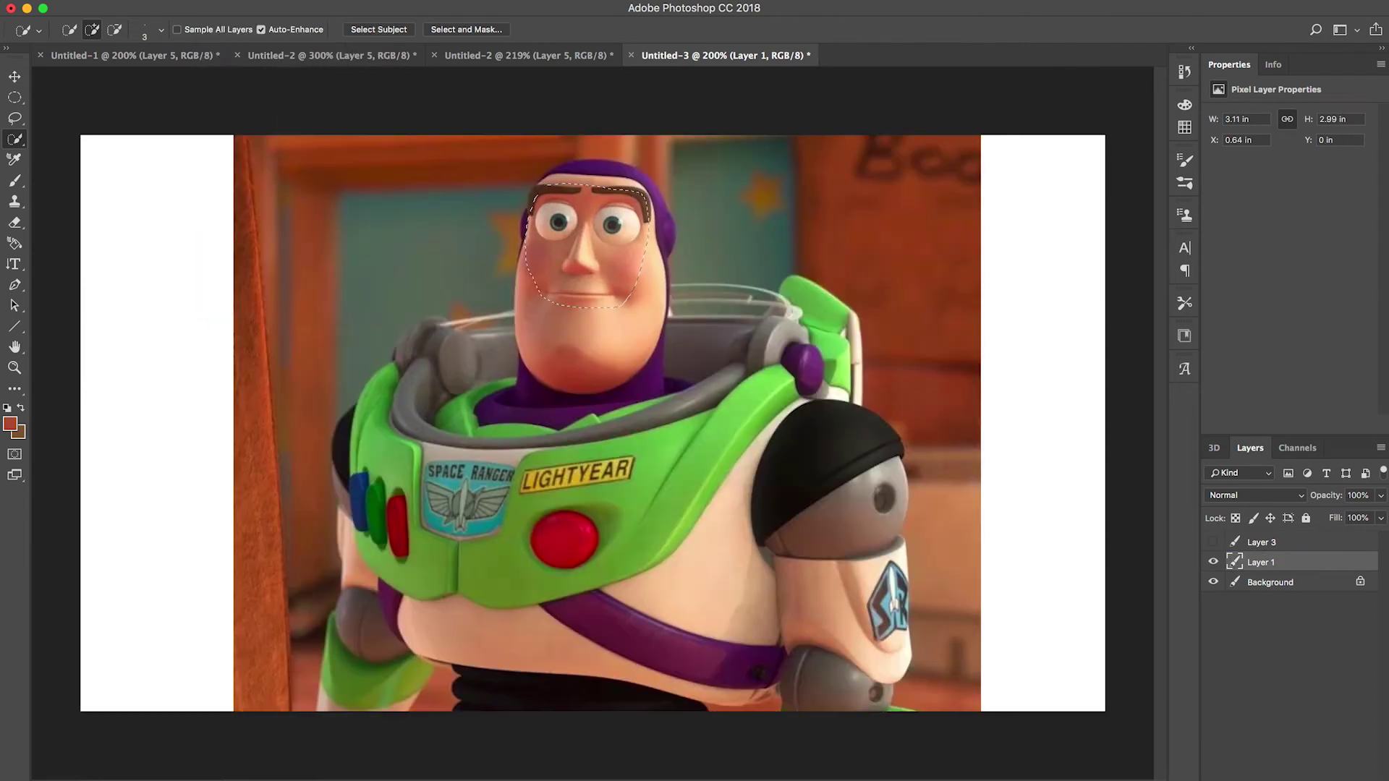
{"action": "key", "text": "Delete"}
{"action": "left_click", "coordinate": [1213, 542]}
{"action": "left_click", "coordinate": [1259, 541]}
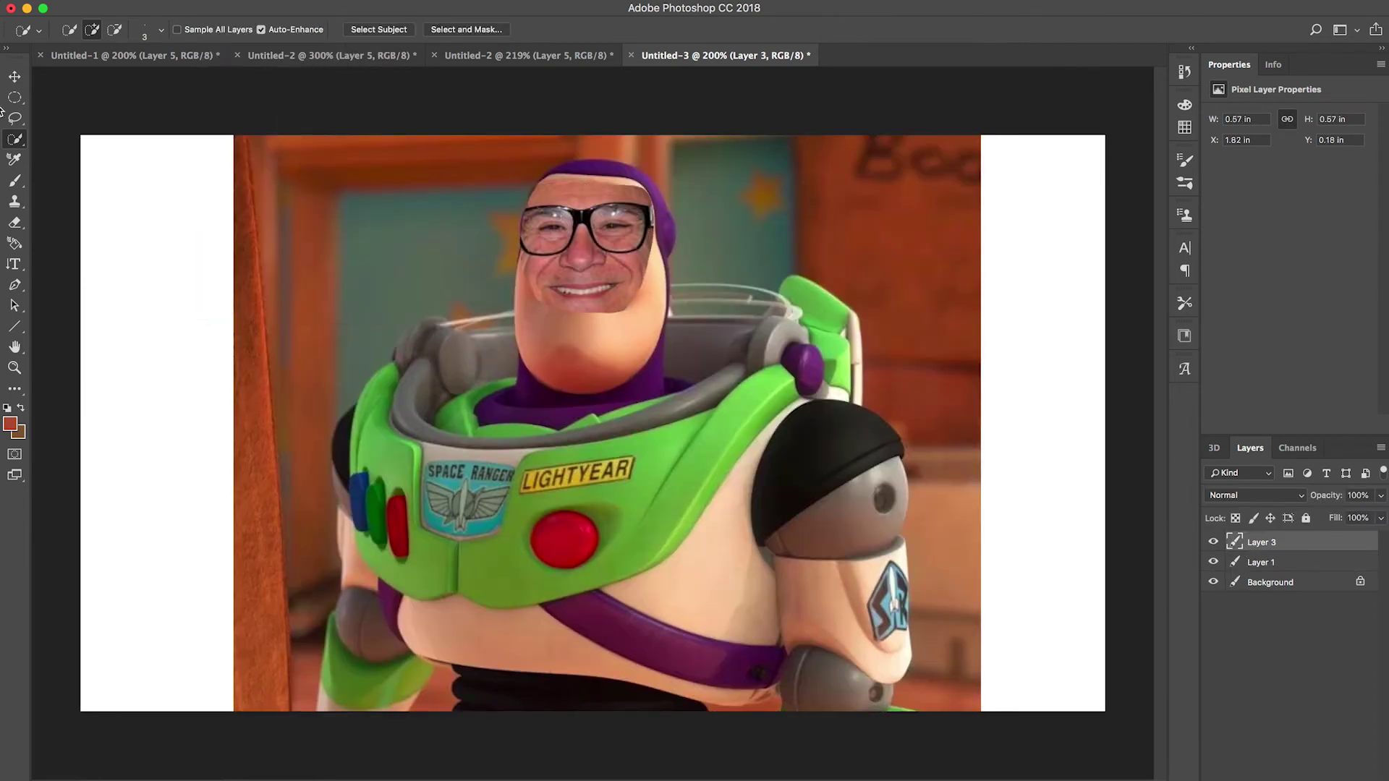
Step: Try to auto-blend Layer 3 with Layer 1 and undo the blend
{"action": "key", "text": "v"}
{"action": "left_click", "coordinate": [1339, 566], "text": "shift"}
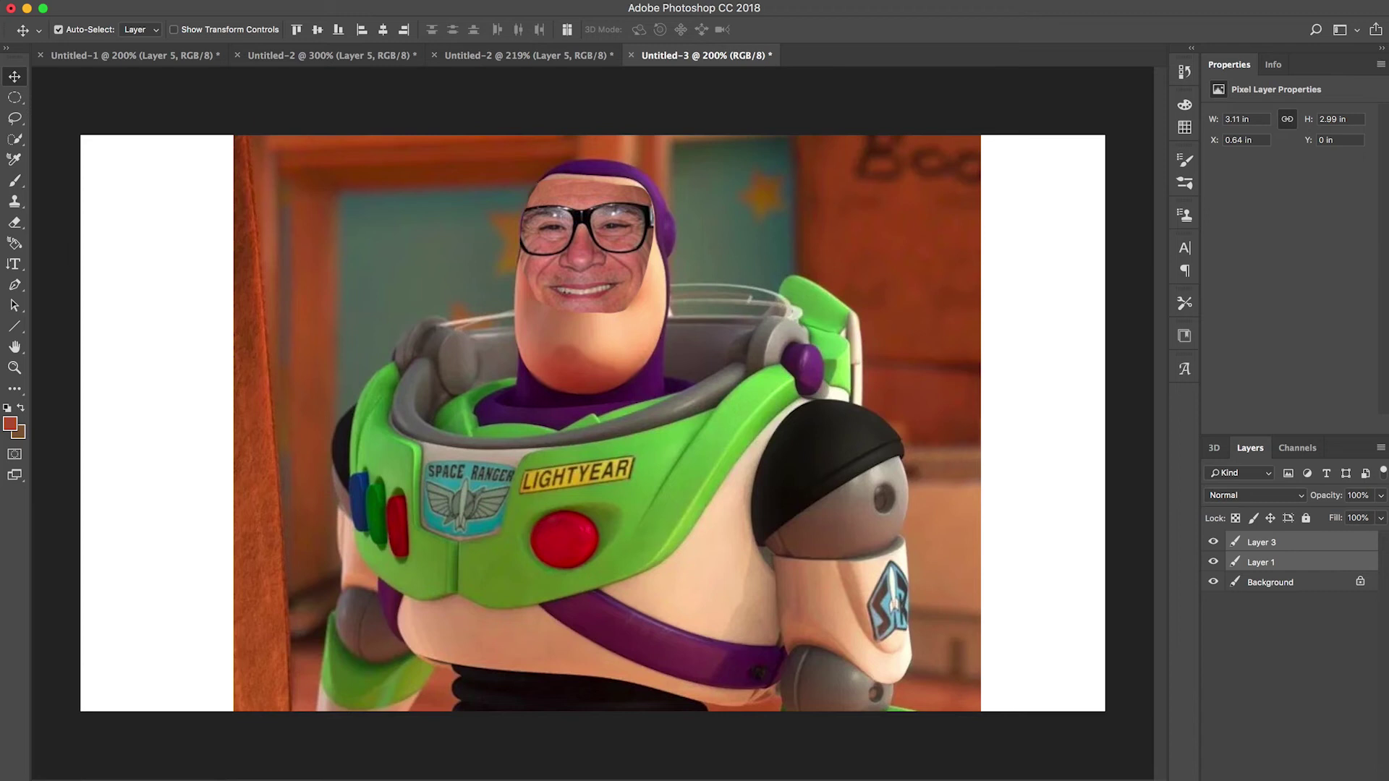
{"action": "left_click", "coordinate": [52, 2]}
{"action": "left_click", "coordinate": [116, 304]}
{"action": "left_click", "coordinate": [791, 228]}
{"action": "left_click", "coordinate": [821, 223]}
{"action": "key", "text": "super+z"}
Step: Clear the selection and auto-blend the cut-out face on Layer 3 with the space ranger on Layer 1
{"action": "left_click", "coordinate": [14, 117]}
{"action": "mouse_move", "coordinate": [524, 196]}
{"action": "left_mouse_down"}
{"action": "mouse_move", "coordinate": [614, 197]}
{"action": "mouse_move", "coordinate": [449, 180]}
{"action": "mouse_move", "coordinate": [522, 195]}
{"action": "left_mouse_up"}
{"action": "key", "text": "super+d"}
{"action": "left_click", "coordinate": [55, 1]}
{"action": "left_click", "coordinate": [306, 259]}
{"action": "left_click", "coordinate": [1261, 563], "text": "shift"}
{"action": "left_click", "coordinate": [55, 2]}
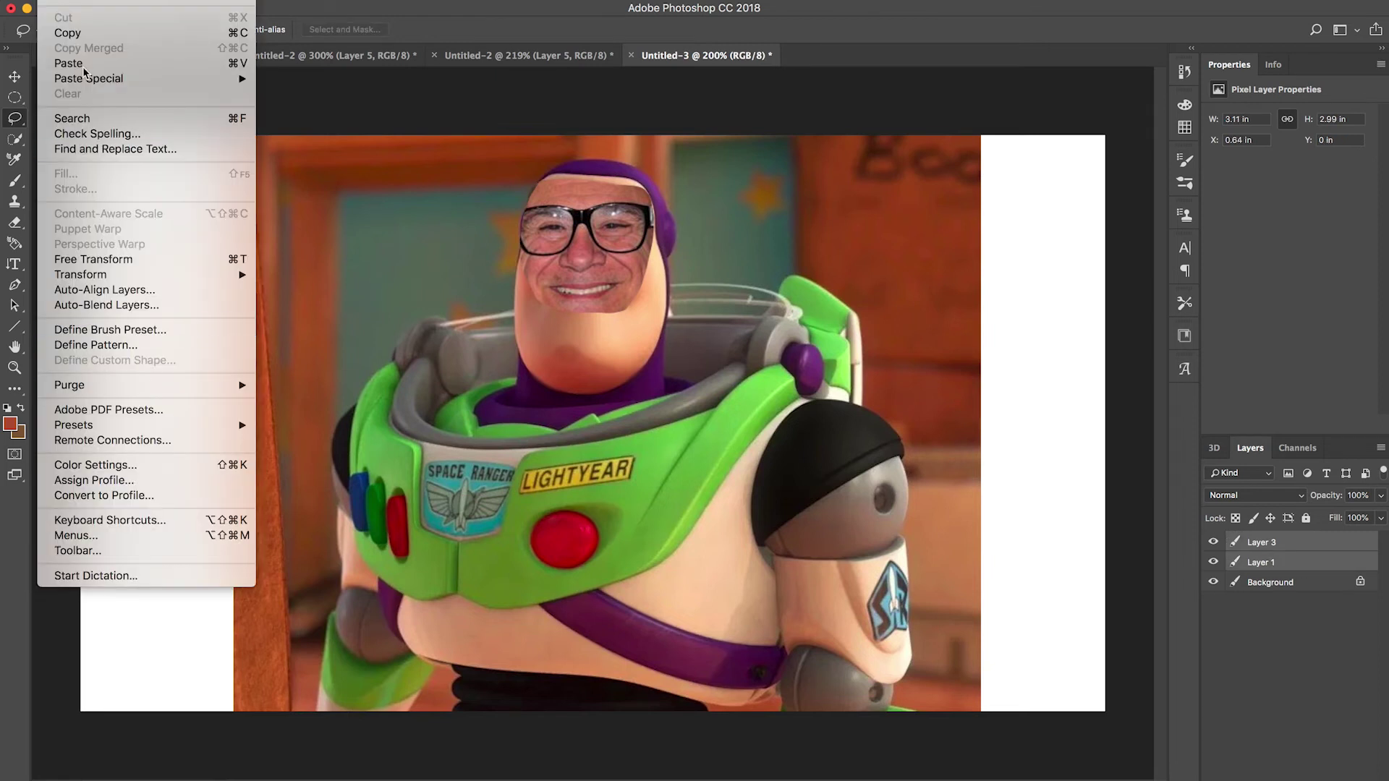
{"action": "left_click", "coordinate": [116, 306]}
{"action": "left_click", "coordinate": [793, 229]}
{"action": "left_click", "coordinate": [813, 221]}
{"action": "key", "text": "r"}
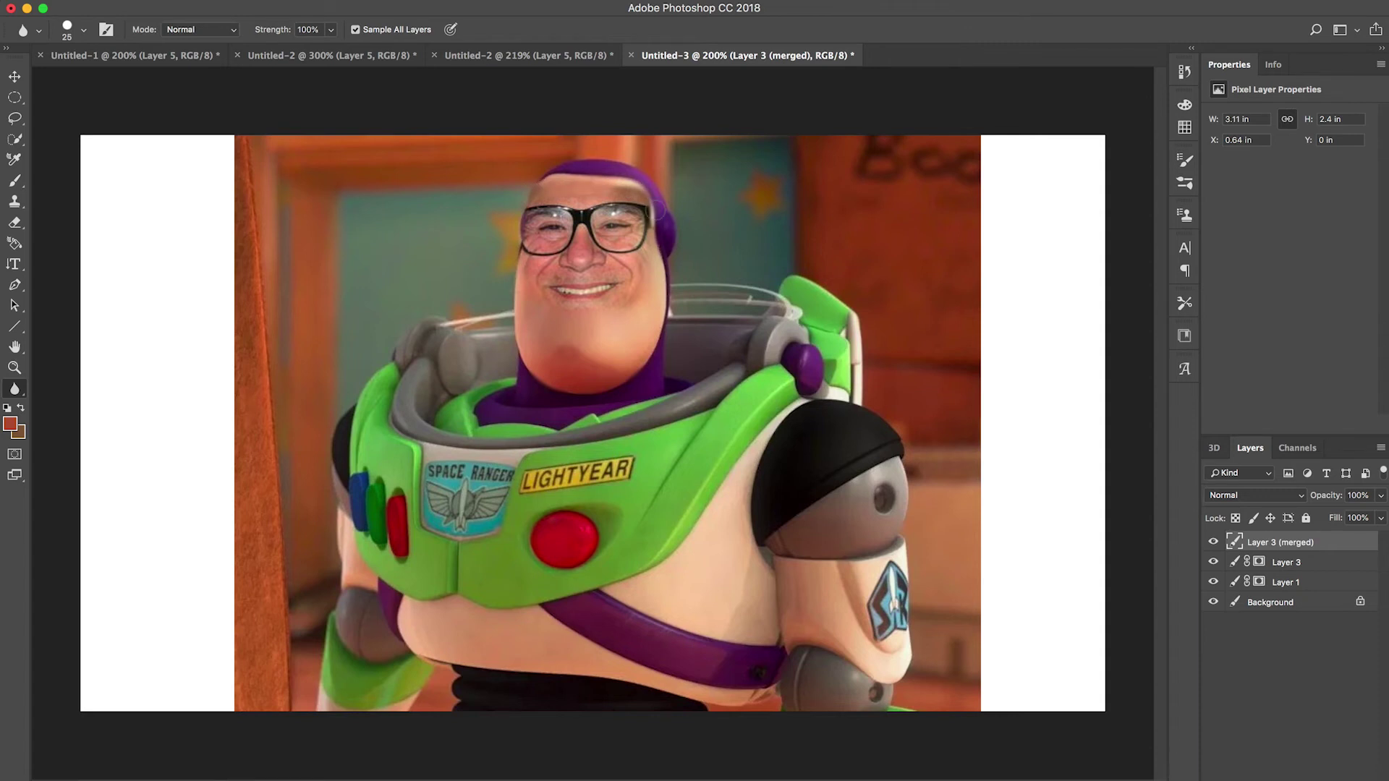
{"action": "left_click", "coordinate": [15, 180]}
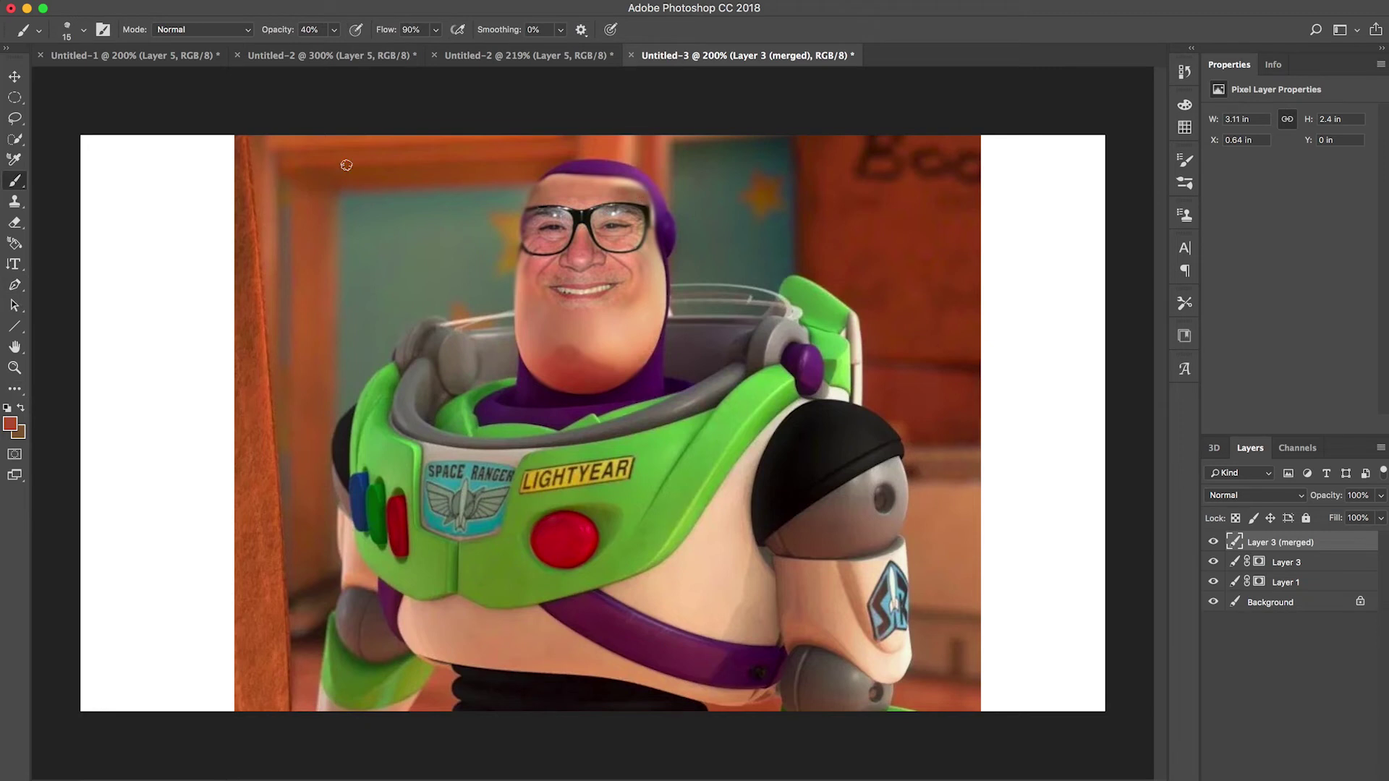
{"action": "key", "text": "r"}
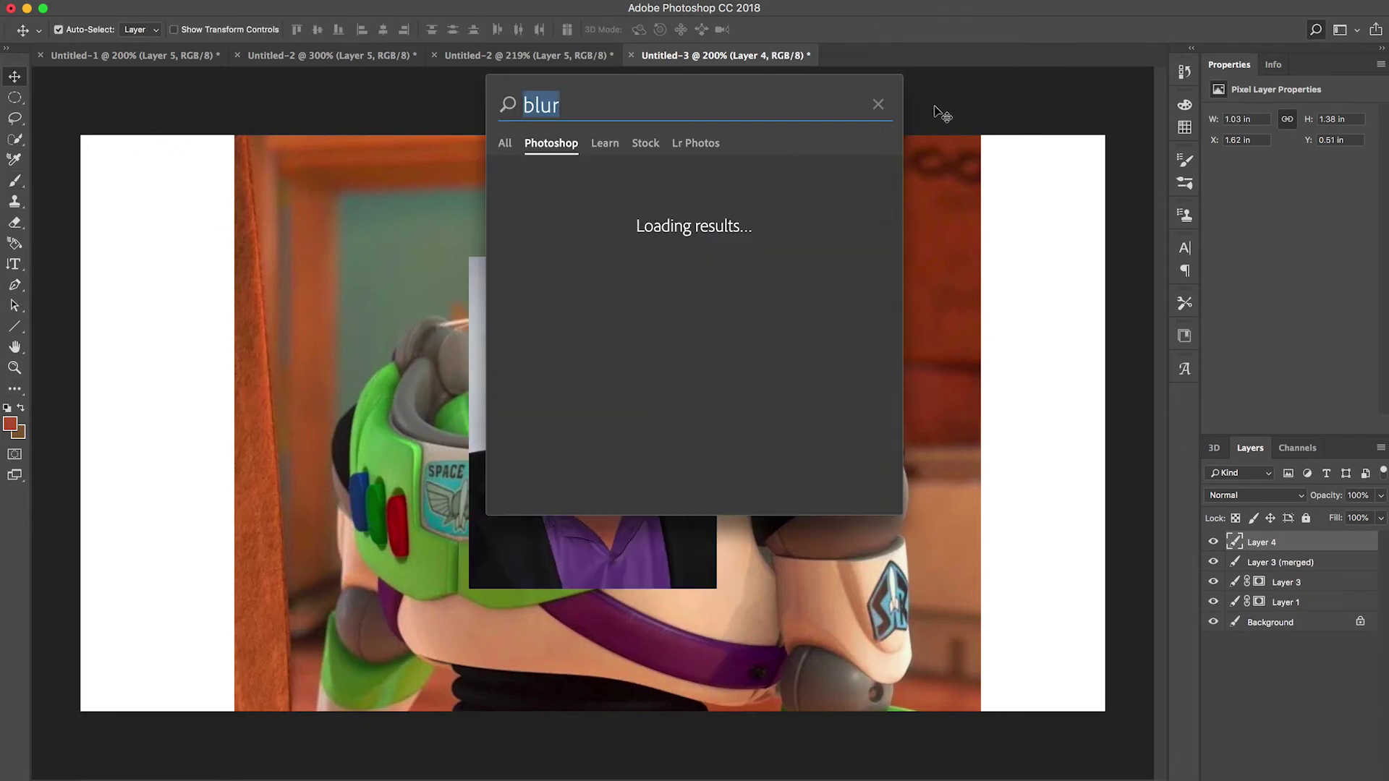
{"action": "type", "text": "fli"}
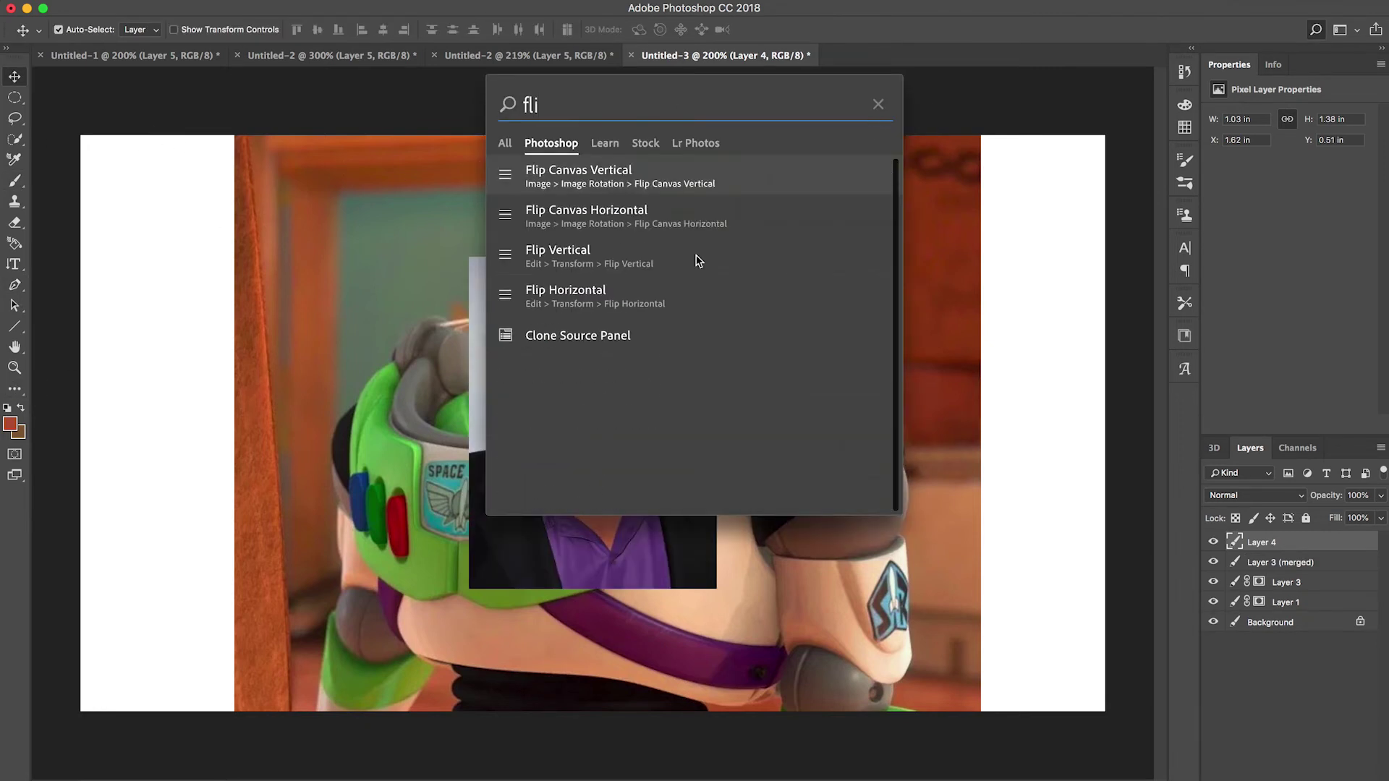
{"action": "key", "text": "Escape"}
Step: Set the portrait on Layer 4 to 60% opacity and enlarge it slightly over the space ranger's blended face
{"action": "key", "text": "6"}
{"action": "mouse_move", "coordinate": [599, 424]}
{"action": "left_mouse_down"}
{"action": "mouse_move", "coordinate": [612, 410]}
{"action": "mouse_move", "coordinate": [600, 398]}
{"action": "left_mouse_up"}
{"action": "left_click", "coordinate": [539, 326], "text": "super"}
{"action": "key", "text": "super+t"}
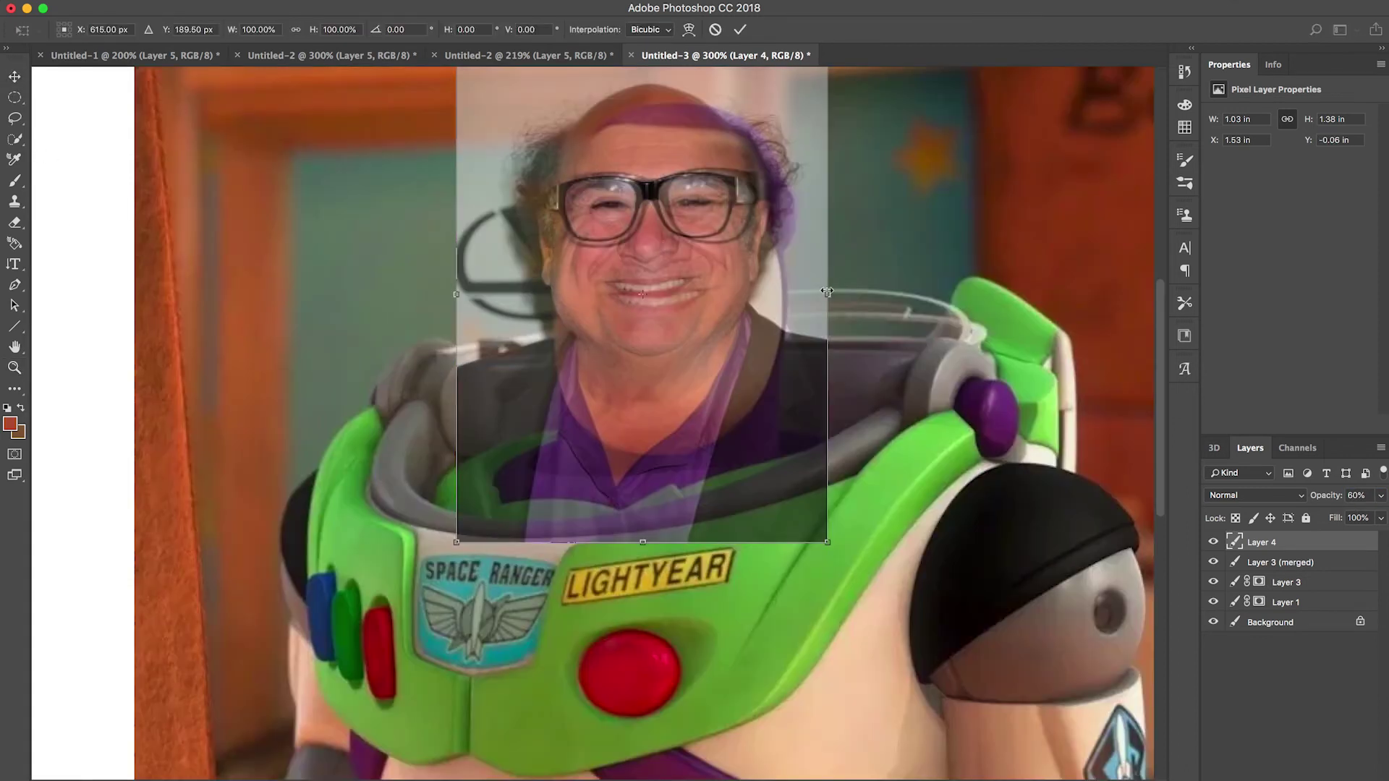
{"action": "left_click_drag", "start_coordinate": [828, 291], "coordinate": [844, 291]}
{"action": "left_click_drag", "start_coordinate": [456, 542], "coordinate": [440, 554]}
{"action": "left_click_drag", "start_coordinate": [545, 536], "coordinate": [551, 528]}
{"action": "left_click_drag", "start_coordinate": [851, 549], "coordinate": [857, 561]}
{"action": "scroll", "coordinate": [608, 374], "scroll_direction": "up", "scroll_amount": 2}
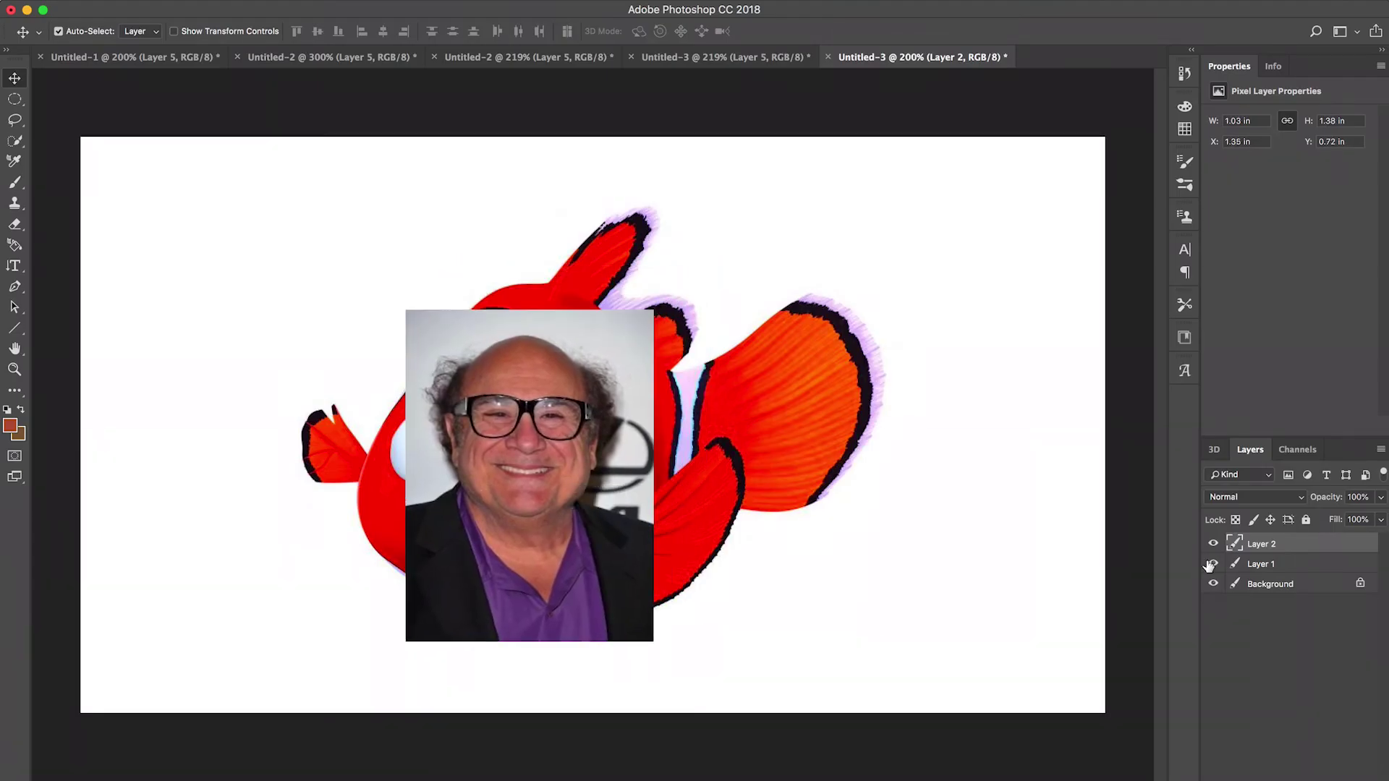
Step: Set the clownfish document's Layer 2 portrait to 60% opacity, rotate it about 17° and enlarge it to about 134% by 114% over the fish's face
{"action": "key", "text": "6"}
{"action": "left_click_drag", "start_coordinate": [476, 522], "coordinate": [434, 534]}
{"action": "key", "text": "super+t"}
{"action": "left_click_drag", "start_coordinate": [619, 329], "coordinate": [660, 406]}
{"action": "left_click_drag", "start_coordinate": [458, 492], "coordinate": [445, 522]}
{"action": "left_click_drag", "start_coordinate": [355, 473], "coordinate": [285, 444]}
{"action": "left_click_drag", "start_coordinate": [403, 542], "coordinate": [445, 563]}
{"action": "left_click_drag", "start_coordinate": [335, 467], "coordinate": [311, 460]}
{"action": "left_click_drag", "start_coordinate": [300, 453], "coordinate": [294, 467]}
{"action": "left_click_drag", "start_coordinate": [497, 490], "coordinate": [508, 500]}
{"action": "left_click_drag", "start_coordinate": [531, 376], "coordinate": [545, 333]}
{"action": "left_click_drag", "start_coordinate": [517, 463], "coordinate": [501, 472]}
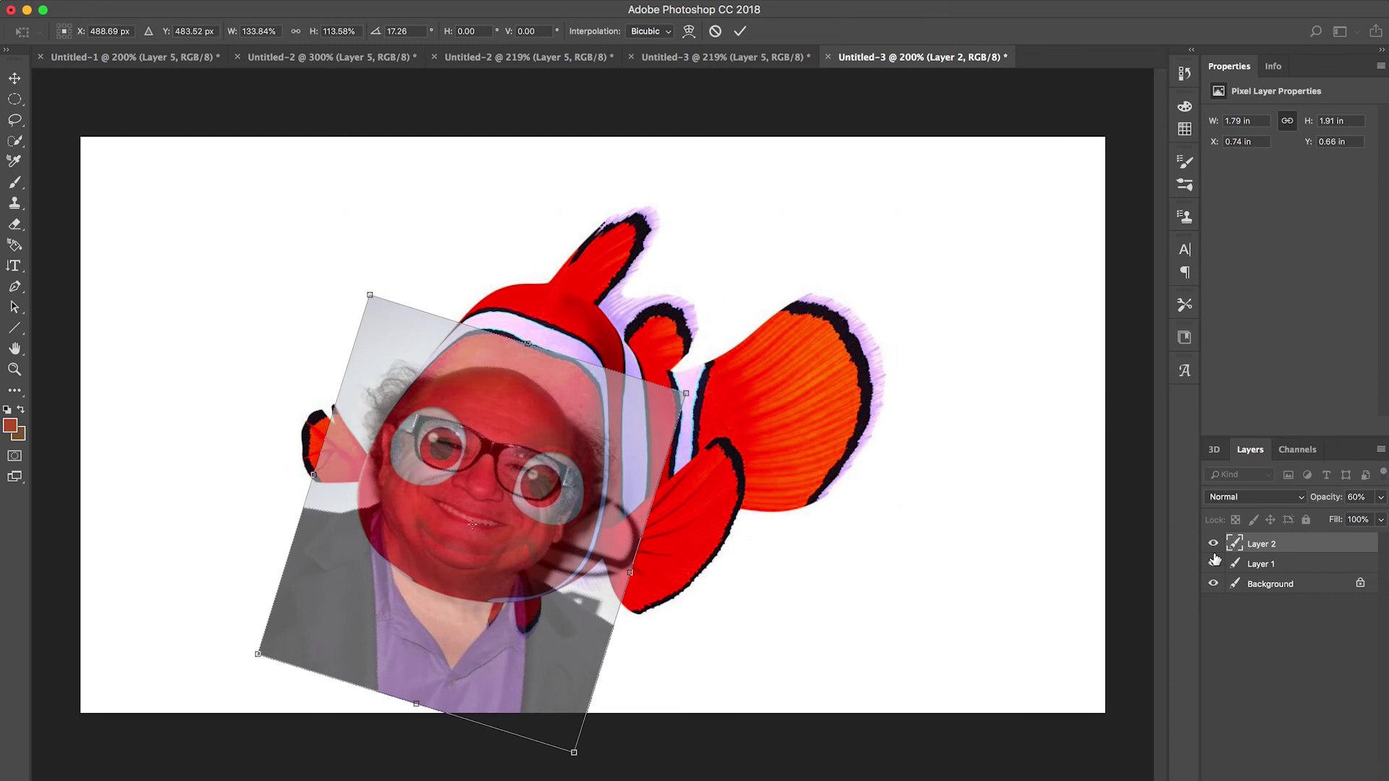
{"action": "key", "text": "Return"}
Step: Fine-tune the tilted portrait on Layer 2 to about 1.84 by 1.99 in so the glasses fit the fish's eyes
{"action": "key", "text": "super+t"}
{"action": "left_click_drag", "start_coordinate": [471, 295], "coordinate": [471, 286]}
{"action": "left_click_drag", "start_coordinate": [478, 430], "coordinate": [485, 436]}
{"action": "left_click_drag", "start_coordinate": [712, 447], "coordinate": [715, 457]}
{"action": "left_click", "coordinate": [14, 120]}
{"action": "left_click", "coordinate": [829, 226]}
Step: Try lassoing the man's chin on Layer 2 and nudging the selected part down slightly
{"action": "mouse_move", "coordinate": [400, 516]}
{"action": "left_mouse_down"}
{"action": "mouse_move", "coordinate": [419, 545]}
{"action": "mouse_move", "coordinate": [495, 579]}
{"action": "left_mouse_up"}
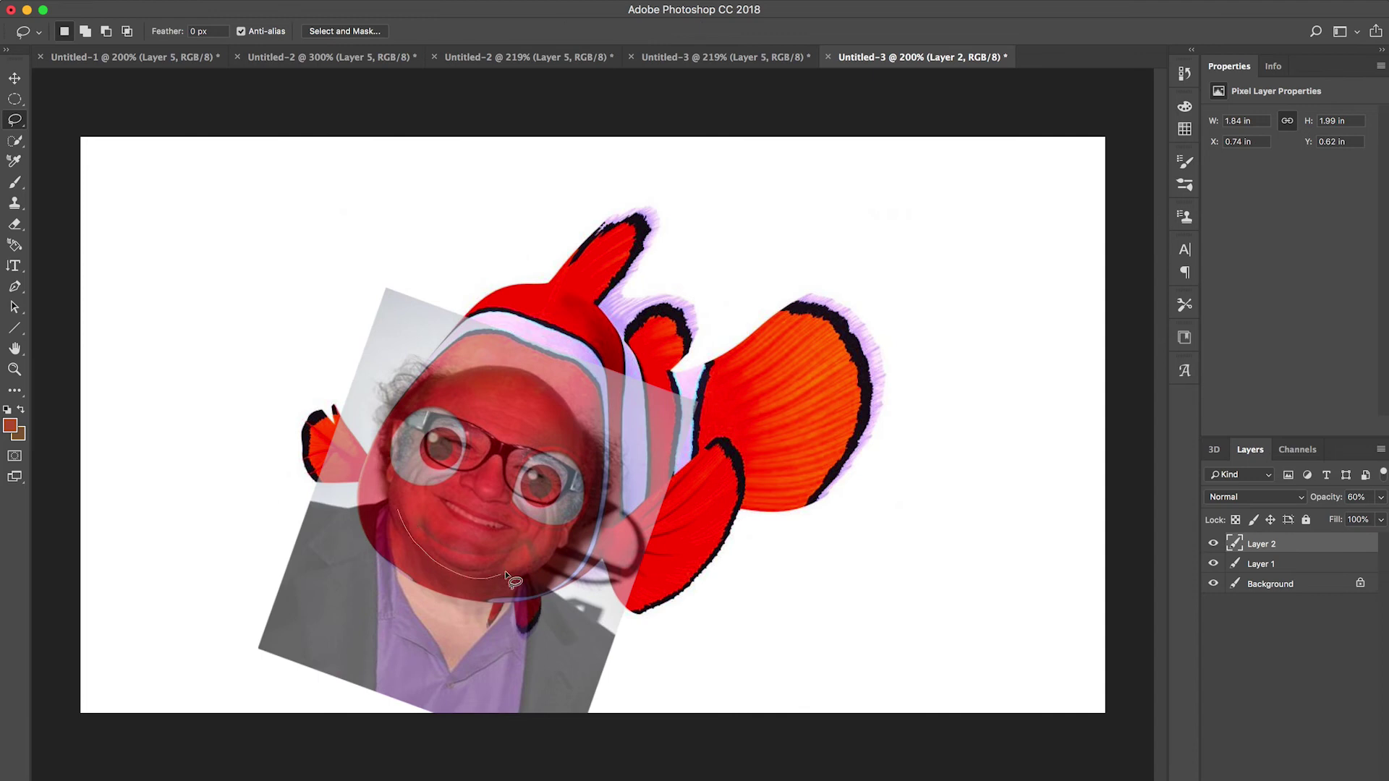
{"action": "left_click_drag", "start_coordinate": [544, 500], "coordinate": [546, 502]}
{"action": "mouse_move", "coordinate": [424, 549]}
{"action": "left_mouse_down"}
{"action": "mouse_move", "coordinate": [481, 579]}
{"action": "mouse_move", "coordinate": [530, 542]}
{"action": "mouse_move", "coordinate": [582, 467]}
{"action": "mouse_move", "coordinate": [531, 382]}
{"action": "mouse_move", "coordinate": [420, 406]}
{"action": "mouse_move", "coordinate": [408, 439]}
{"action": "mouse_move", "coordinate": [414, 517]}
{"action": "mouse_move", "coordinate": [473, 579]}
{"action": "mouse_move", "coordinate": [544, 526]}
{"action": "mouse_move", "coordinate": [574, 524]}
{"action": "mouse_move", "coordinate": [585, 496]}
{"action": "mouse_move", "coordinate": [569, 446]}
{"action": "mouse_move", "coordinate": [428, 404]}
{"action": "mouse_move", "coordinate": [393, 415]}
{"action": "mouse_move", "coordinate": [400, 515]}
{"action": "mouse_move", "coordinate": [449, 584]}
{"action": "left_mouse_up"}
{"action": "key", "text": "super+t"}
{"action": "left_click_drag", "start_coordinate": [488, 576], "coordinate": [488, 581]}
{"action": "key", "text": "Return"}
{"action": "key", "text": "super+d"}
Step: Lasso the man's face on Layer 2 from the chin around the glasses and forehead
{"action": "mouse_move", "coordinate": [424, 549]}
{"action": "left_mouse_down"}
{"action": "mouse_move", "coordinate": [463, 573]}
{"action": "mouse_move", "coordinate": [529, 556]}
{"action": "left_mouse_up"}
{"action": "left_click", "coordinate": [810, 234]}
{"action": "mouse_move", "coordinate": [417, 525]}
{"action": "left_mouse_down"}
{"action": "mouse_move", "coordinate": [430, 558]}
{"action": "mouse_move", "coordinate": [499, 578]}
{"action": "mouse_move", "coordinate": [561, 534]}
{"action": "left_mouse_up"}
{"action": "mouse_move", "coordinate": [558, 412]}
{"action": "left_mouse_down"}
{"action": "mouse_move", "coordinate": [526, 384]}
{"action": "mouse_move", "coordinate": [463, 389]}
{"action": "left_mouse_up"}
{"action": "left_click_drag", "start_coordinate": [421, 521], "coordinate": [417, 527]}
Step: Copy the lassoed face to a new layer and delete the tilted full portrait
{"action": "key", "text": "super+c"}
{"action": "key", "text": "super+v"}
{"action": "key", "text": "v"}
{"action": "left_click", "coordinate": [343, 565]}
{"action": "key", "text": "Delete"}
Step: Try trimming the forehead and temple edge of the cut-out face on Layer 3 with the Eraser
{"action": "key", "text": "e"}
{"action": "left_click_drag", "start_coordinate": [382, 400], "coordinate": [405, 414]}
{"action": "key", "text": "alt+bracketright"}
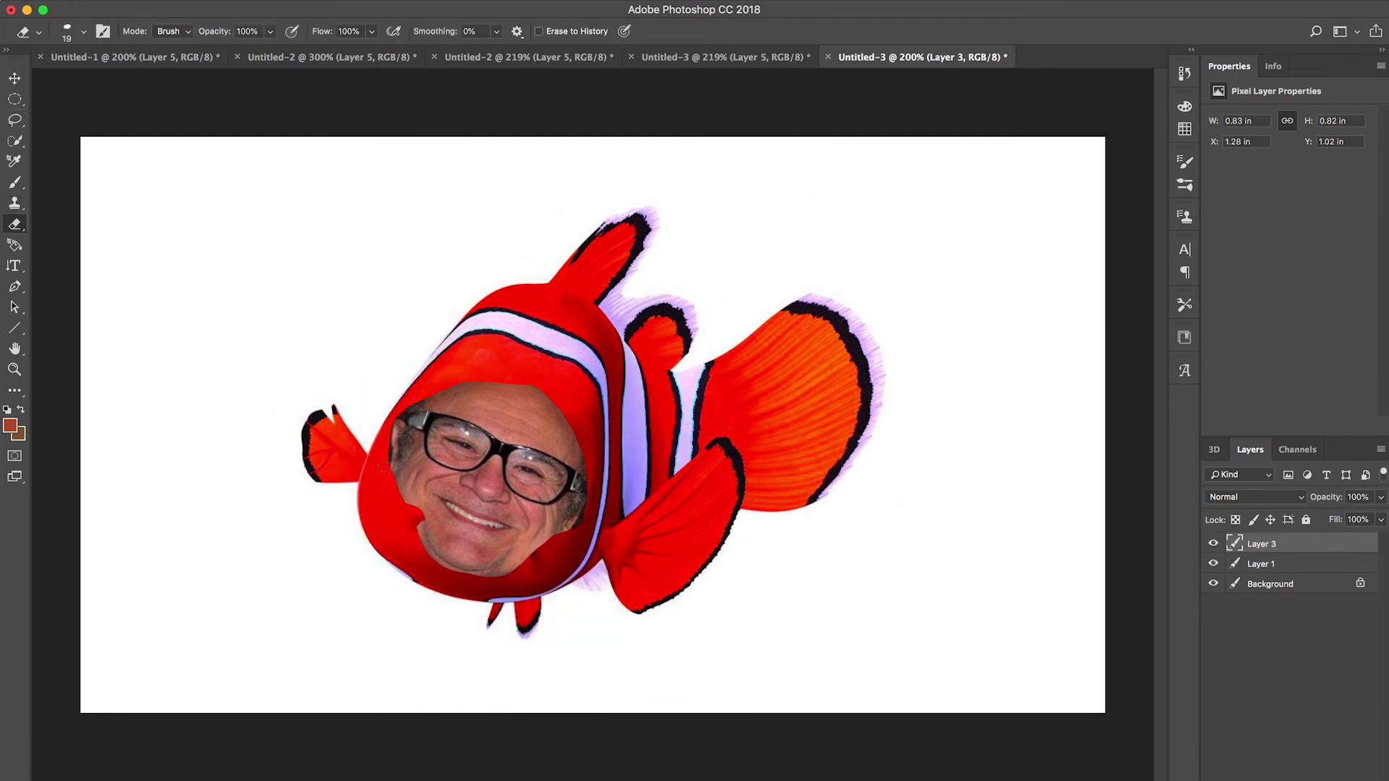
{"action": "left_click_drag", "start_coordinate": [456, 392], "coordinate": [399, 421]}
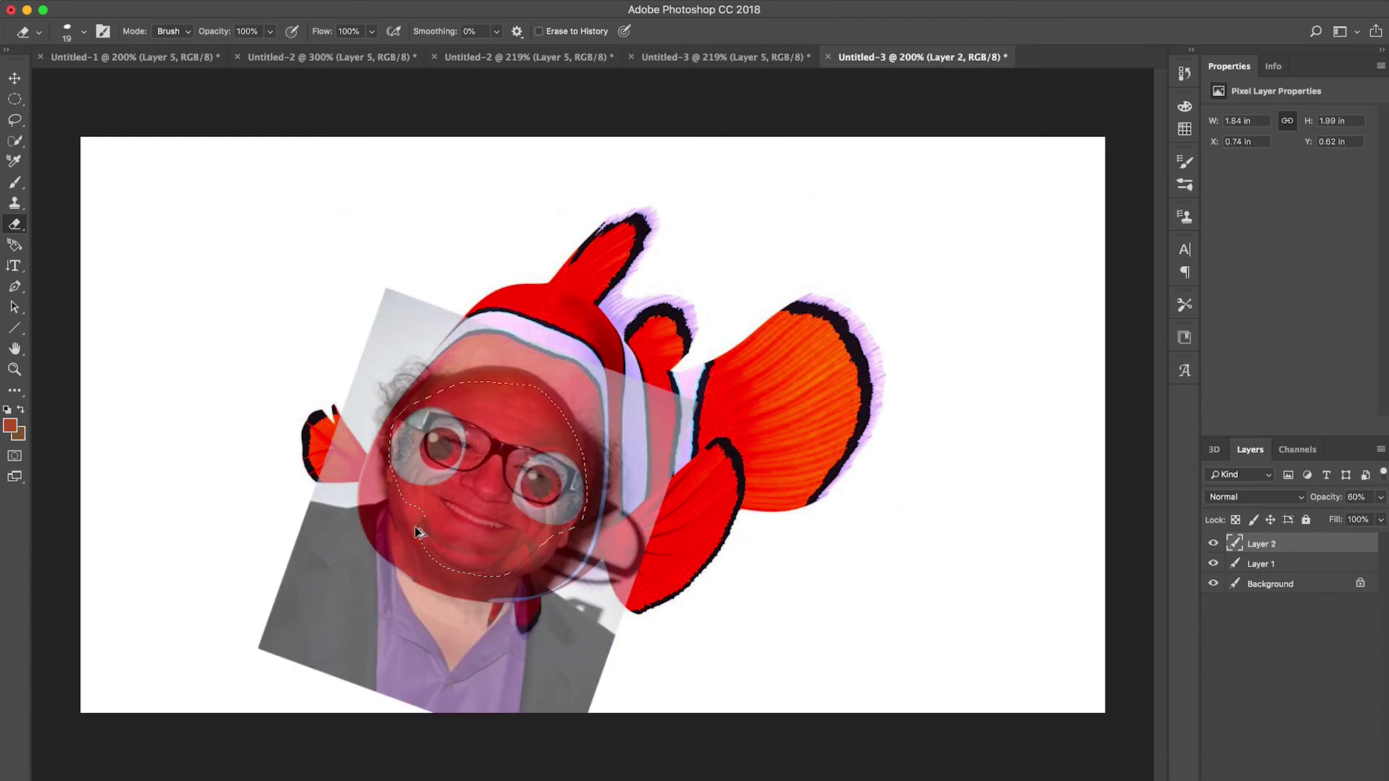
Step: Lasso the man's face on Layer 2 again, following a smoother jaw and forehead outline
{"action": "key", "text": "l"}
{"action": "mouse_move", "coordinate": [407, 509]}
{"action": "left_mouse_down"}
{"action": "mouse_move", "coordinate": [437, 568]}
{"action": "mouse_move", "coordinate": [508, 572]}
{"action": "mouse_move", "coordinate": [576, 521]}
{"action": "mouse_move", "coordinate": [589, 471]}
{"action": "mouse_move", "coordinate": [461, 394]}
{"action": "left_mouse_up"}
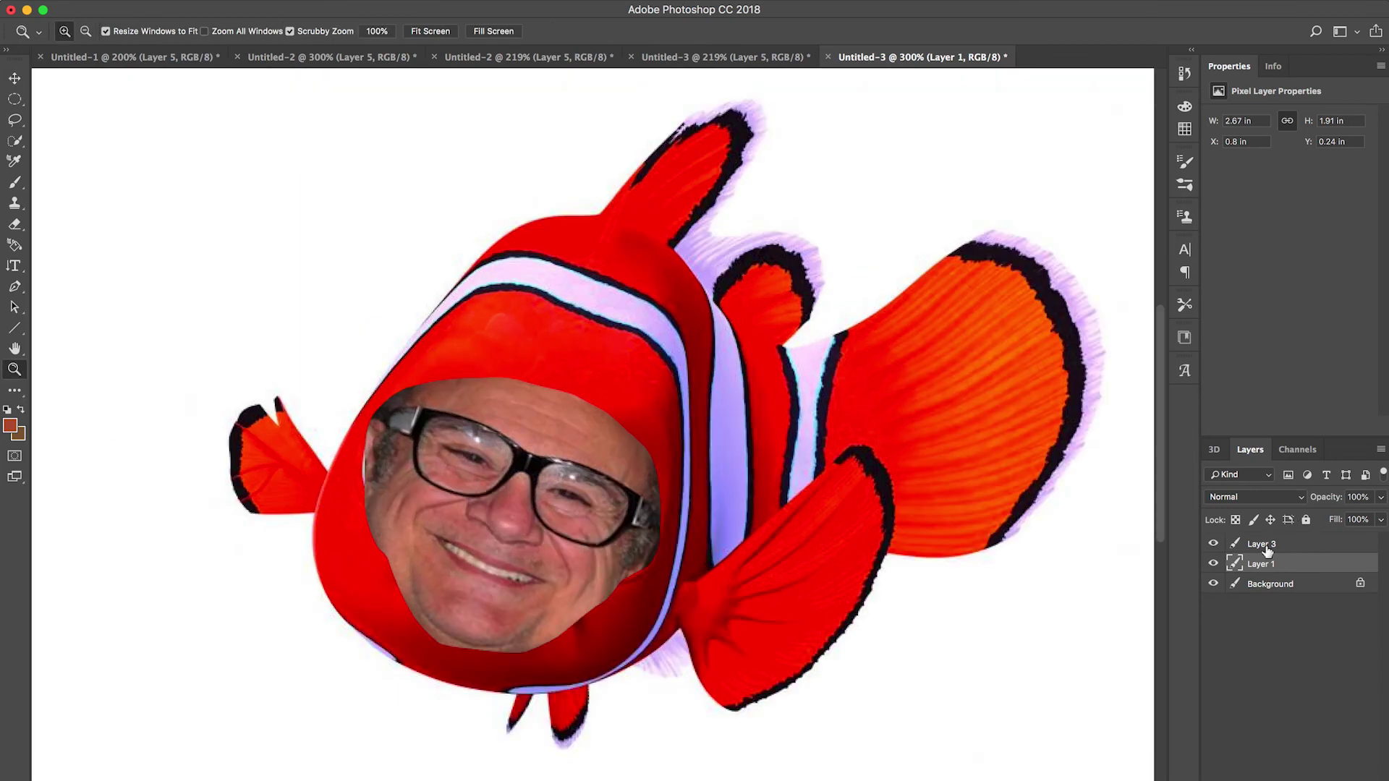
Step: Hide Layer 3, find the Eyedropper tool through search, and sample the fish's bright red skin beside its eye
{"action": "left_click", "coordinate": [1268, 551]}
{"action": "left_click", "coordinate": [1213, 544]}
{"action": "left_click", "coordinate": [25, 391]}
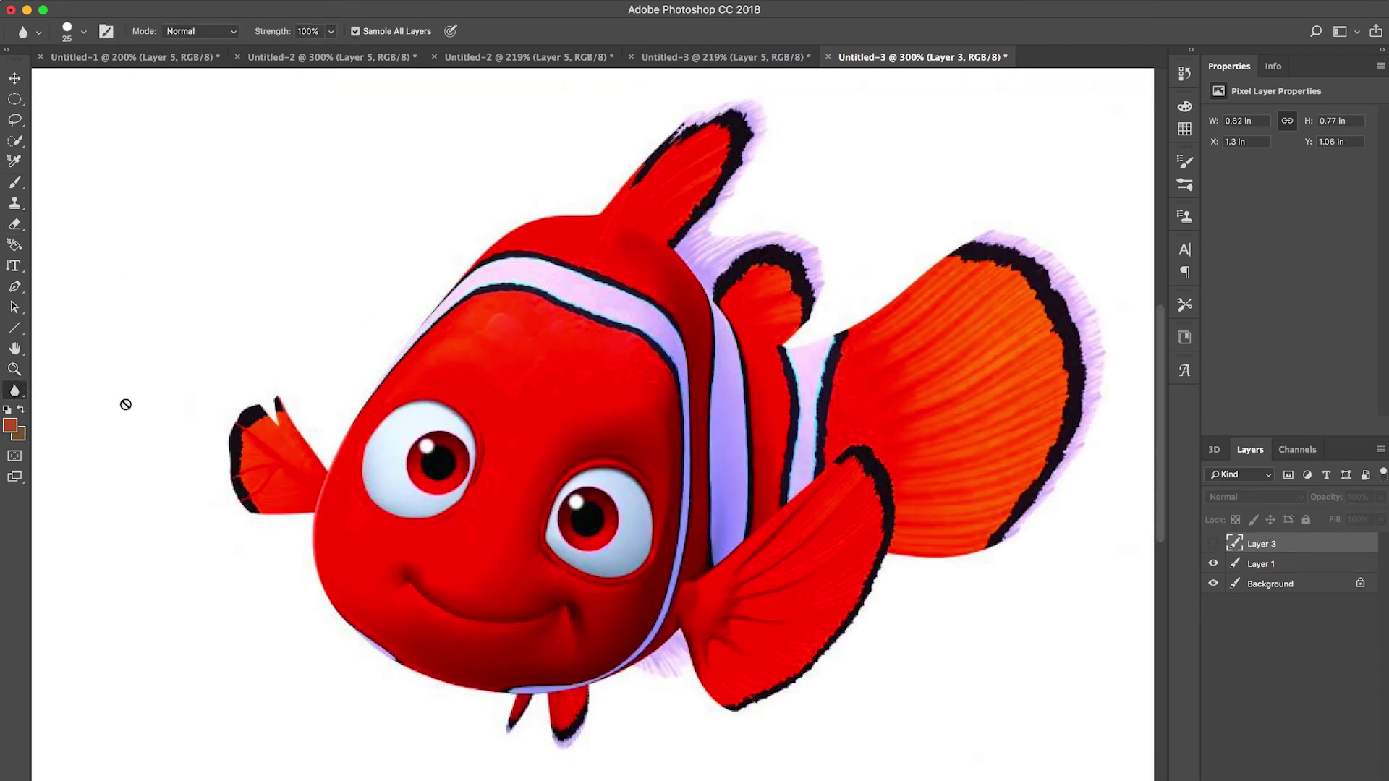
{"action": "left_click", "coordinate": [1310, 34]}
{"action": "type", "text": "ey"}
{"action": "key", "text": "Return"}
{"action": "left_click", "coordinate": [351, 444]}
Step: Paint over the outer part of the fish's eye nearest the small fin on Layer 1 with red at 96% opacity
{"action": "left_click", "coordinate": [15, 183]}
{"action": "left_click", "coordinate": [1262, 565]}
{"action": "left_click_drag", "start_coordinate": [389, 418], "coordinate": [360, 486]}
{"action": "key", "text": "super+z"}
{"action": "type", "text": "95"}
{"action": "key", "text": "Return"}
{"action": "mouse_move", "coordinate": [375, 431]}
{"action": "left_mouse_down"}
{"action": "mouse_move", "coordinate": [369, 500]}
{"action": "mouse_move", "coordinate": [397, 412]}
{"action": "mouse_move", "coordinate": [419, 404]}
{"action": "mouse_move", "coordinate": [372, 503]}
{"action": "mouse_move", "coordinate": [405, 437]}
{"action": "mouse_move", "coordinate": [394, 492]}
{"action": "mouse_move", "coordinate": [404, 466]}
{"action": "left_mouse_up"}
Step: Undo the bright red stroke on the fish's other eye and repaint its outer edge with a sampled darker red
{"action": "mouse_move", "coordinate": [606, 575]}
{"action": "left_mouse_down"}
{"action": "mouse_move", "coordinate": [625, 505]}
{"action": "mouse_move", "coordinate": [612, 581]}
{"action": "mouse_move", "coordinate": [628, 547]}
{"action": "left_mouse_up"}
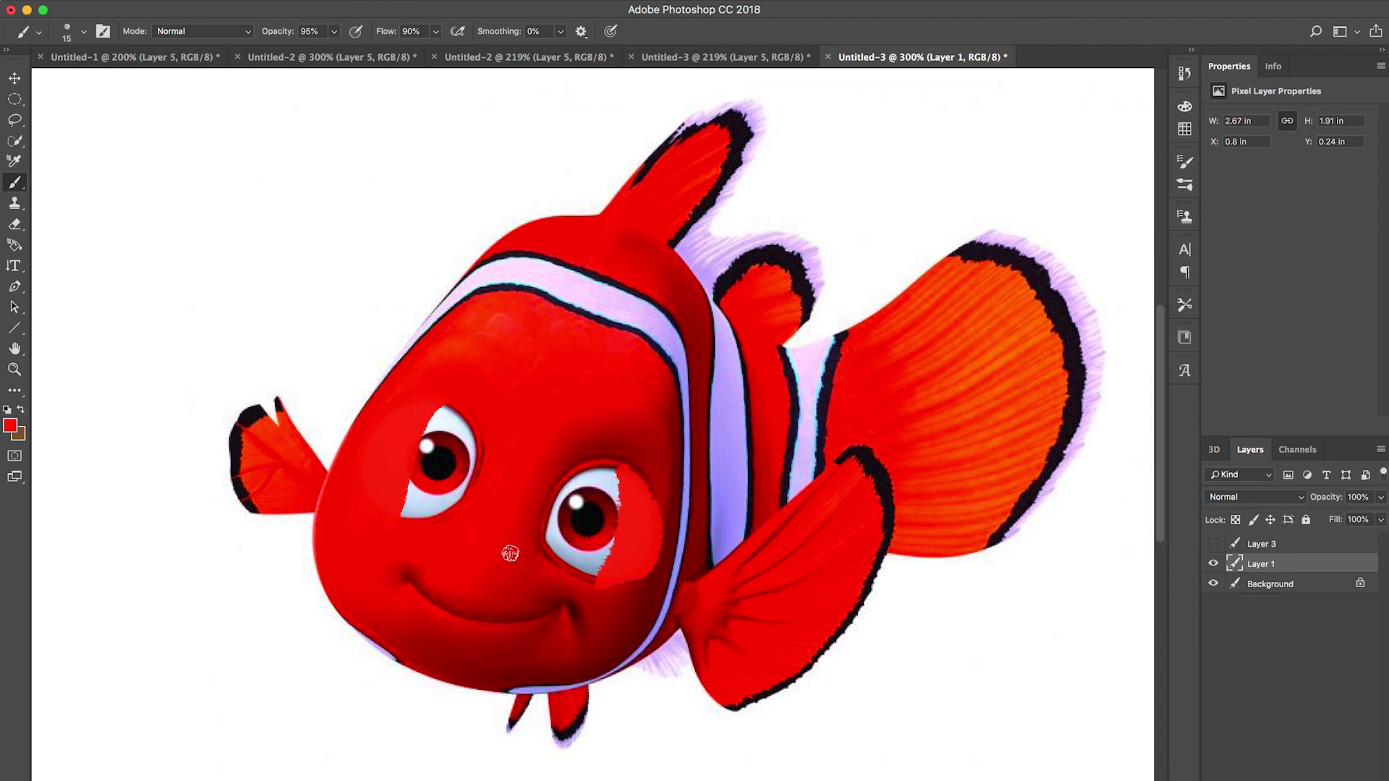
{"action": "key", "text": "super+z"}
{"action": "key", "text": "i"}
{"action": "left_click", "coordinate": [660, 484]}
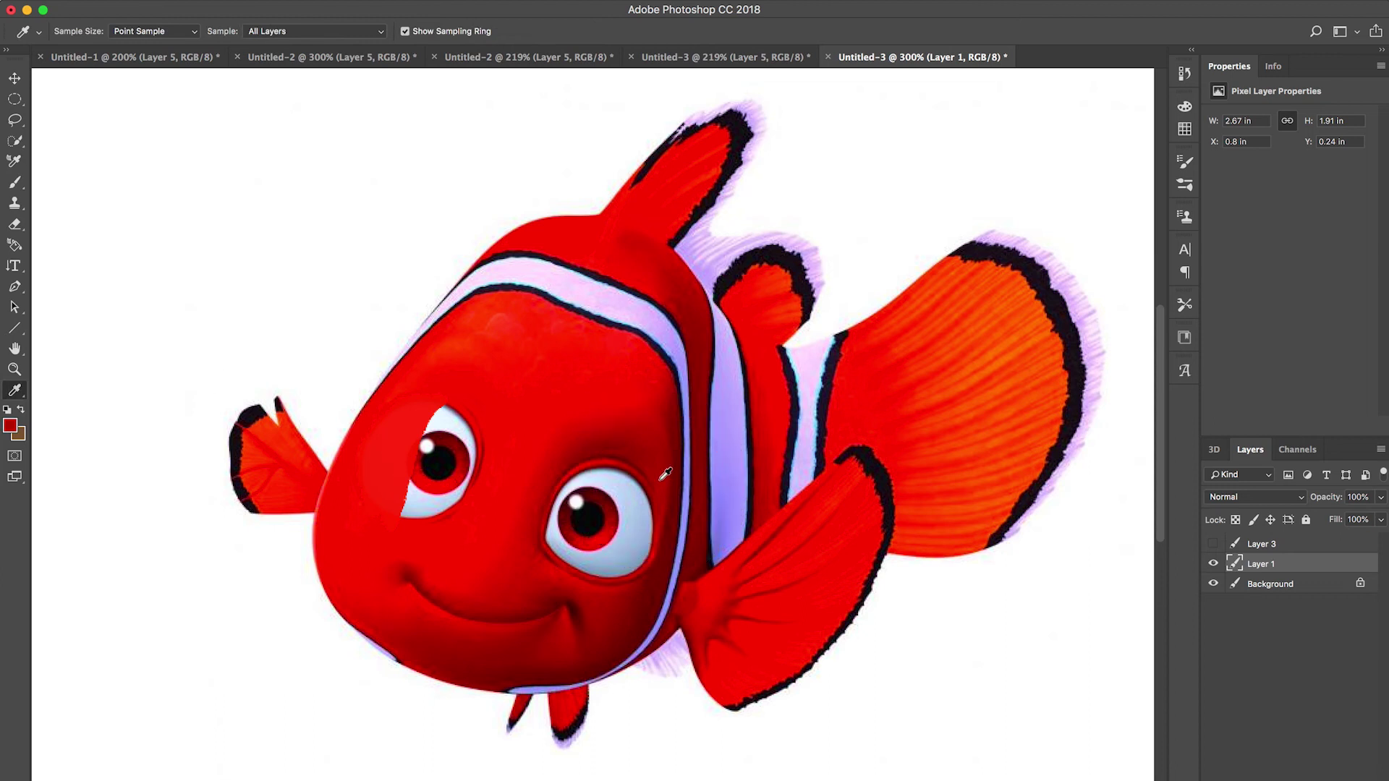
{"action": "left_click", "coordinate": [25, 179]}
{"action": "mouse_move", "coordinate": [622, 489]}
{"action": "left_mouse_down"}
{"action": "mouse_move", "coordinate": [615, 587]}
{"action": "mouse_move", "coordinate": [654, 550]}
{"action": "mouse_move", "coordinate": [651, 531]}
{"action": "left_mouse_up"}
Step: Search the commands for "blur" and activate the Blur tool
{"action": "key", "text": "super+f"}
{"action": "key", "text": "BackSpace"}
{"action": "type", "text": "blur"}
{"action": "key", "text": "Return"}
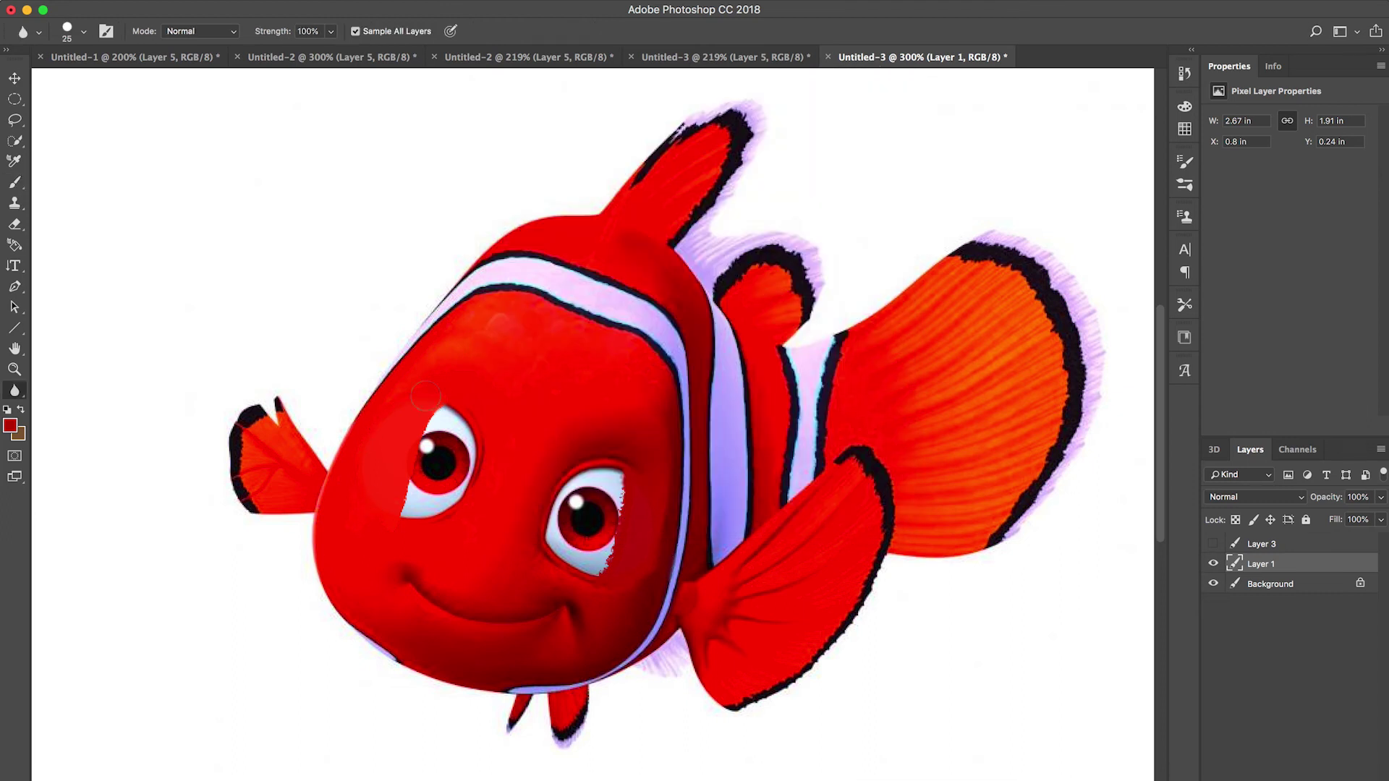
Step: Show and select Layer 3, and erase the hair and cheek edge of the cut-out face nearest the small fin
{"action": "left_click", "coordinate": [1214, 544]}
{"action": "key", "text": "e"}
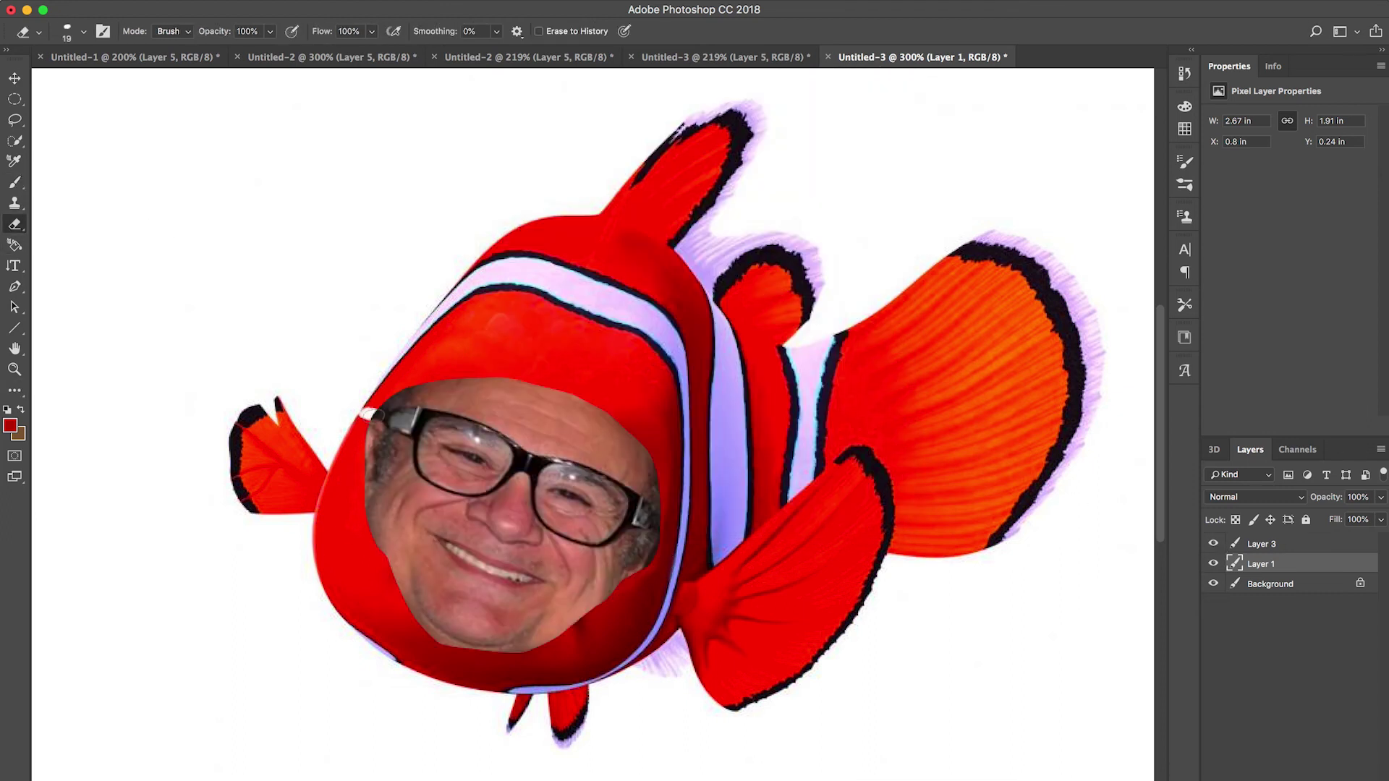
{"action": "left_click", "coordinate": [1260, 544]}
{"action": "mouse_move", "coordinate": [377, 495]}
{"action": "left_mouse_down"}
{"action": "mouse_move", "coordinate": [395, 443]}
{"action": "mouse_move", "coordinate": [364, 461]}
{"action": "left_mouse_up"}
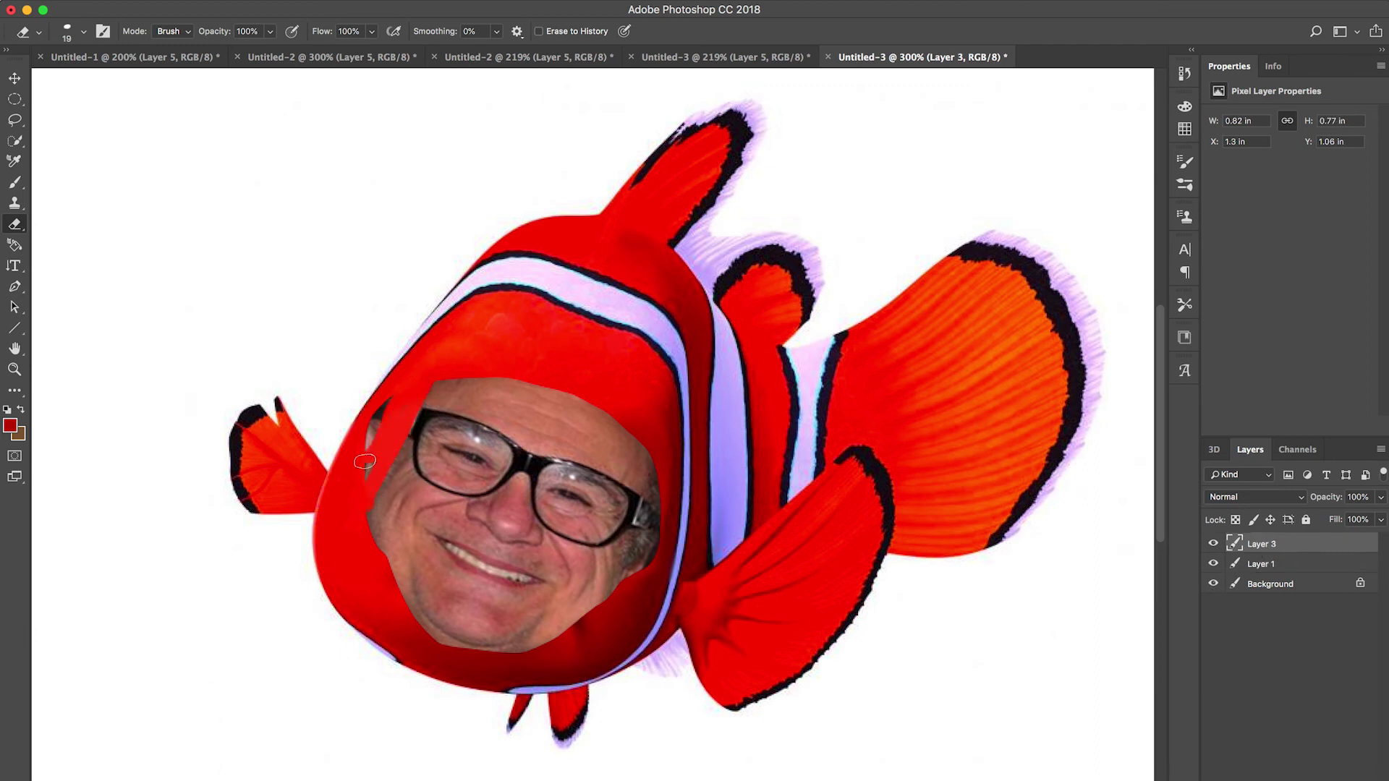
{"action": "key", "text": "super+z"}
{"action": "mouse_move", "coordinate": [370, 547]}
{"action": "left_mouse_down"}
{"action": "mouse_move", "coordinate": [378, 473]}
{"action": "mouse_move", "coordinate": [437, 380]}
{"action": "left_mouse_up"}
{"action": "key", "text": "super+z"}
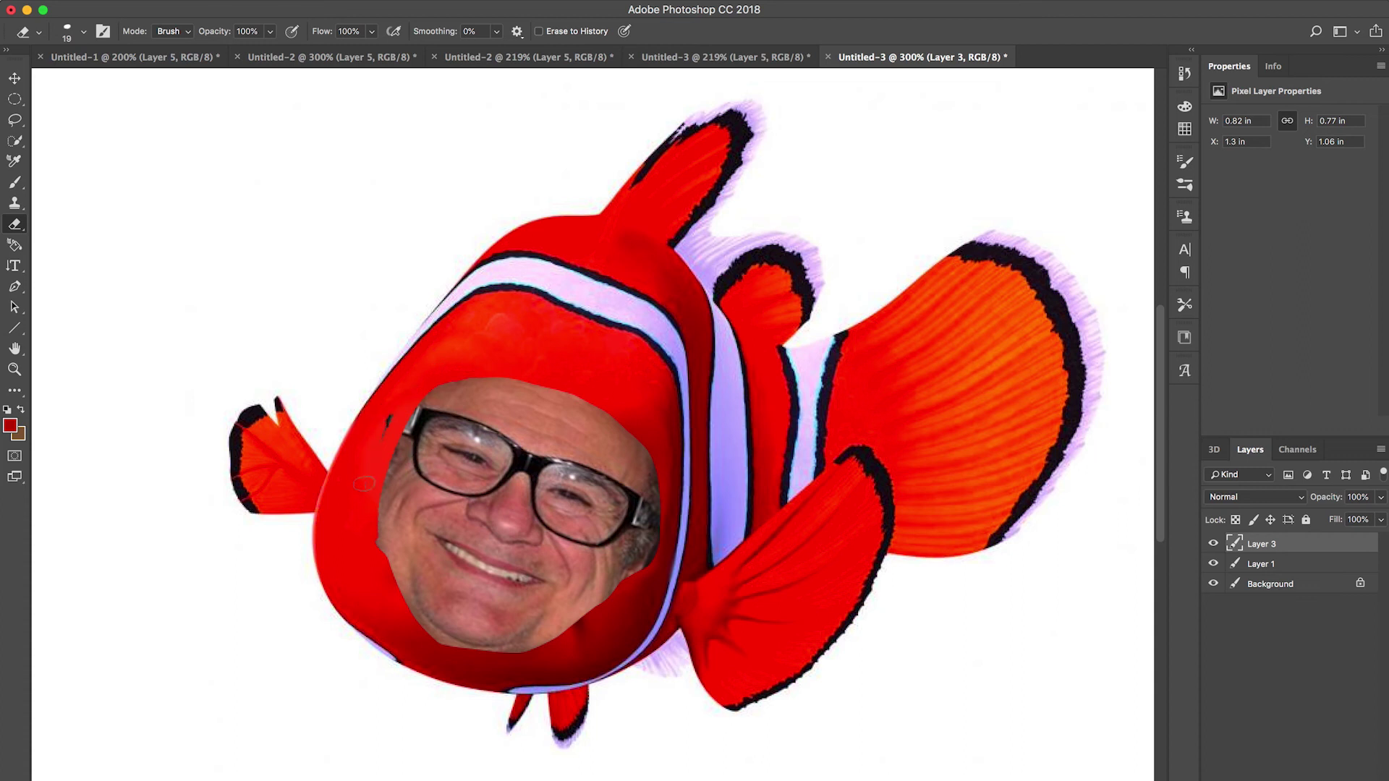
Step: Erase the opposite temple and cheek edge of the cut-out face and trim beneath the chin
{"action": "mouse_move", "coordinate": [606, 610]}
{"action": "left_mouse_down"}
{"action": "mouse_move", "coordinate": [642, 518]}
{"action": "mouse_move", "coordinate": [645, 462]}
{"action": "mouse_move", "coordinate": [621, 413]}
{"action": "left_mouse_up"}
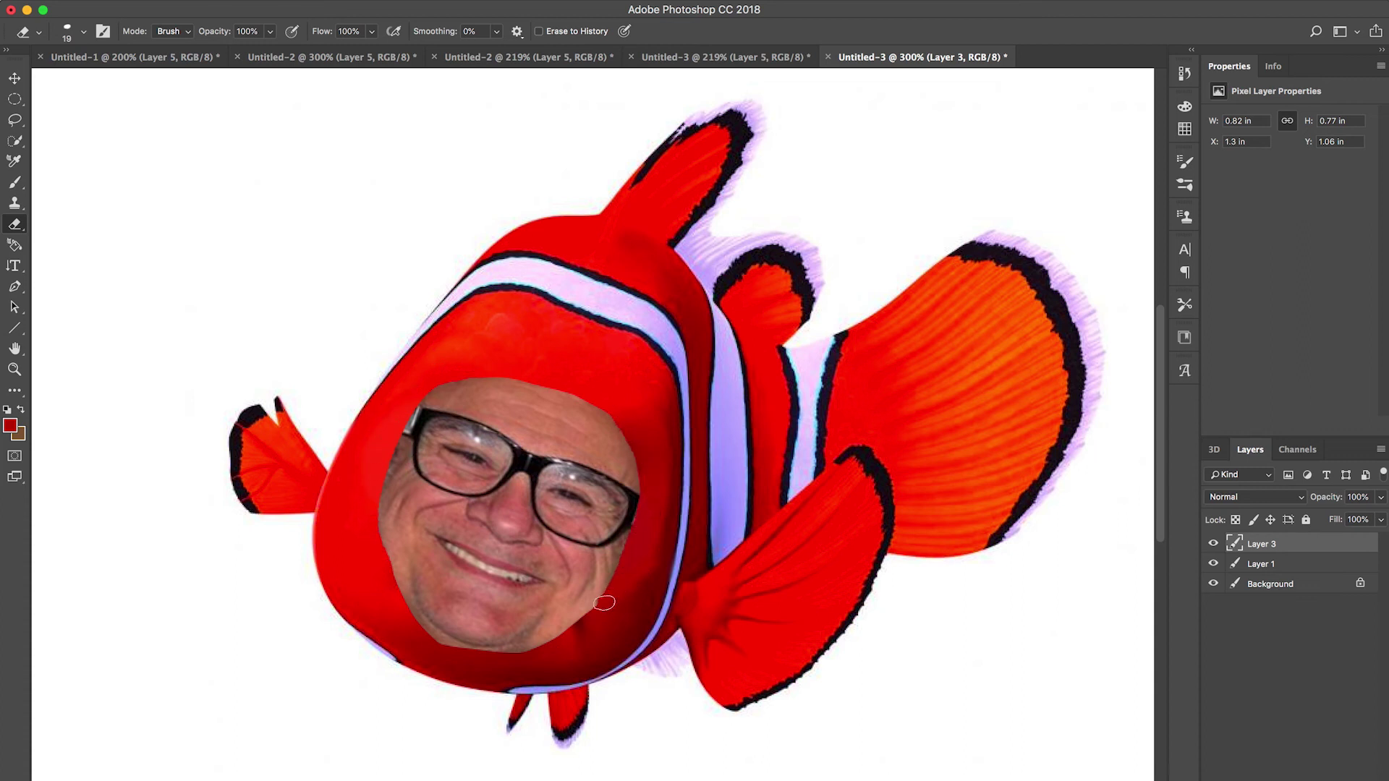
{"action": "key", "text": "super+z"}
{"action": "left_click_drag", "start_coordinate": [627, 585], "coordinate": [654, 502]}
{"action": "left_click_drag", "start_coordinate": [409, 641], "coordinate": [480, 660]}
Step: Enlarge the cut-out face on Layer 3 to about 0.95 by 0.9 in to cover the fish's face
{"action": "key", "text": "super+t"}
{"action": "left_click_drag", "start_coordinate": [659, 379], "coordinate": [716, 341]}
{"action": "left_click_drag", "start_coordinate": [626, 398], "coordinate": [597, 406]}
{"action": "key", "text": "Return"}
Step: Select the outline of the enlarged face on Layer 3 with Quick Selection and expand the selection
{"action": "left_click", "coordinate": [219, 1]}
{"action": "left_click", "coordinate": [15, 141]}
{"action": "mouse_move", "coordinate": [442, 579]}
{"action": "left_mouse_down"}
{"action": "mouse_move", "coordinate": [550, 550]}
{"action": "mouse_move", "coordinate": [499, 398]}
{"action": "left_mouse_up"}
{"action": "left_click", "coordinate": [219, 1]}
{"action": "left_click", "coordinate": [236, 1]}
{"action": "left_click", "coordinate": [219, 1]}
{"action": "mouse_move", "coordinate": [289, 152]}
{"action": "left_click", "coordinate": [463, 182]}
{"action": "left_click", "coordinate": [765, 349]}
Step: Hide Layer 3, try deleting the selected area from Layer 1, and undo the deletion
{"action": "left_click", "coordinate": [1262, 563]}
{"action": "left_click", "coordinate": [1214, 544]}
{"action": "key", "text": "Delete"}
{"action": "key", "text": "super+z"}
{"action": "left_click", "coordinate": [218, 0]}
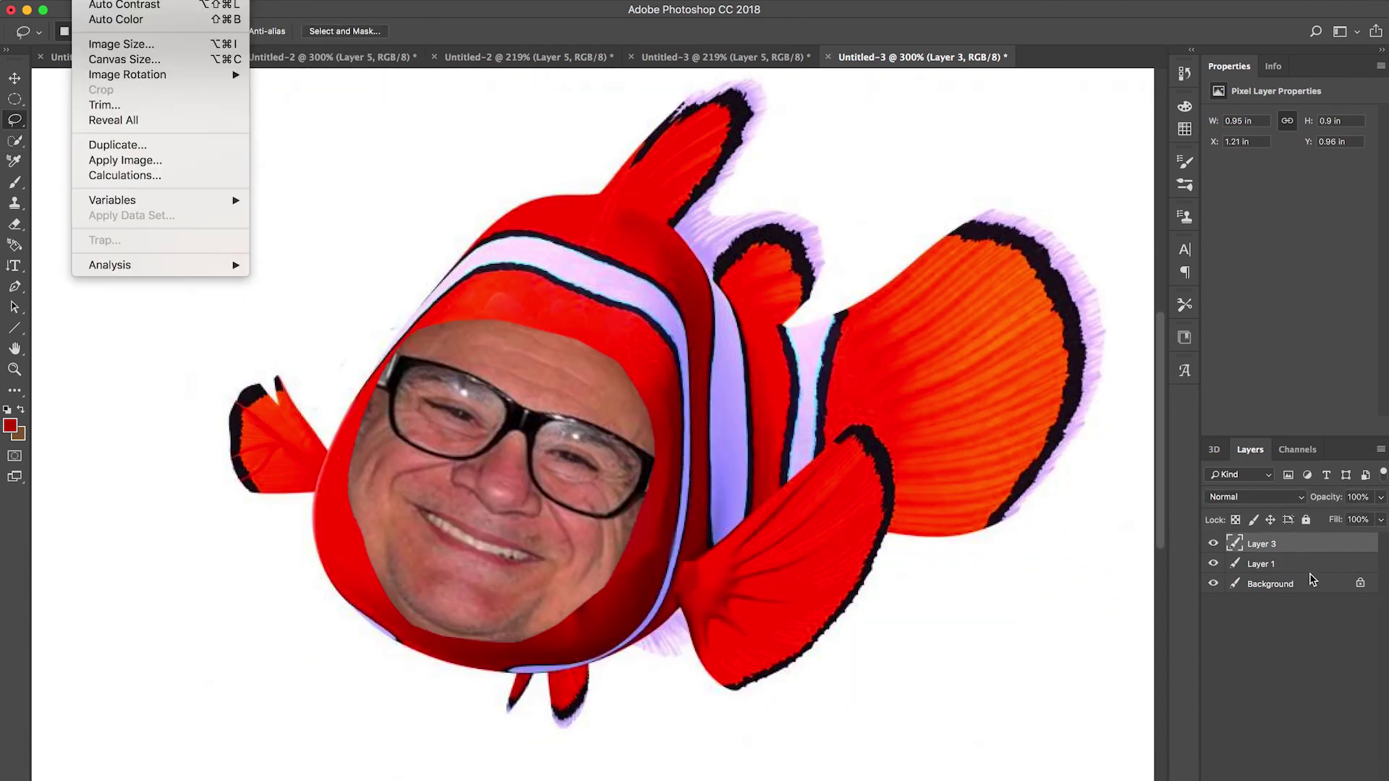
Step: Auto-blend the cut-out face on Layer 3 with the clownfish on Layer 1
{"action": "left_click", "coordinate": [1314, 569], "text": "shift"}
{"action": "left_click", "coordinate": [52, 2]}
{"action": "left_click", "coordinate": [105, 307]}
{"action": "left_click", "coordinate": [785, 229]}
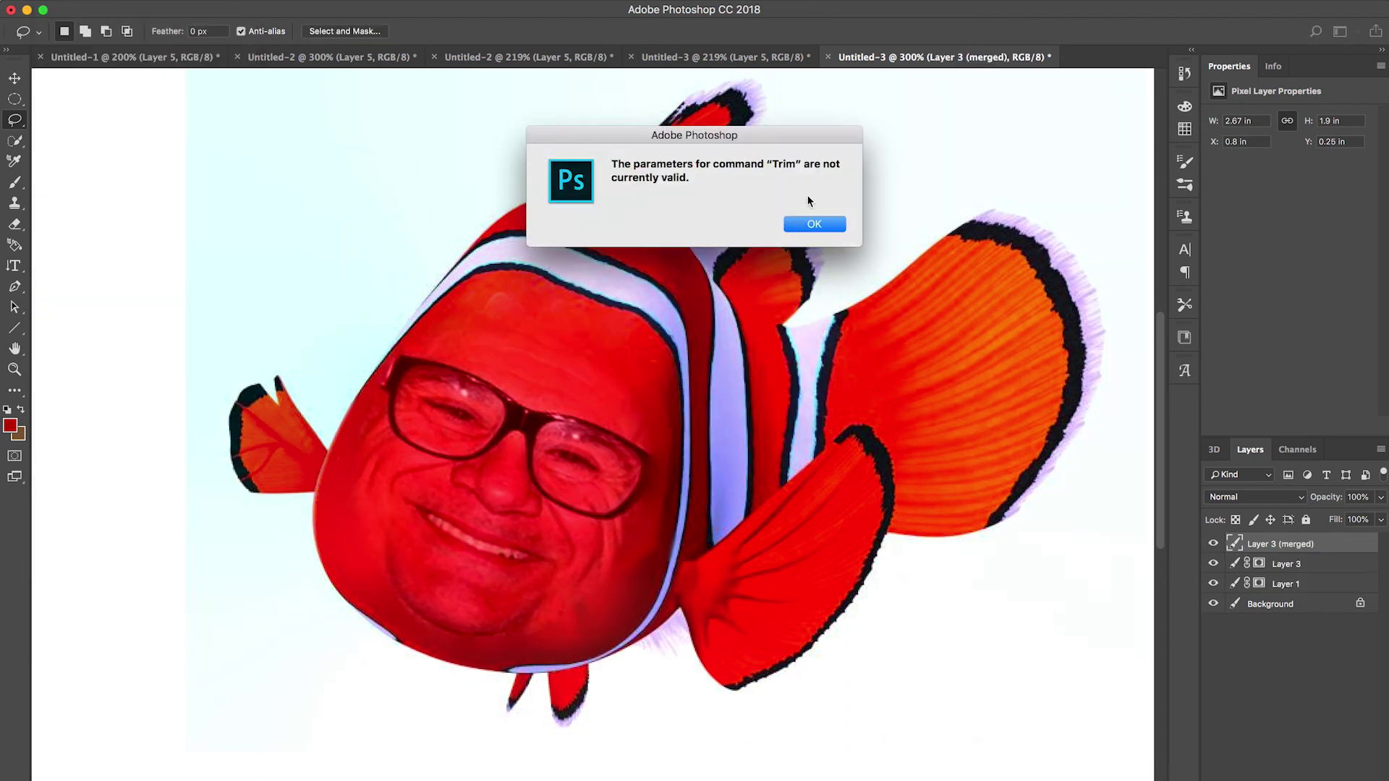
{"action": "left_click", "coordinate": [814, 224]}
{"action": "key", "text": "r"}
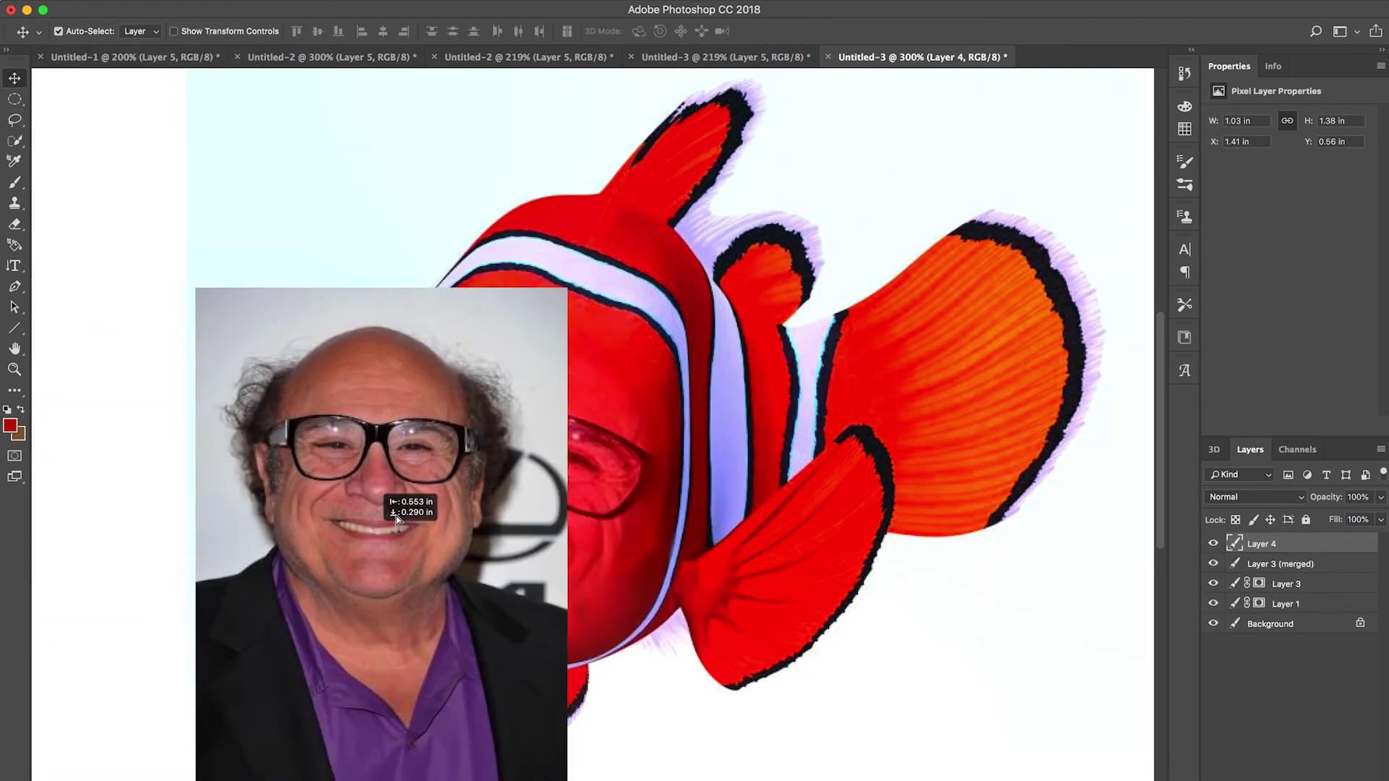
Step: Set the full portrait on Layer 4 to 60% opacity and place it over the clownfish's blended face
{"action": "left_click_drag", "start_coordinate": [403, 494], "coordinate": [469, 438]}
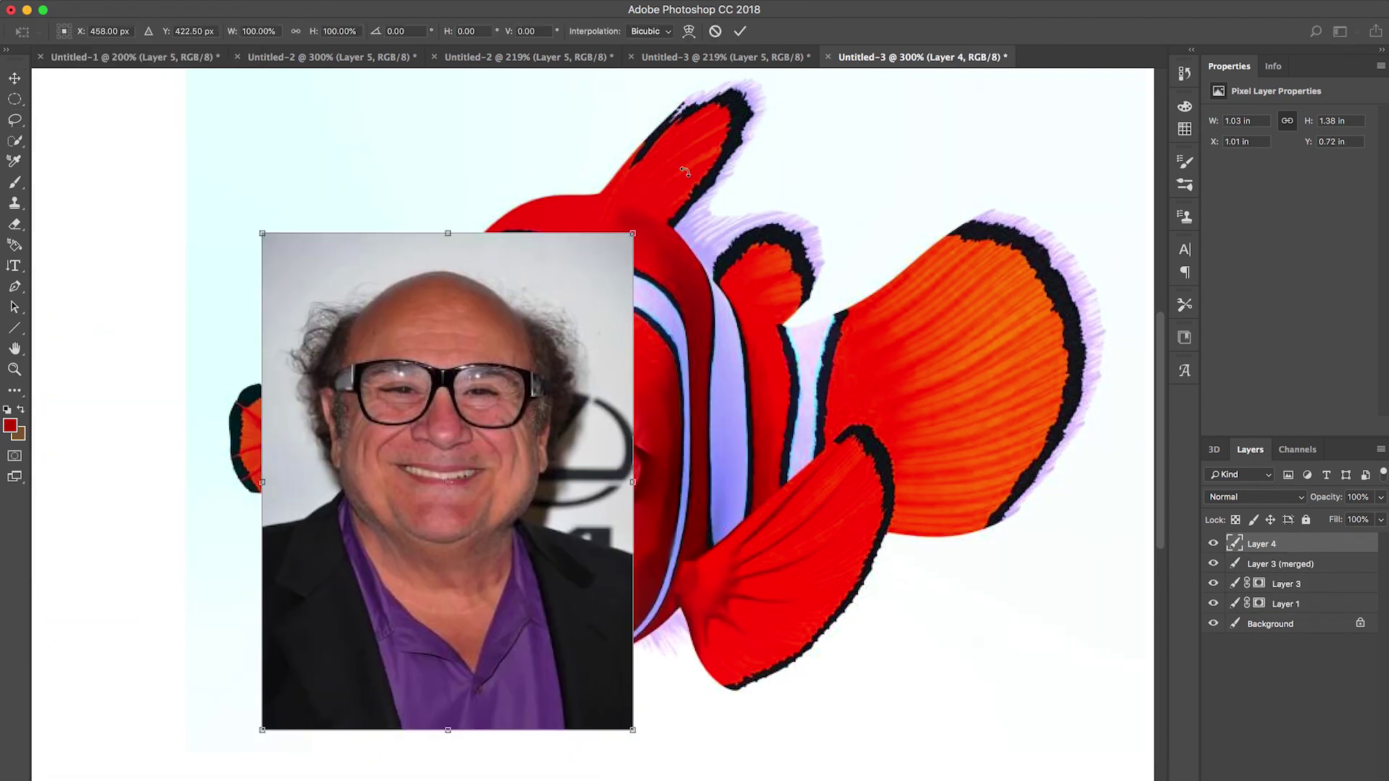
{"action": "key", "text": "6"}
{"action": "left_click_drag", "start_coordinate": [448, 322], "coordinate": [495, 332]}
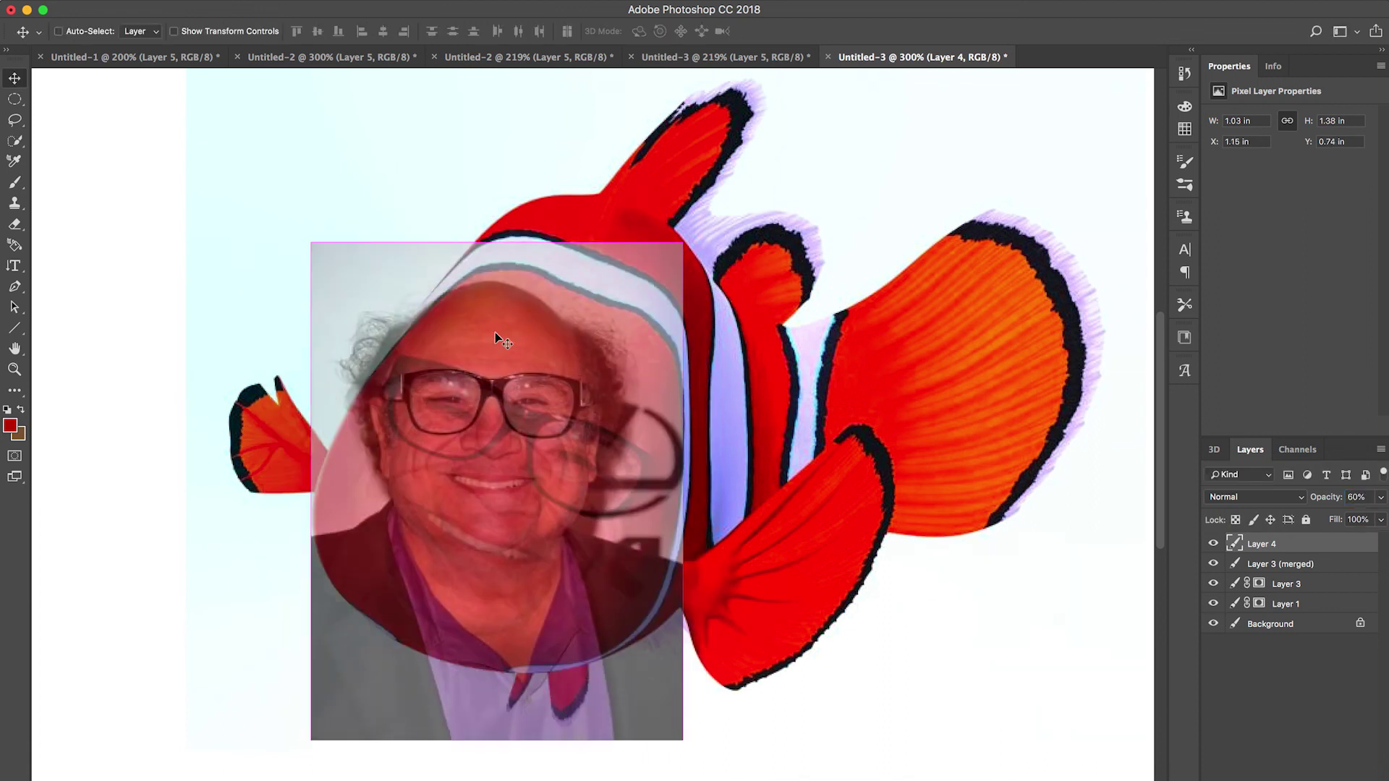
Step: Enlarge the Layer 4 portrait to about 158.5% width and 133.6% height, rotate it about 20°, and align it with the clownfish's face
{"action": "key", "text": "ctrl+t"}
{"action": "left_click_drag", "start_coordinate": [705, 248], "coordinate": [785, 353]}
{"action": "left_click_drag", "start_coordinate": [566, 440], "coordinate": [549, 464]}
{"action": "left_click_drag", "start_coordinate": [769, 368], "coordinate": [759, 348]}
{"action": "left_click_drag", "start_coordinate": [525, 524], "coordinate": [534, 524]}
{"action": "left_click_drag", "start_coordinate": [321, 457], "coordinate": [316, 455]}
{"action": "left_click_drag", "start_coordinate": [228, 686], "coordinate": [276, 759]}
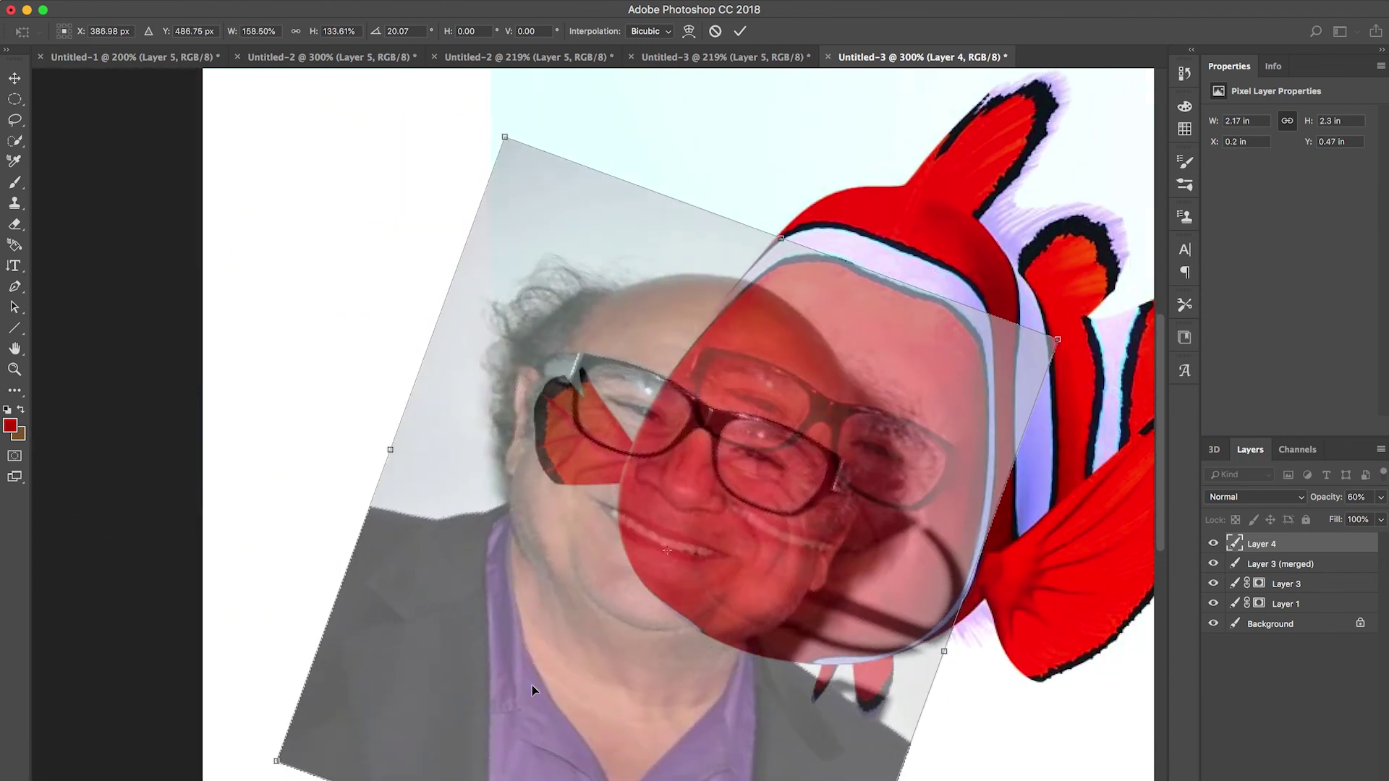
{"action": "left_click_drag", "start_coordinate": [531, 684], "coordinate": [647, 675]}
{"action": "left_click", "coordinate": [15, 349]}
{"action": "key", "text": "Return"}
{"action": "left_click_drag", "start_coordinate": [419, 310], "coordinate": [41, 167]}
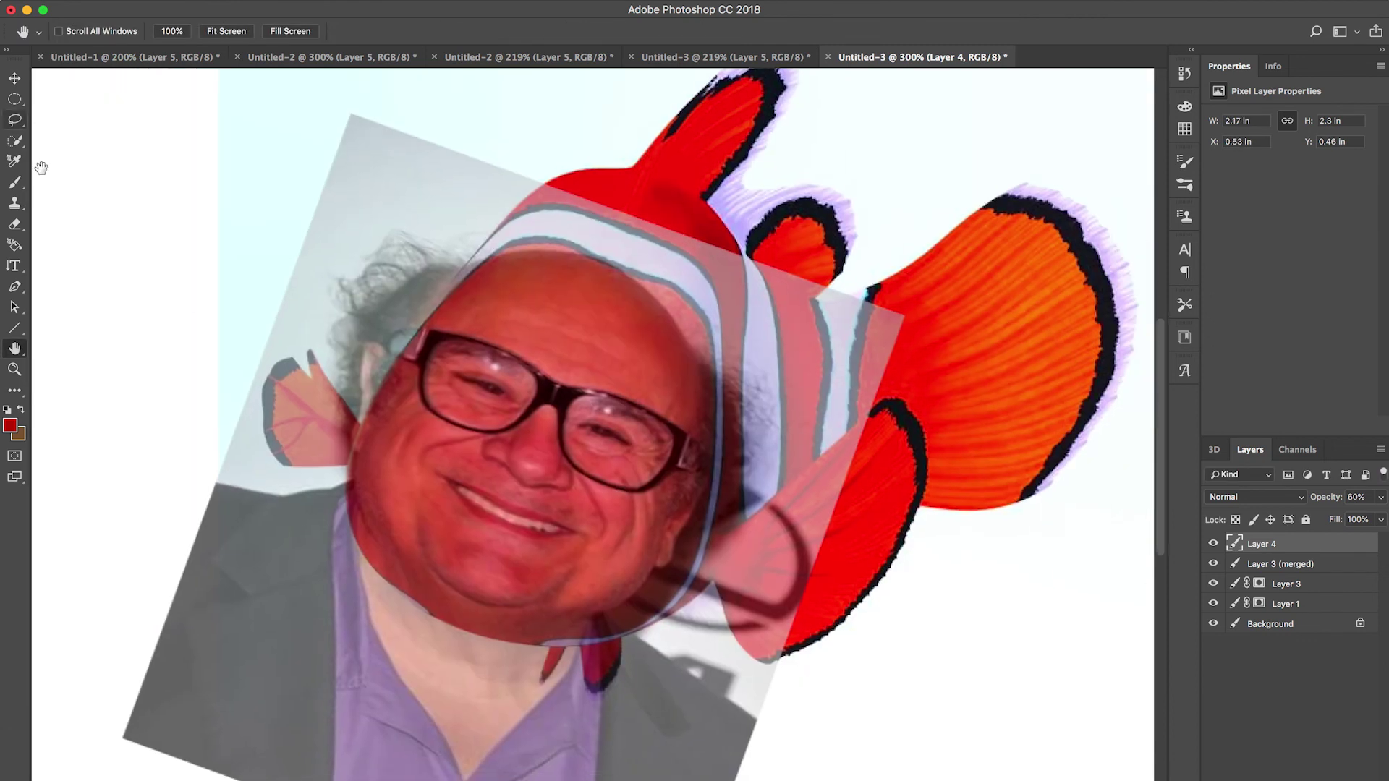
Step: Nudge the transformed portrait slightly so its glasses line up with the blended face
{"action": "left_click", "coordinate": [16, 82]}
{"action": "key", "text": "super+t"}
{"action": "left_click_drag", "start_coordinate": [498, 374], "coordinate": [499, 374]}
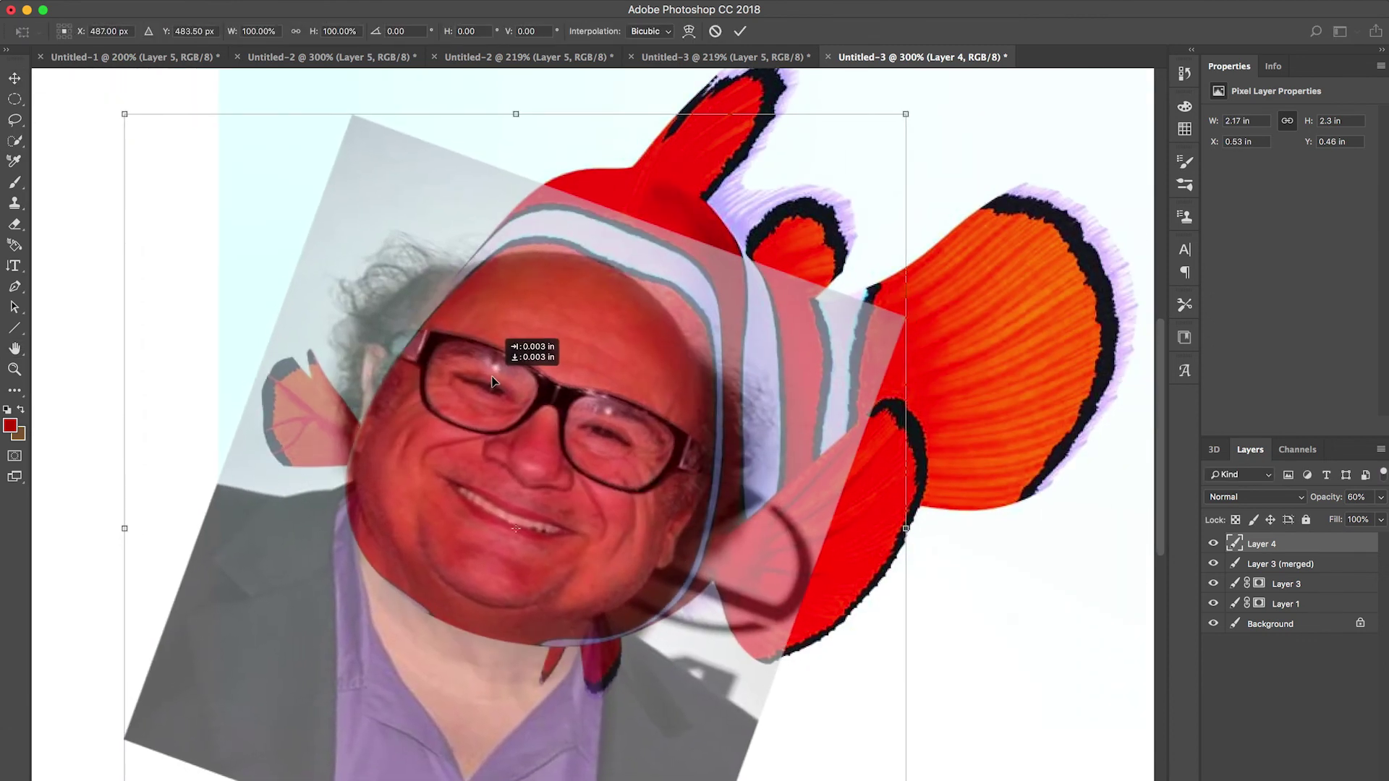
{"action": "key", "text": "Return"}
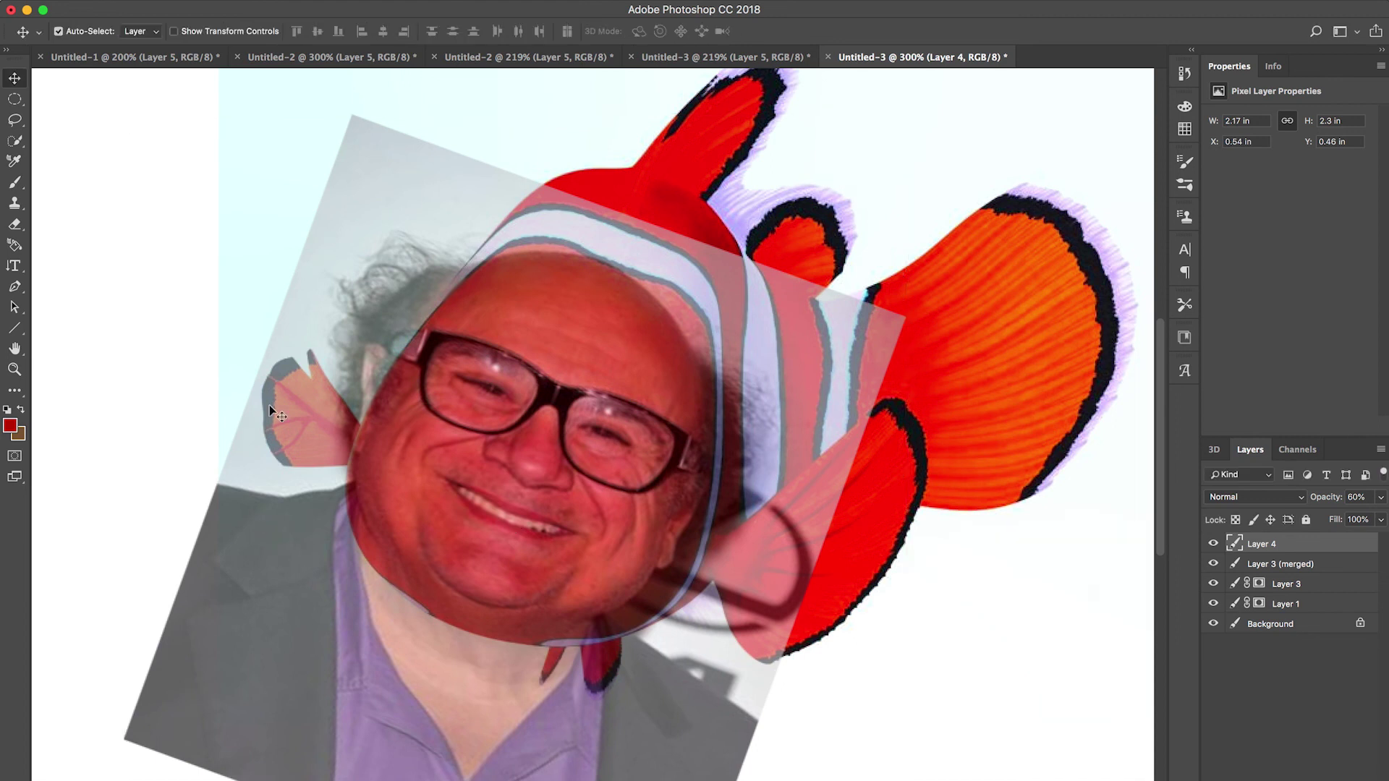
Step: Select the complete glasses on Layer 4 with Quick Selection, including both lenses and arms, and copy them to a new layer
{"action": "key", "text": "z"}
{"action": "left_click", "coordinate": [250, 342]}
{"action": "left_click", "coordinate": [250, 342]}
{"action": "left_click", "coordinate": [248, 341]}
{"action": "key", "text": "w"}
{"action": "left_click", "coordinate": [277, 300]}
{"action": "mouse_move", "coordinate": [276, 300]}
{"action": "left_mouse_down"}
{"action": "mouse_move", "coordinate": [302, 277]}
{"action": "mouse_move", "coordinate": [273, 322]}
{"action": "left_mouse_up"}
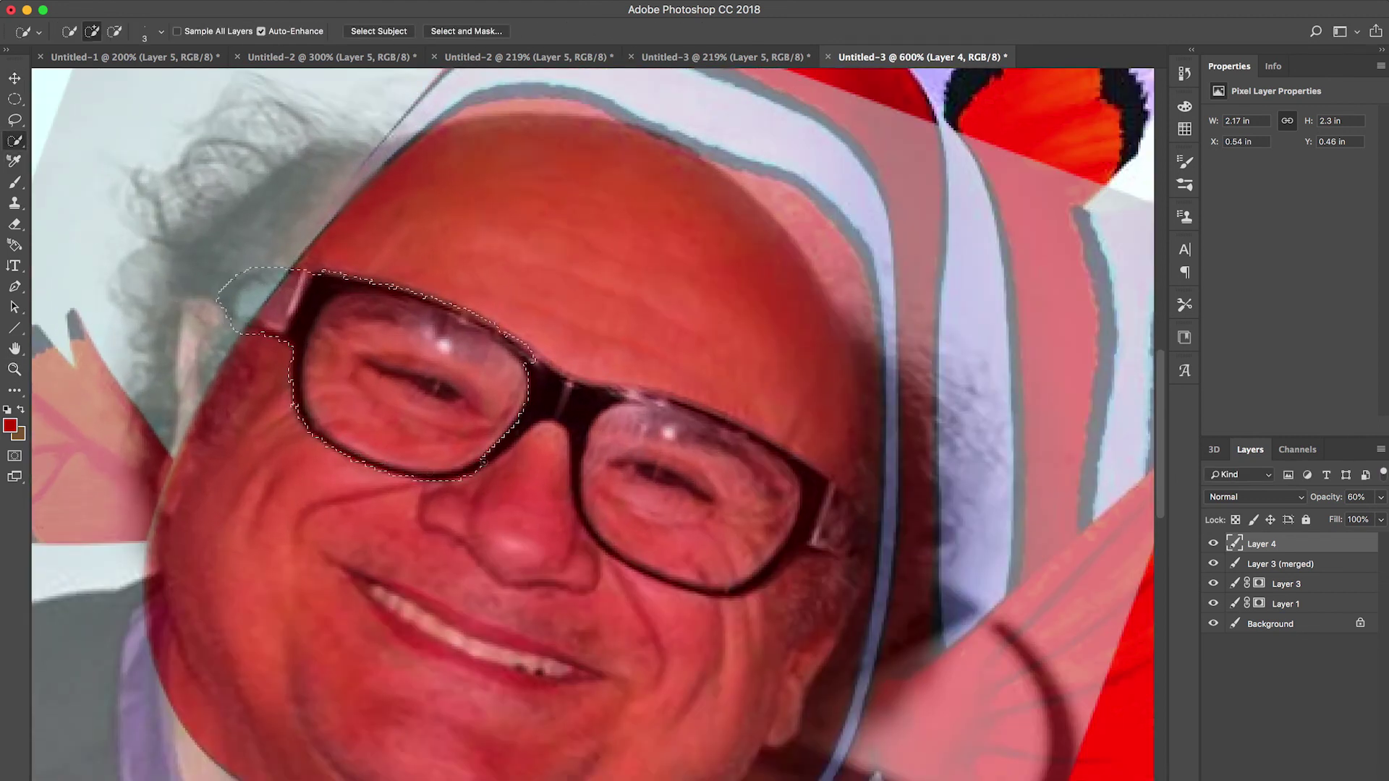
{"action": "mouse_move", "coordinate": [631, 396]}
{"action": "left_mouse_down"}
{"action": "mouse_move", "coordinate": [767, 453]}
{"action": "mouse_move", "coordinate": [844, 533]}
{"action": "left_mouse_up"}
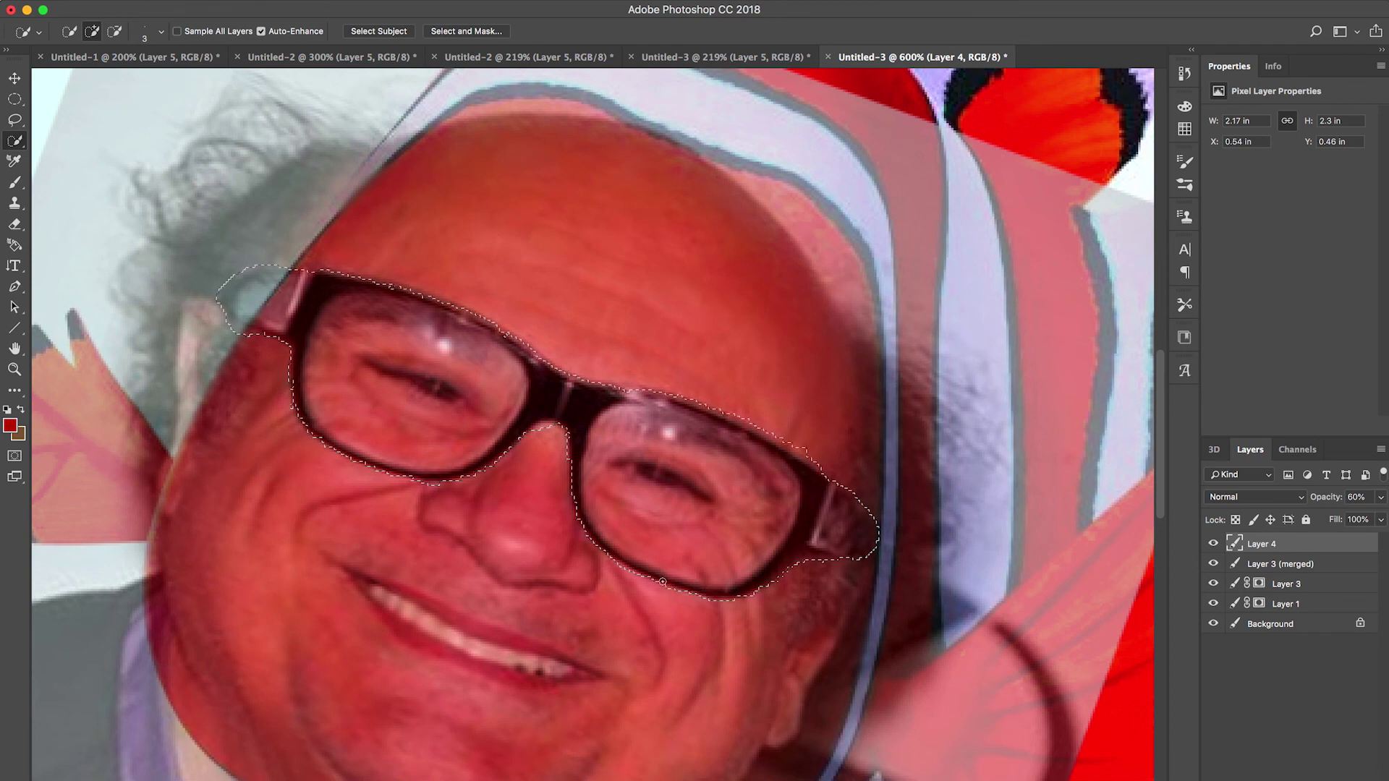
{"action": "key", "text": "ctrl+j"}
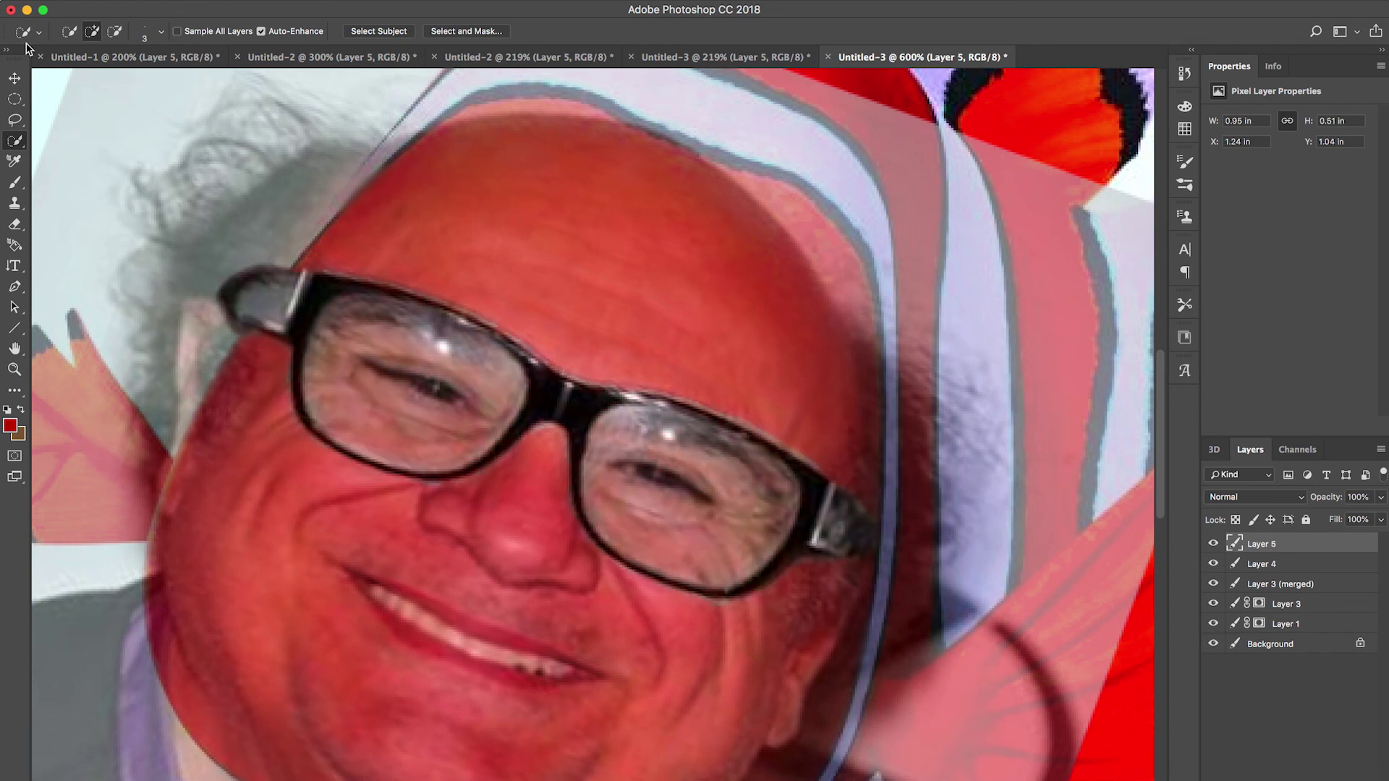
Step: Delete the semi-transparent portrait on Layer 4, keeping the copied glasses
{"action": "left_click", "coordinate": [15, 78]}
{"action": "left_click", "coordinate": [1262, 563]}
{"action": "key", "text": "Delete"}
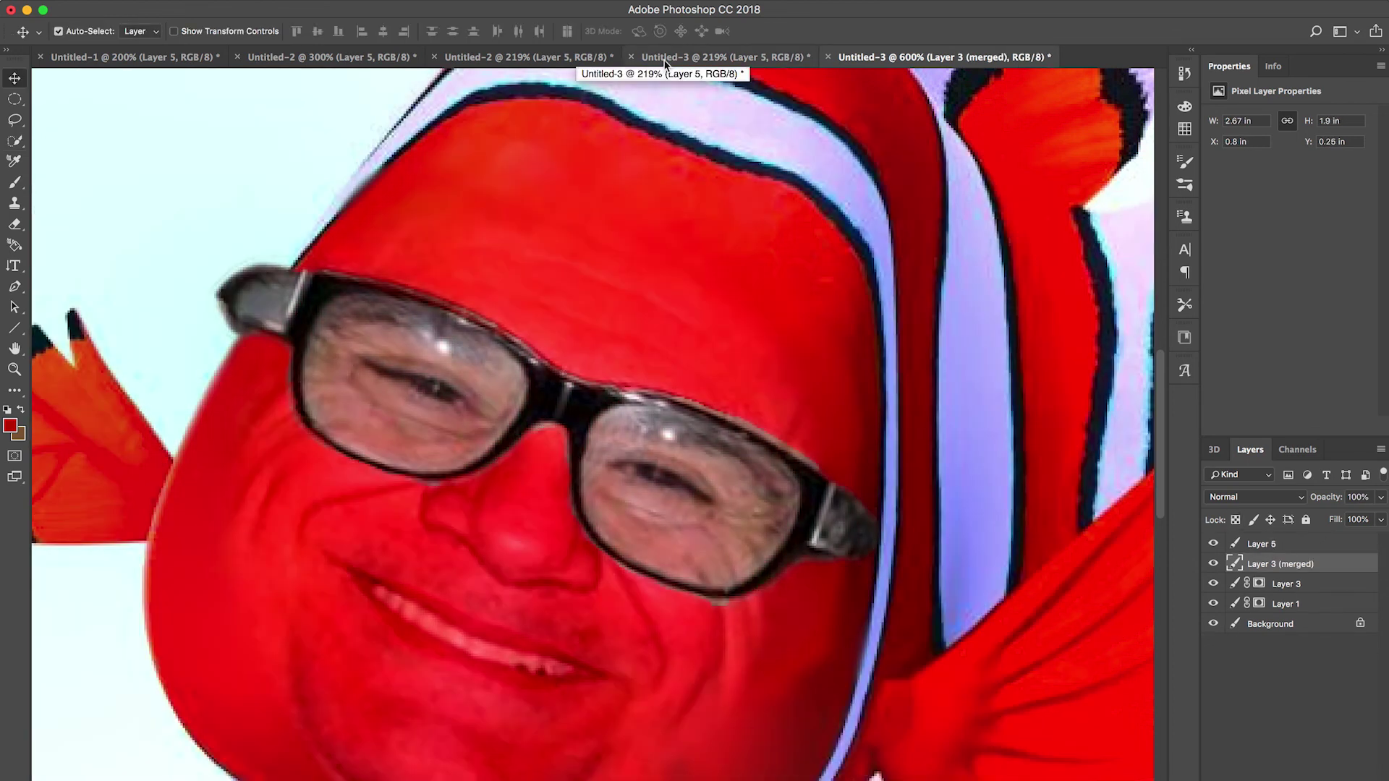
Step: Erase the leftover skin along the upper rim of the glasses on Layer 5, above the lens nearest the striped body
{"action": "key", "text": "e"}
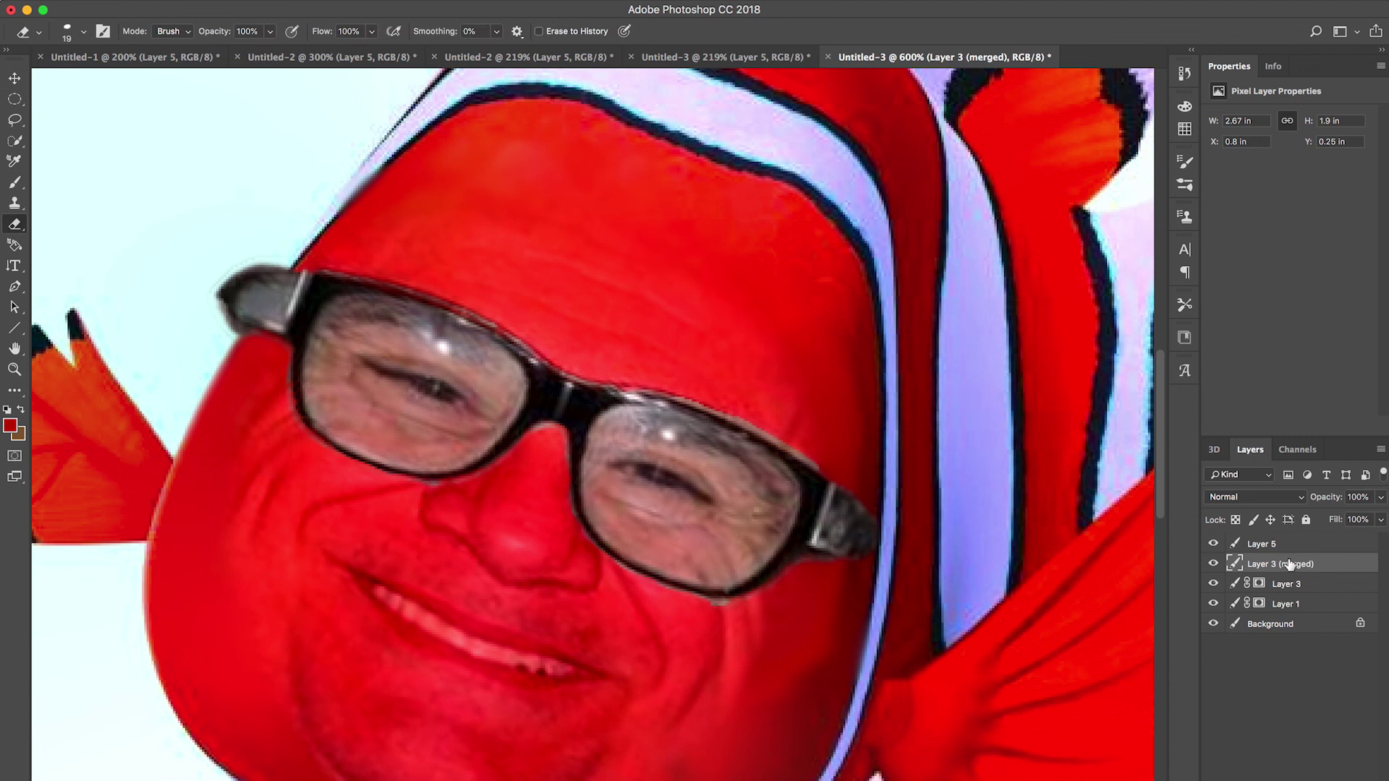
{"action": "left_click", "coordinate": [1278, 547]}
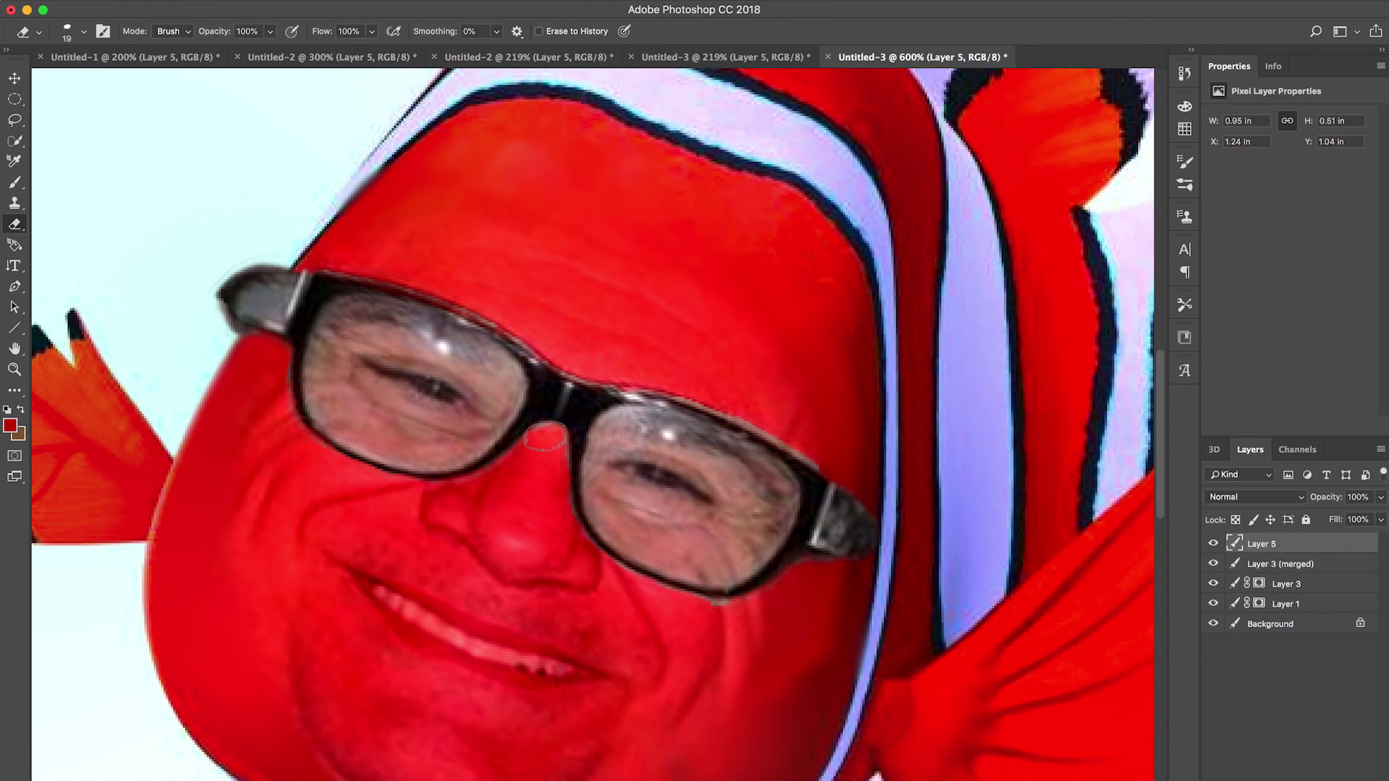
{"action": "mouse_move", "coordinate": [834, 461]}
{"action": "left_mouse_down"}
{"action": "mouse_move", "coordinate": [784, 425]}
{"action": "mouse_move", "coordinate": [696, 395]}
{"action": "left_mouse_up"}
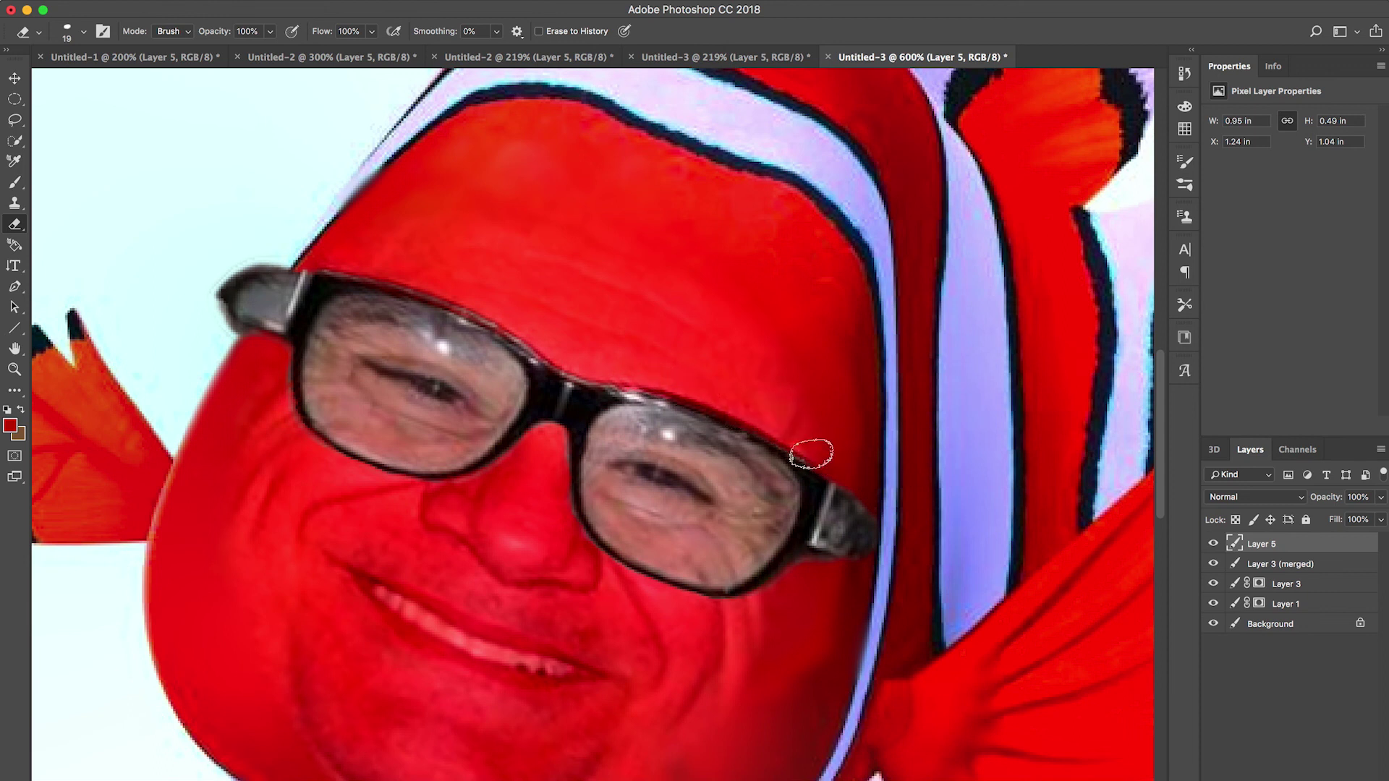
Step: Erase the skin inside both lenses on Layer 5 and trim the glasses arm that sticks out past the clownfish's face
{"action": "mouse_move", "coordinate": [506, 340]}
{"action": "left_mouse_down"}
{"action": "mouse_move", "coordinate": [403, 357]}
{"action": "mouse_move", "coordinate": [423, 327]}
{"action": "mouse_move", "coordinate": [358, 318]}
{"action": "mouse_move", "coordinate": [338, 398]}
{"action": "mouse_move", "coordinate": [354, 433]}
{"action": "mouse_move", "coordinate": [427, 458]}
{"action": "mouse_move", "coordinate": [496, 426]}
{"action": "mouse_move", "coordinate": [354, 394]}
{"action": "mouse_move", "coordinate": [380, 431]}
{"action": "left_mouse_up"}
{"action": "mouse_move", "coordinate": [600, 500]}
{"action": "left_mouse_down"}
{"action": "mouse_move", "coordinate": [713, 558]}
{"action": "mouse_move", "coordinate": [661, 487]}
{"action": "mouse_move", "coordinate": [701, 480]}
{"action": "mouse_move", "coordinate": [616, 494]}
{"action": "mouse_move", "coordinate": [677, 564]}
{"action": "mouse_move", "coordinate": [736, 568]}
{"action": "mouse_move", "coordinate": [772, 511]}
{"action": "mouse_move", "coordinate": [743, 452]}
{"action": "mouse_move", "coordinate": [651, 430]}
{"action": "mouse_move", "coordinate": [602, 445]}
{"action": "mouse_move", "coordinate": [605, 513]}
{"action": "mouse_move", "coordinate": [639, 546]}
{"action": "mouse_move", "coordinate": [747, 556]}
{"action": "left_mouse_up"}
{"action": "mouse_move", "coordinate": [674, 510]}
{"action": "left_mouse_down"}
{"action": "mouse_move", "coordinate": [695, 466]}
{"action": "mouse_move", "coordinate": [663, 474]}
{"action": "mouse_move", "coordinate": [753, 496]}
{"action": "mouse_move", "coordinate": [707, 441]}
{"action": "mouse_move", "coordinate": [607, 440]}
{"action": "mouse_move", "coordinate": [601, 521]}
{"action": "mouse_move", "coordinate": [716, 564]}
{"action": "mouse_move", "coordinate": [753, 465]}
{"action": "mouse_move", "coordinate": [767, 539]}
{"action": "mouse_move", "coordinate": [714, 567]}
{"action": "mouse_move", "coordinate": [626, 530]}
{"action": "left_mouse_up"}
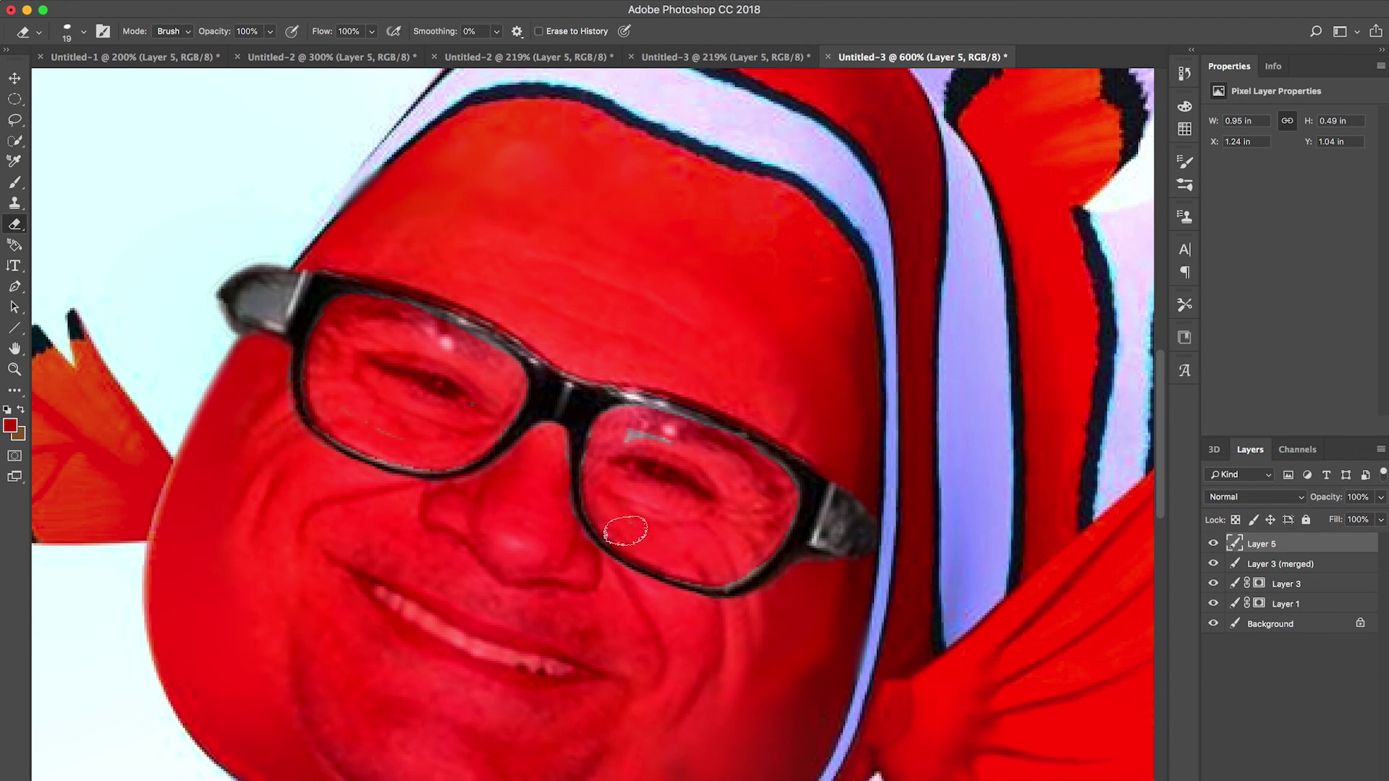
{"action": "left_click_drag", "start_coordinate": [670, 440], "coordinate": [629, 448]}
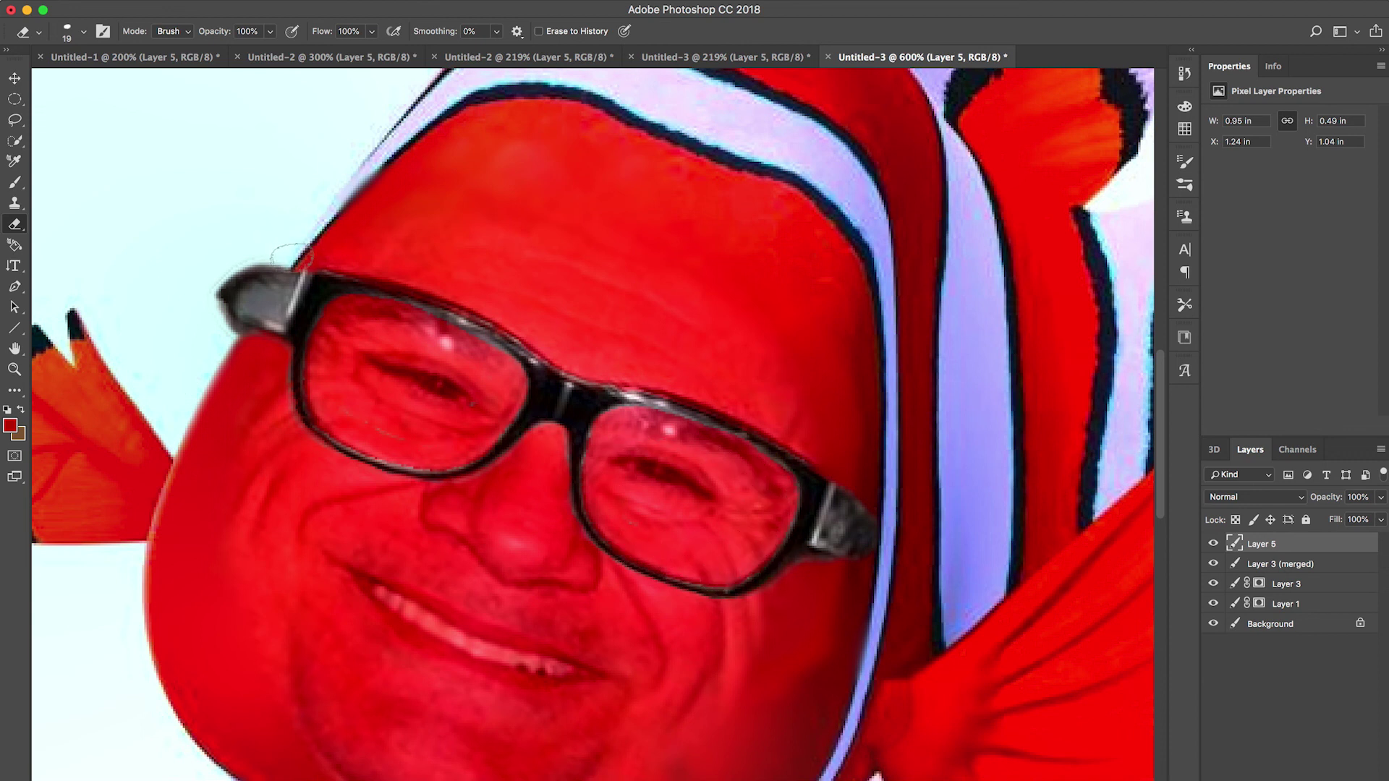
{"action": "mouse_move", "coordinate": [289, 255]}
{"action": "left_mouse_down"}
{"action": "mouse_move", "coordinate": [235, 308]}
{"action": "mouse_move", "coordinate": [250, 247]}
{"action": "left_mouse_up"}
{"action": "left_click_drag", "start_coordinate": [230, 371], "coordinate": [263, 248]}
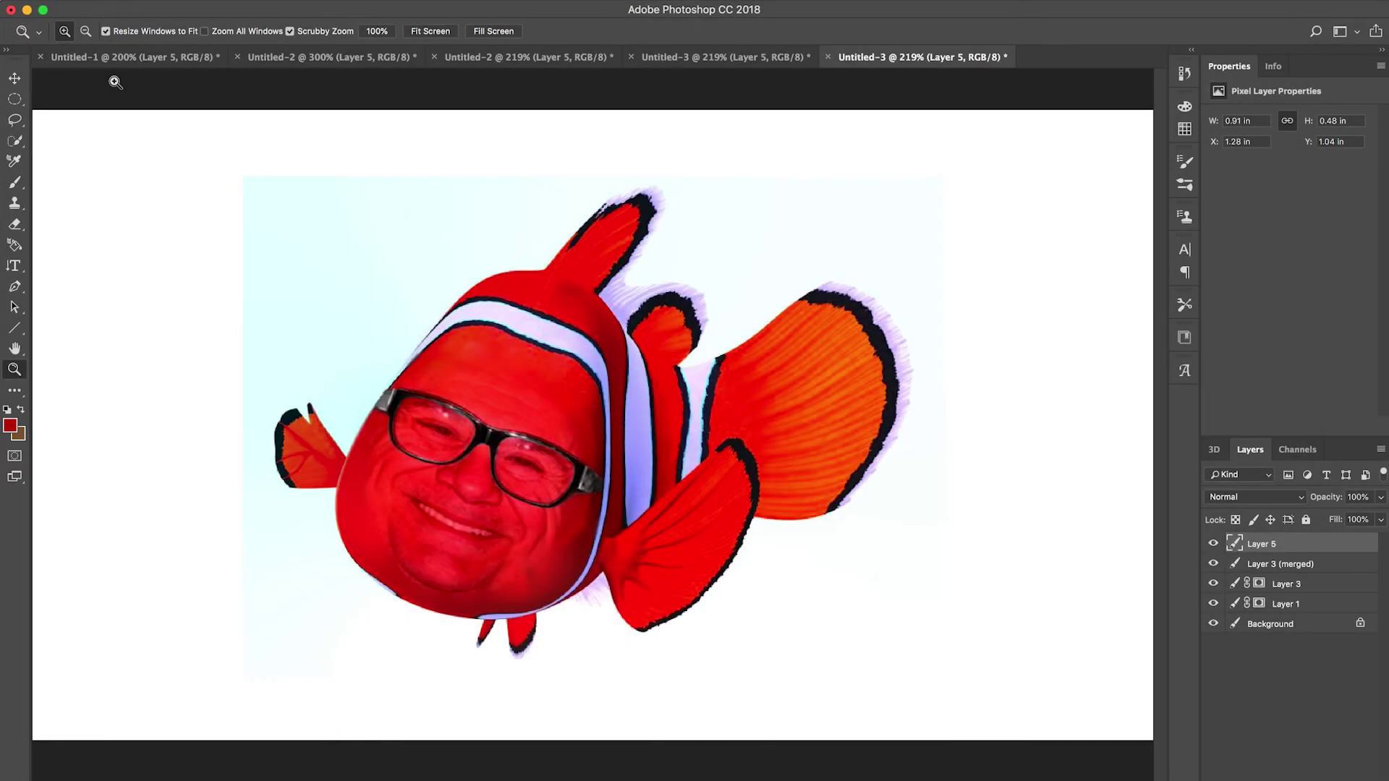